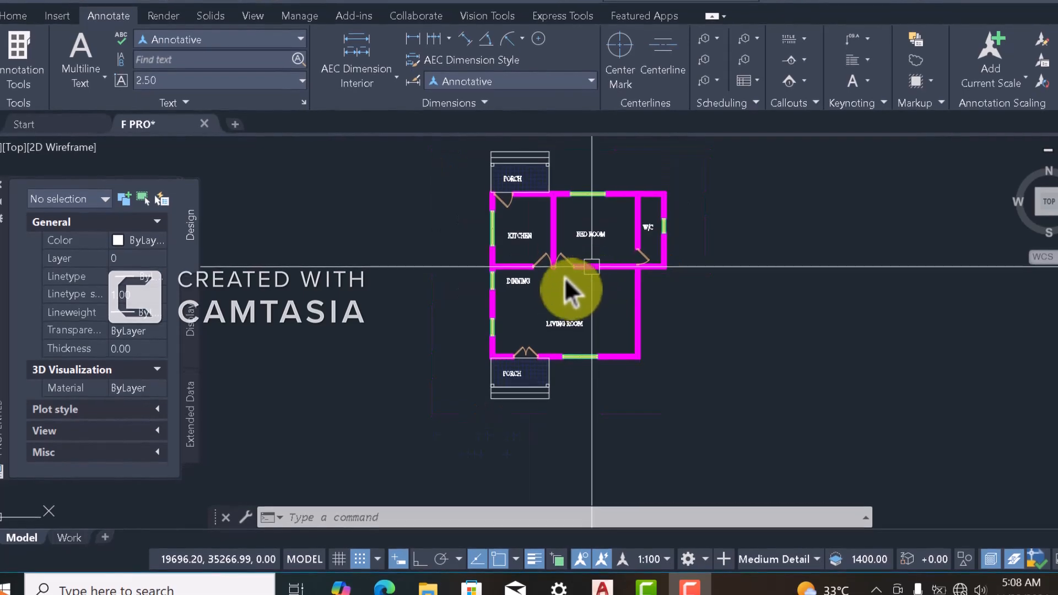
Examine the floor plan's front porch, living room walls and outer wall corners
scroll(574, 260, "down", 2)
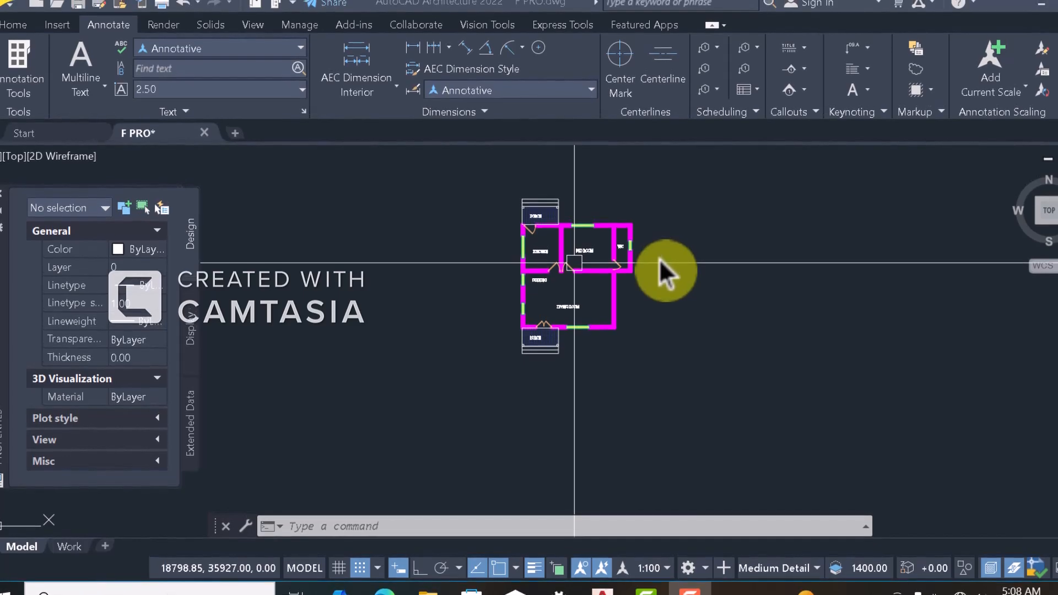
scroll(596, 272, "down", 2)
scroll(574, 257, "up", 5)
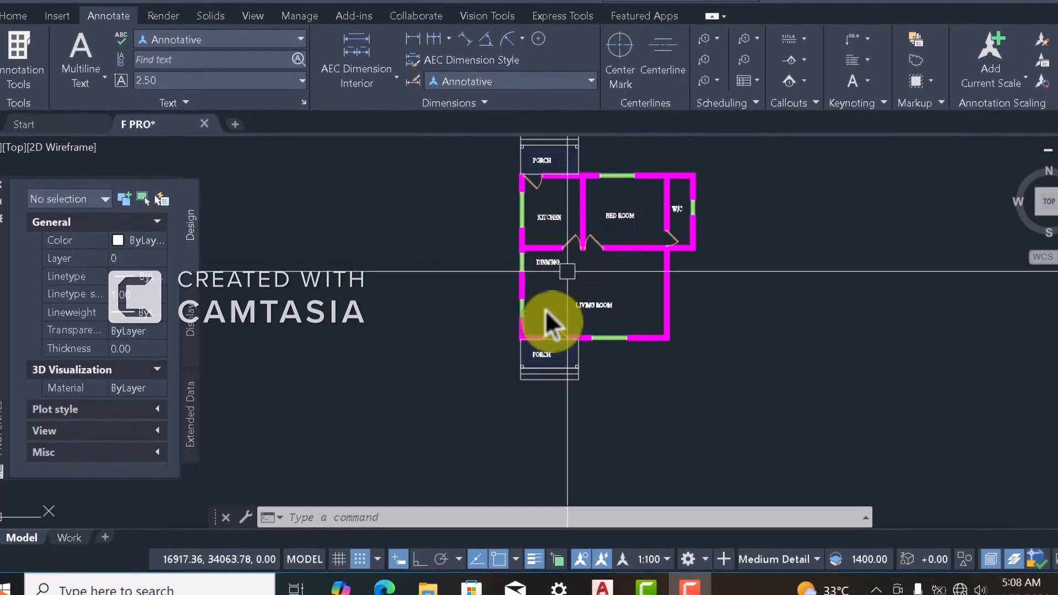
scroll(524, 287, "down", 2)
scroll(524, 312, "up", 5)
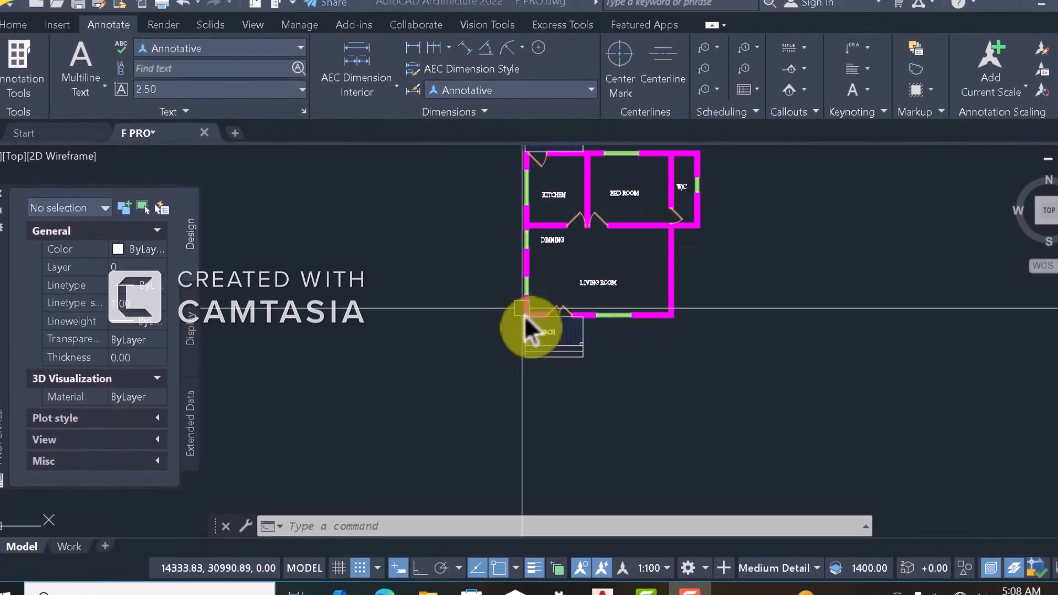
scroll(527, 323, "up", 3)
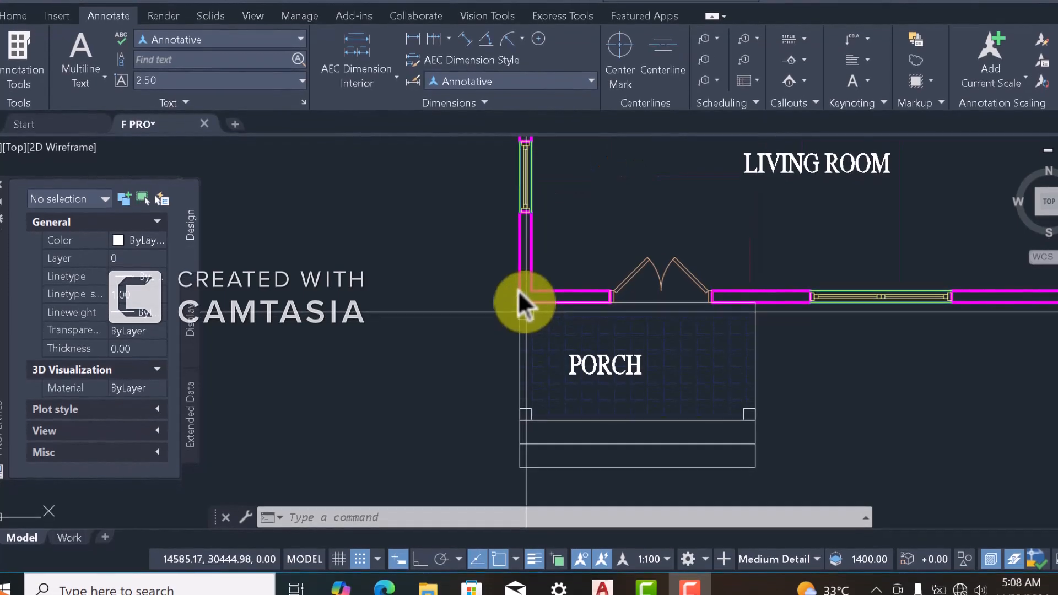
scroll(526, 257, "down", 5)
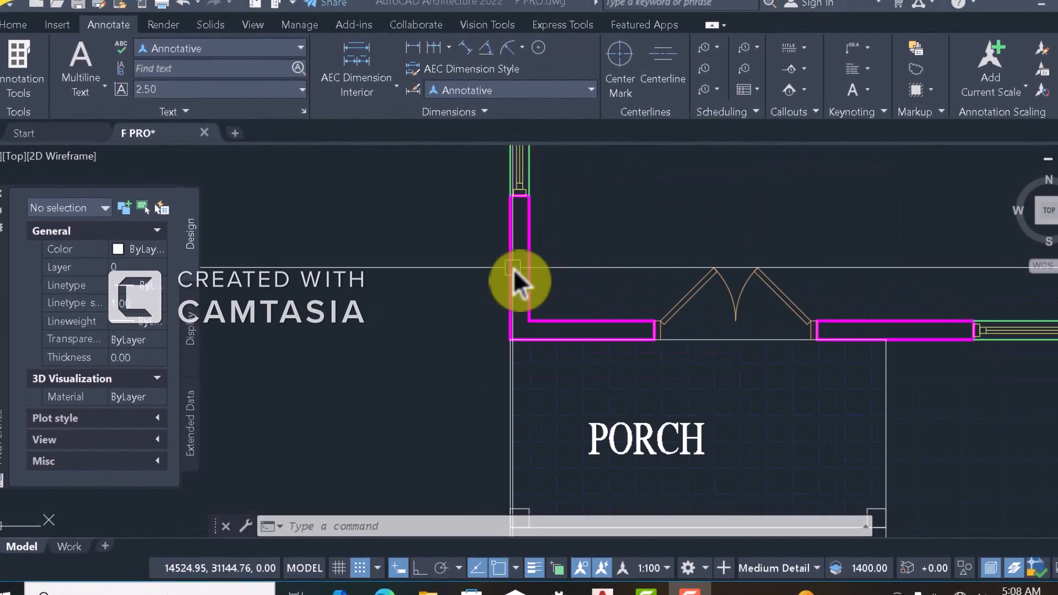
scroll(608, 300, "up", 5)
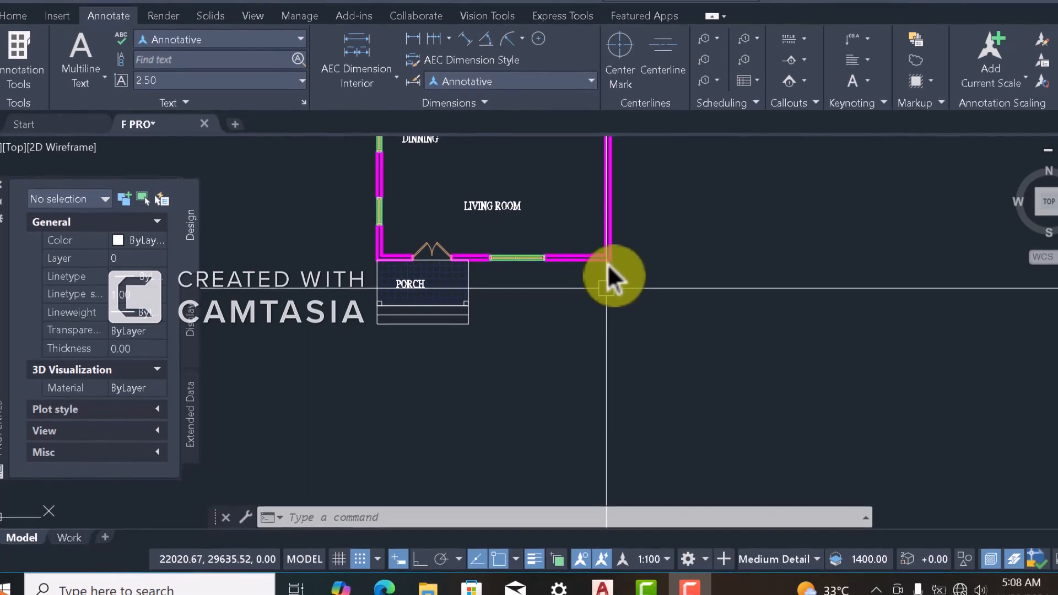
scroll(632, 275, "down", 5)
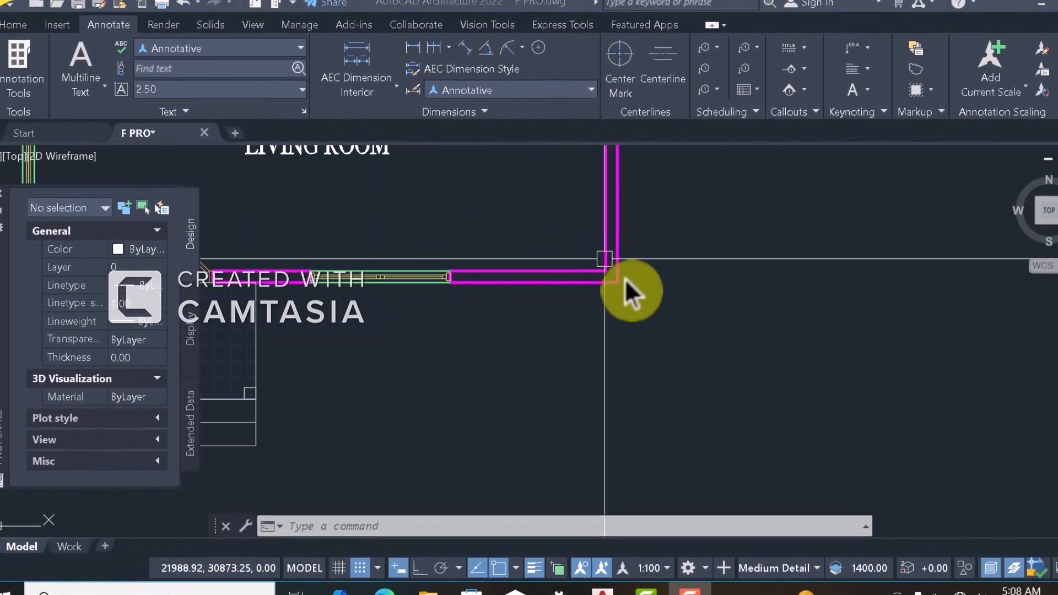
scroll(585, 287, "down", 5)
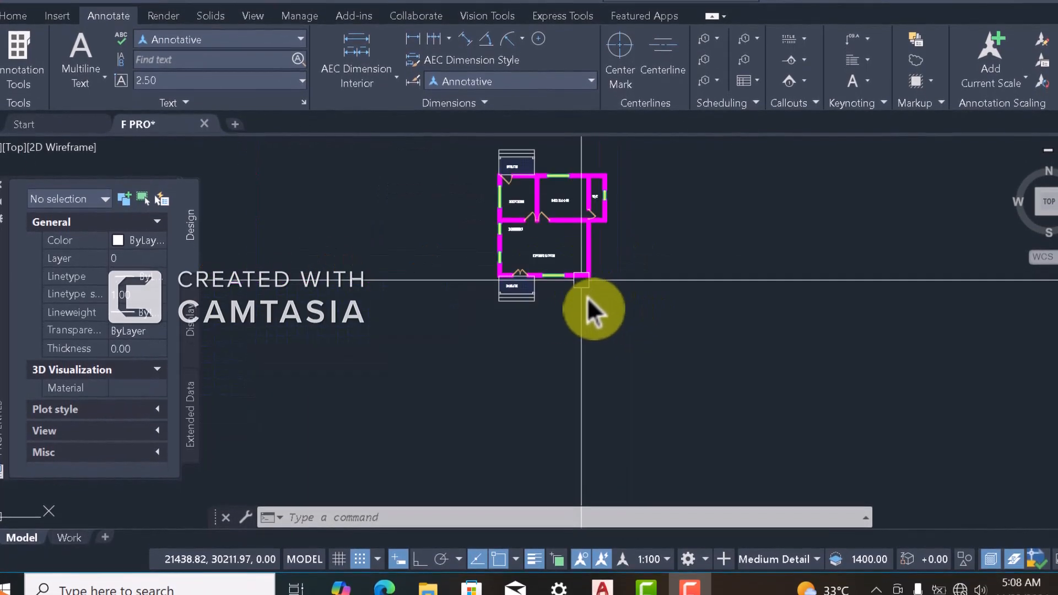
scroll(512, 273, "up", 5)
scroll(511, 282, "down", 5)
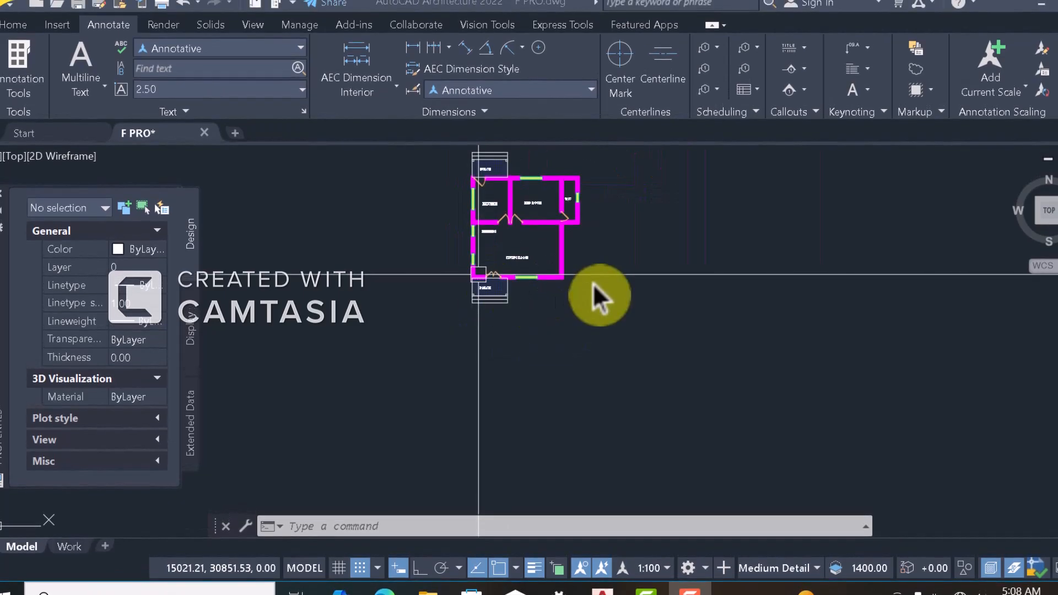
scroll(595, 297, "up", 4)
scroll(488, 267, "up", 4)
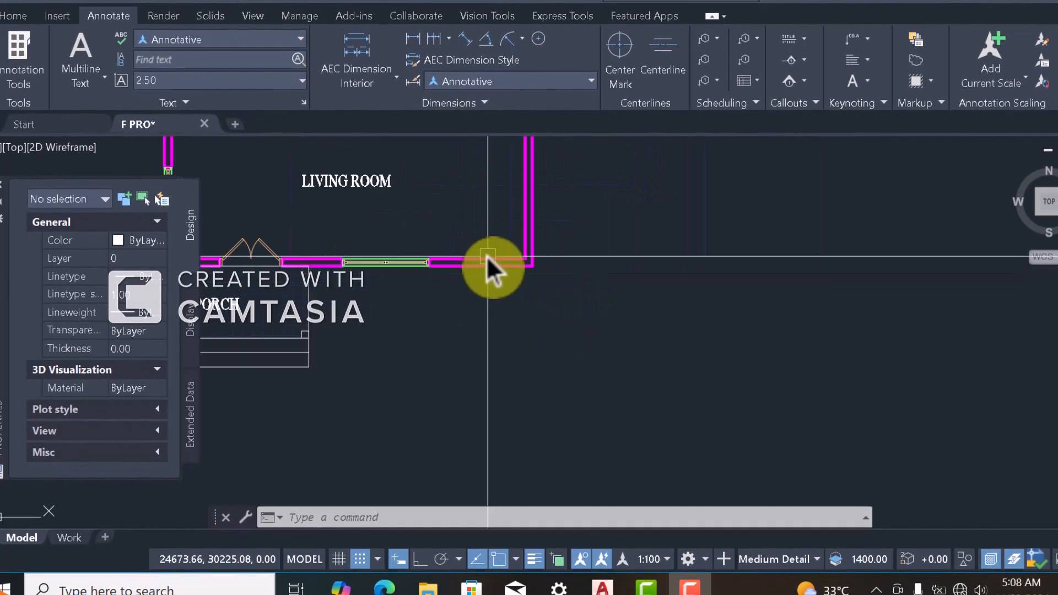
scroll(646, 295, "down", 4)
scroll(521, 268, "up", 2)
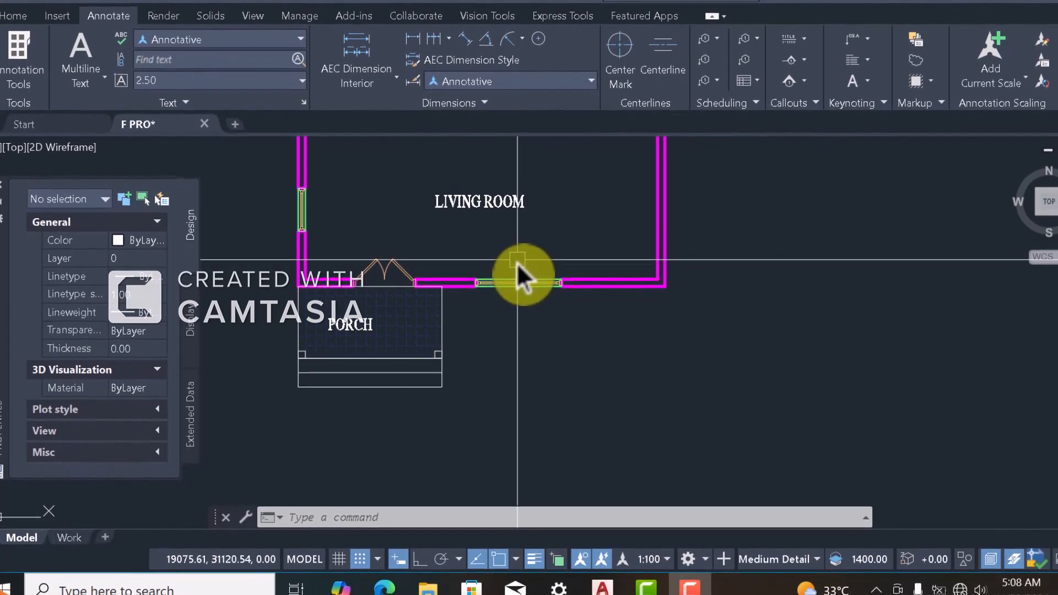
scroll(551, 279, "down", 2)
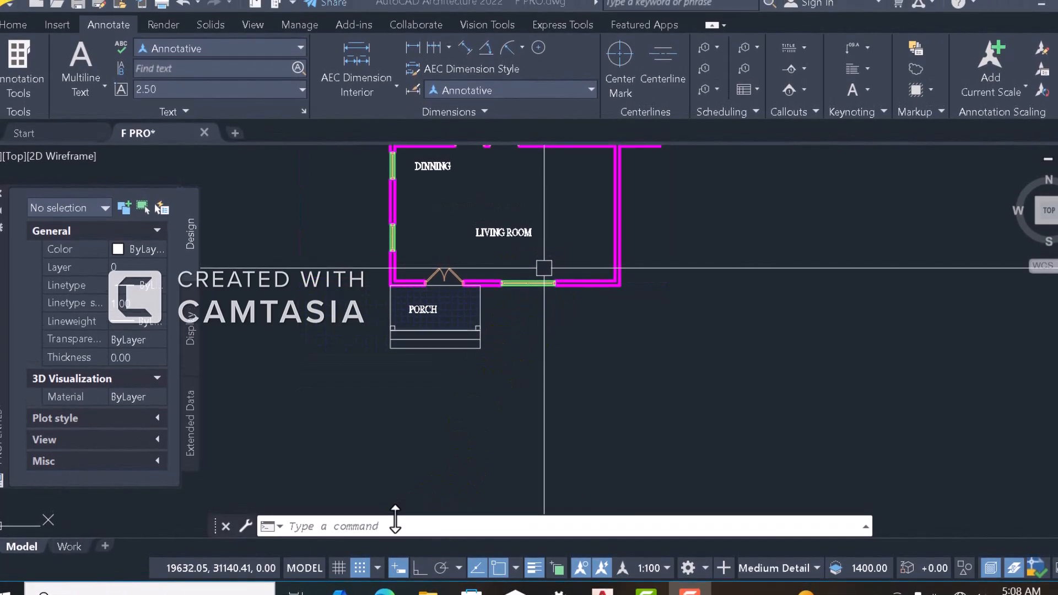
scroll(540, 304, "up", 2)
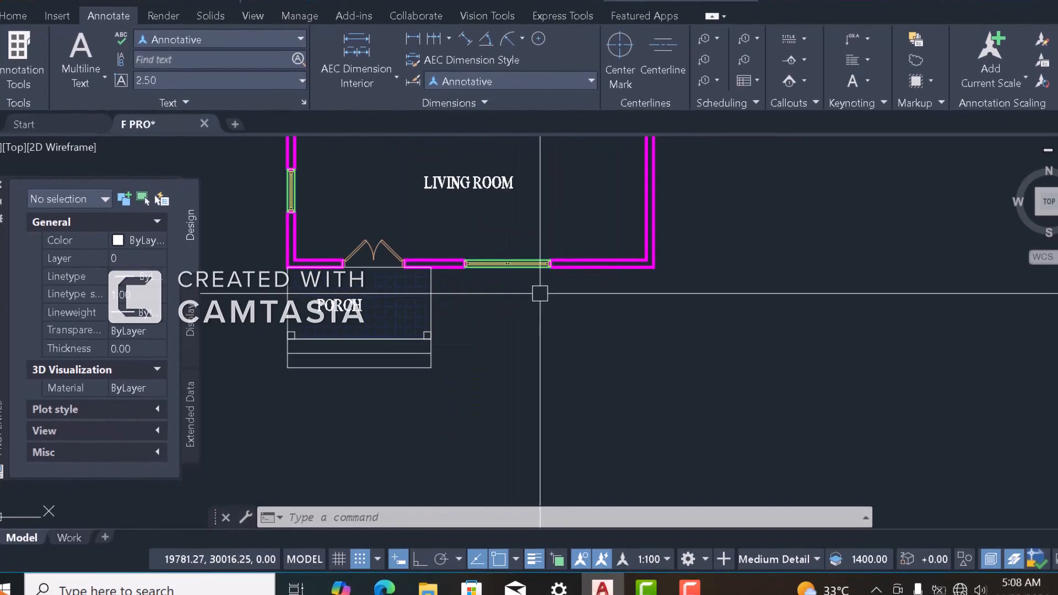
With Ortho on, draw horizontal and vertical construction lines (XLINE) through the outer wall corner where the front porch meets the living room
type("x")
type("l")
scroll(546, 293, "down", 2)
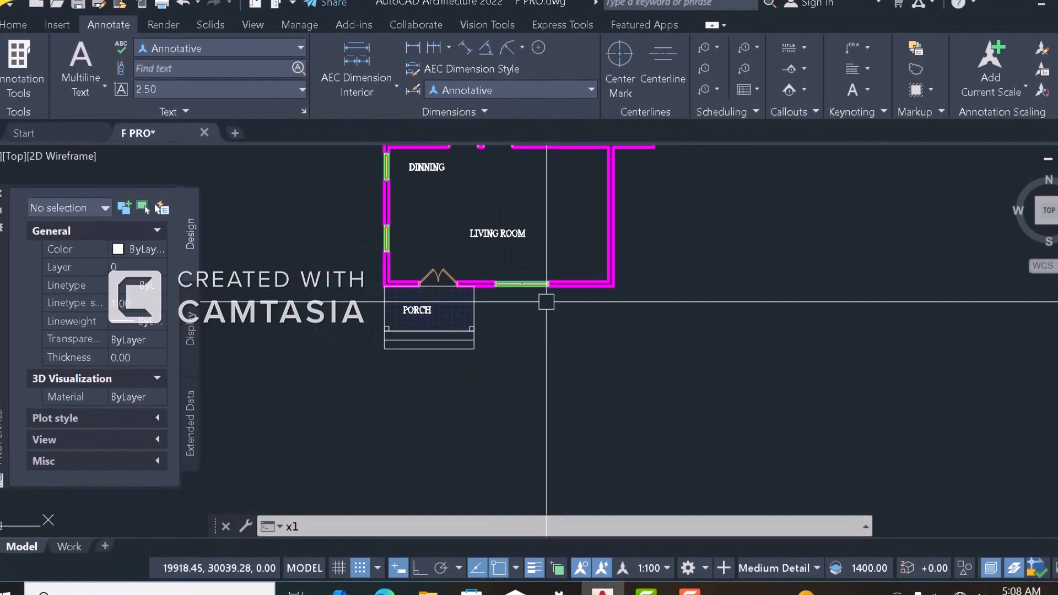
key("Return")
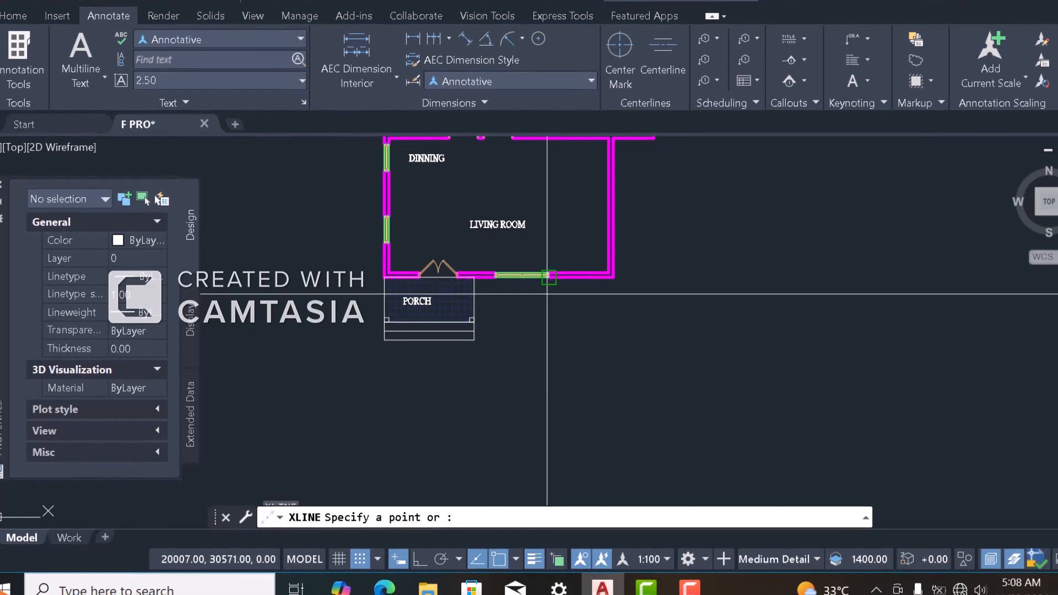
scroll(414, 280, "up", 6)
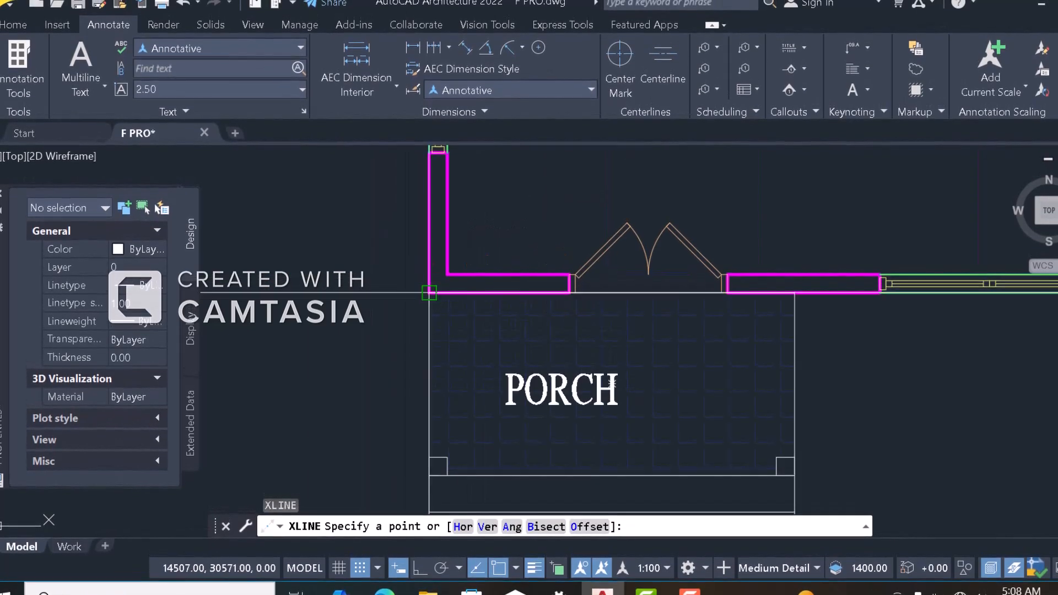
scroll(430, 293, "down", 2)
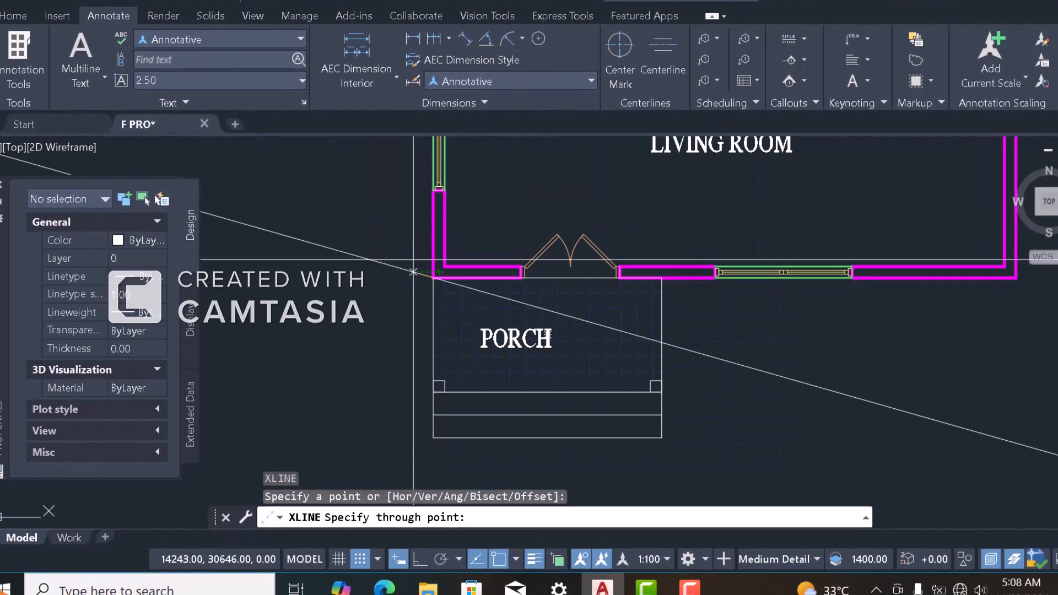
key("F8")
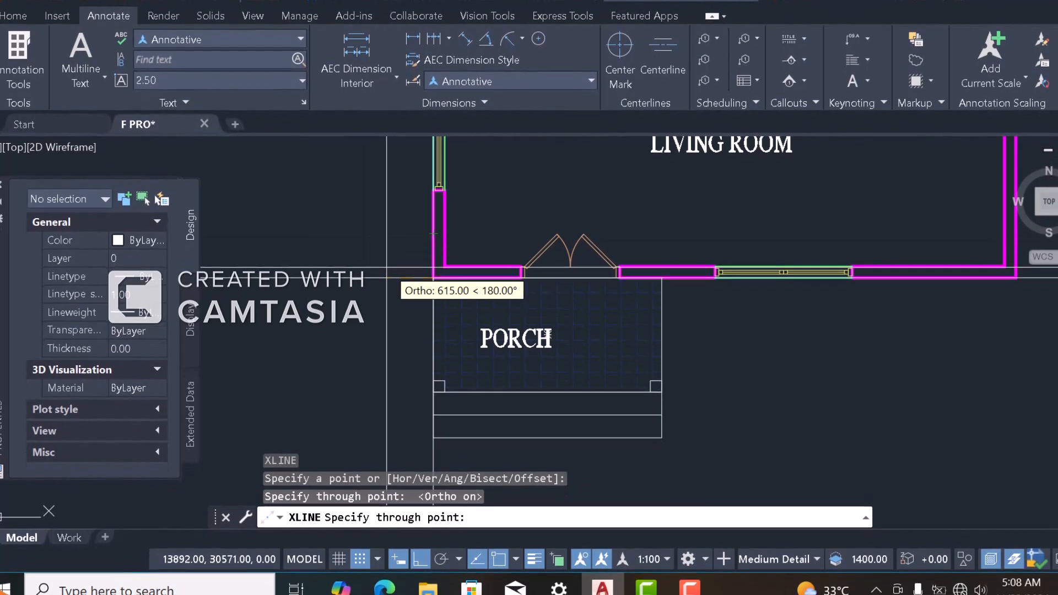
scroll(450, 285, "down", 4)
key("Return")
scroll(473, 274, "up", 4)
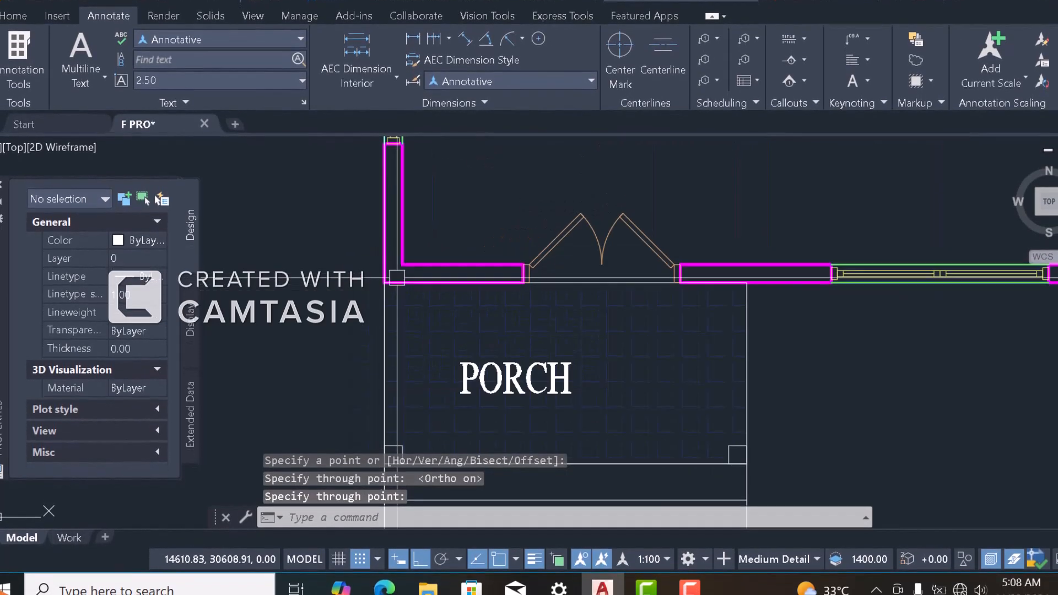
scroll(391, 268, "up", 4)
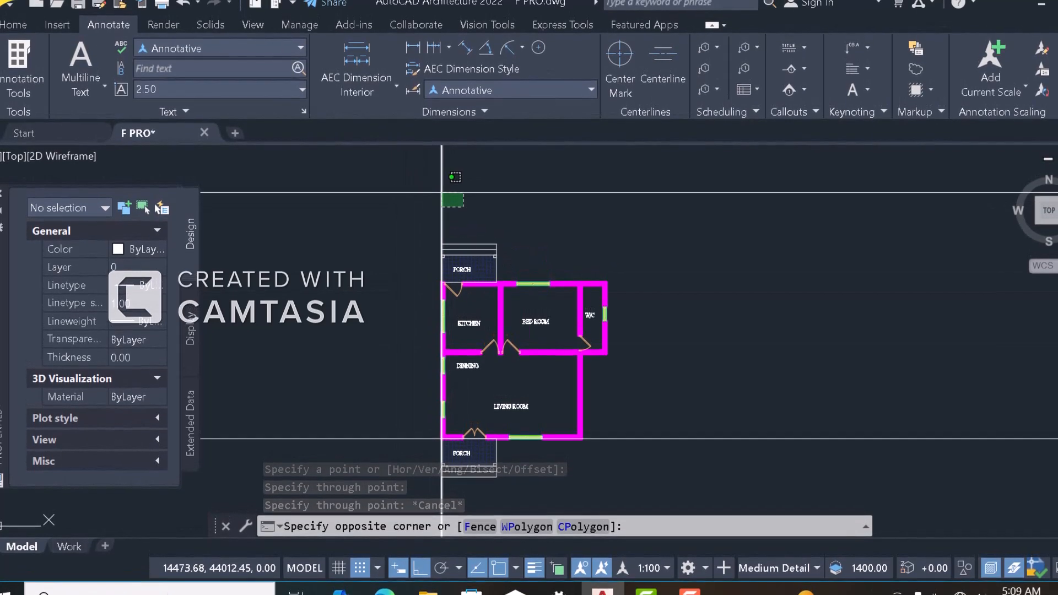
Copy the vertical construction line to the inner faces of the living room's right wall and the W/C's right wall
scroll(452, 237, "down", 4)
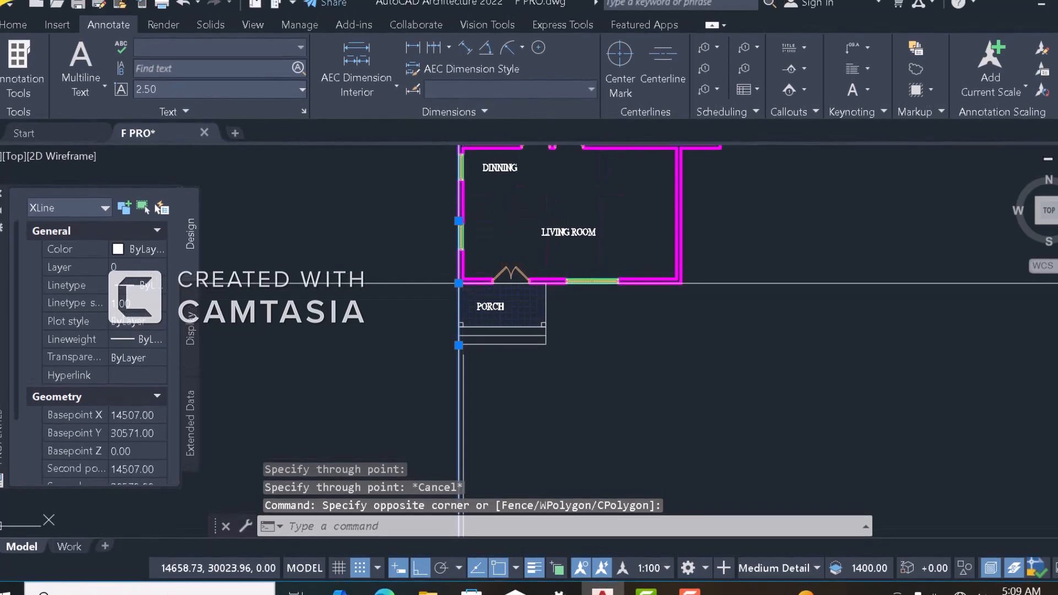
scroll(459, 279, "up", 6)
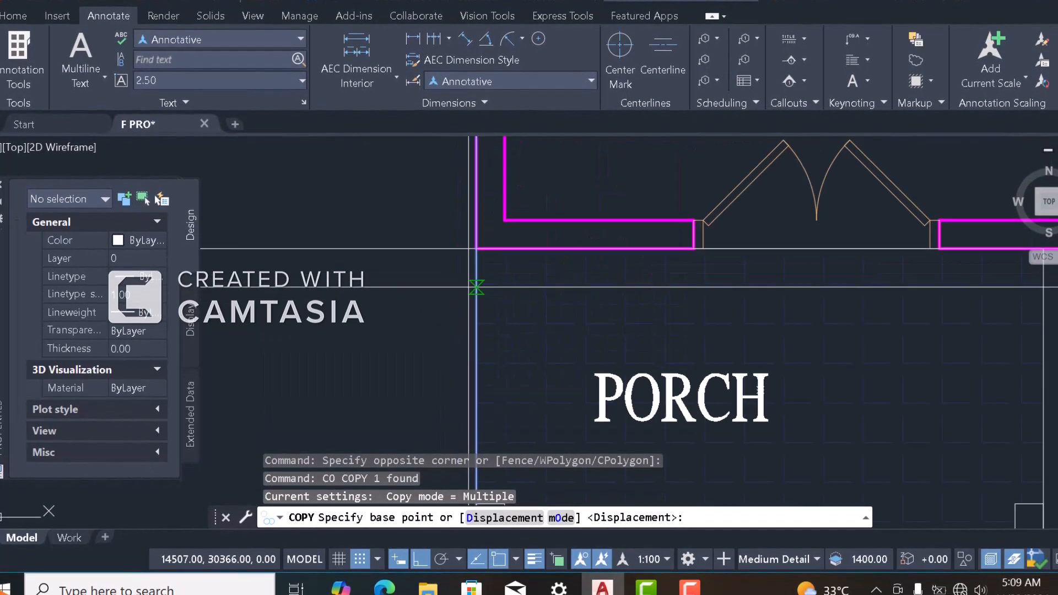
scroll(476, 247, "down", 6)
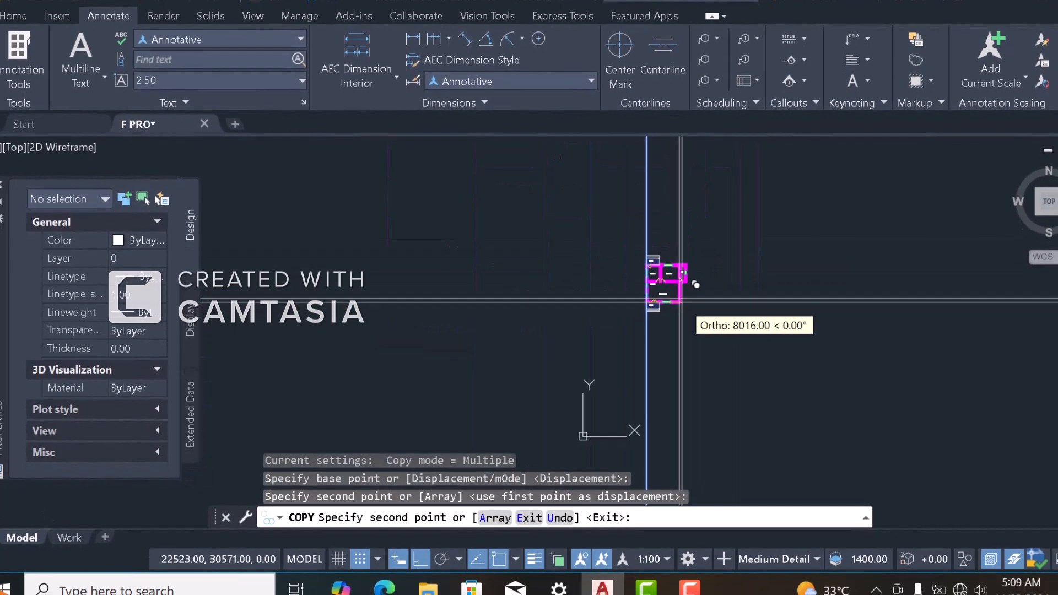
scroll(686, 230, "up", 8)
left_click(713, 311)
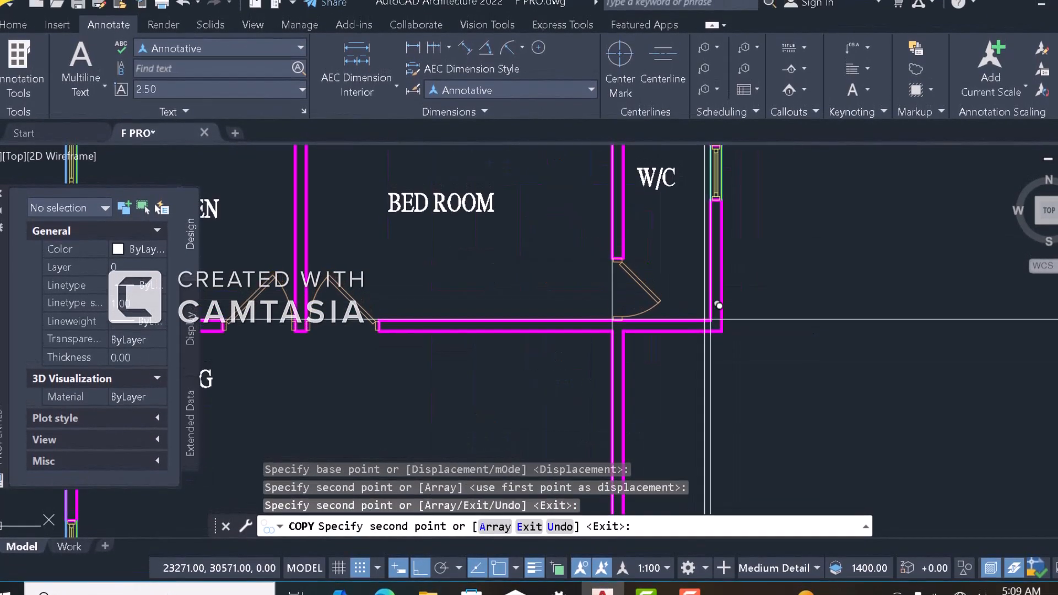
Try to copy the vertical construction line to the door frame beside the kitchen and bedroom partition
scroll(683, 243, "down", 7)
scroll(632, 271, "up", 8)
scroll(632, 272, "up", 4)
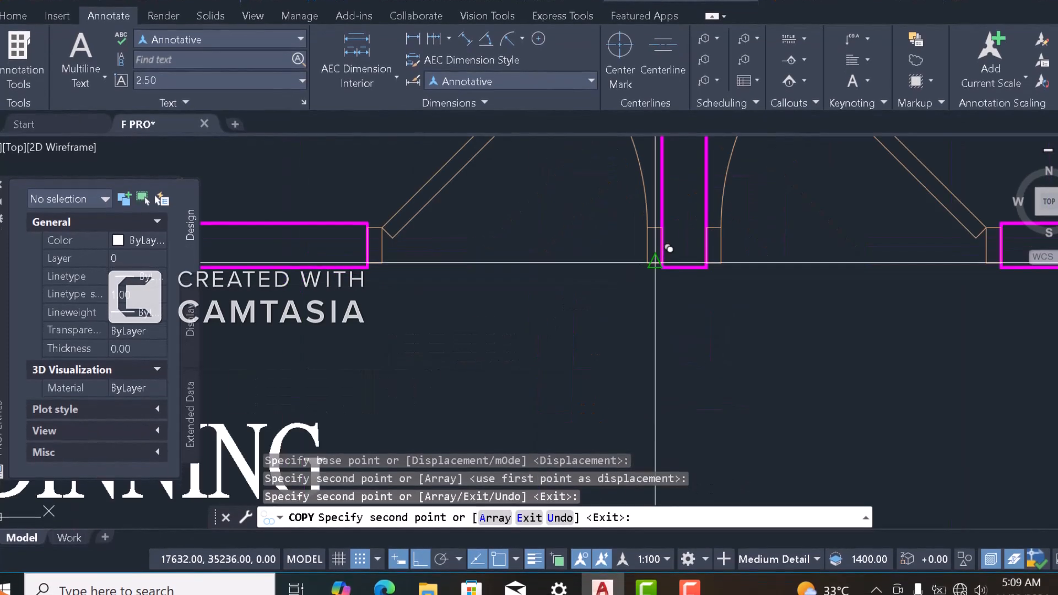
key("ctrl+z")
scroll(684, 259, "down", 4)
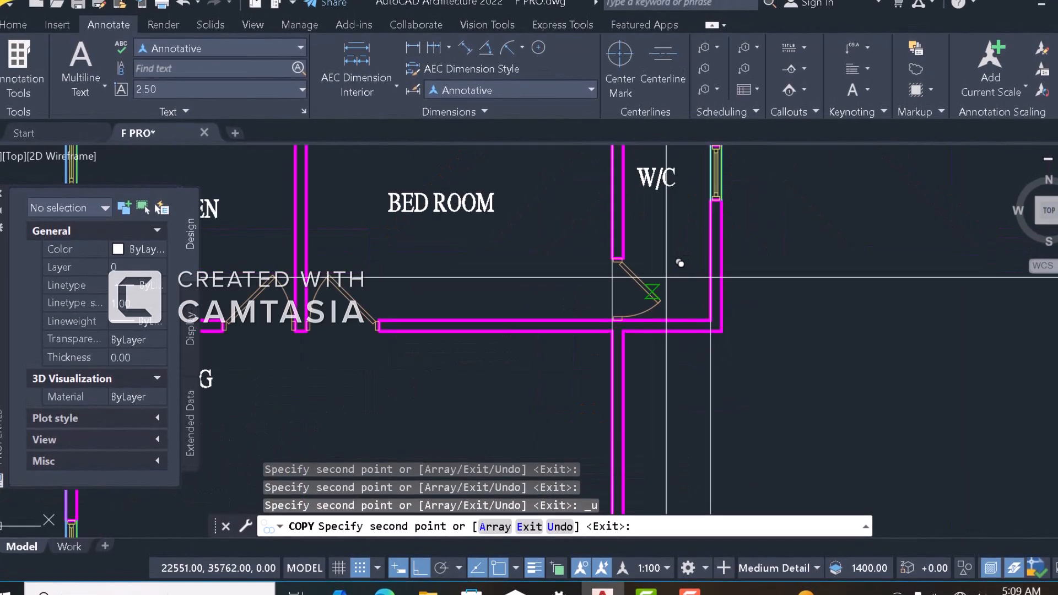
Copy the vertical construction line to the kitchen-side face of the partition between kitchen and bedroom
scroll(638, 285, "down", 4)
scroll(543, 300, "up", 8)
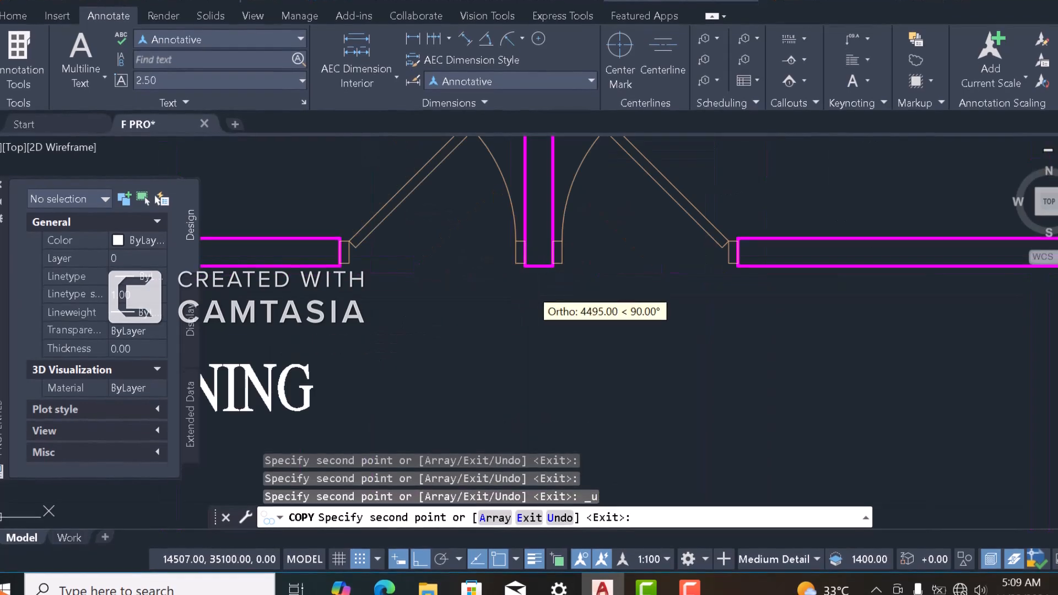
scroll(536, 254, "down", 5)
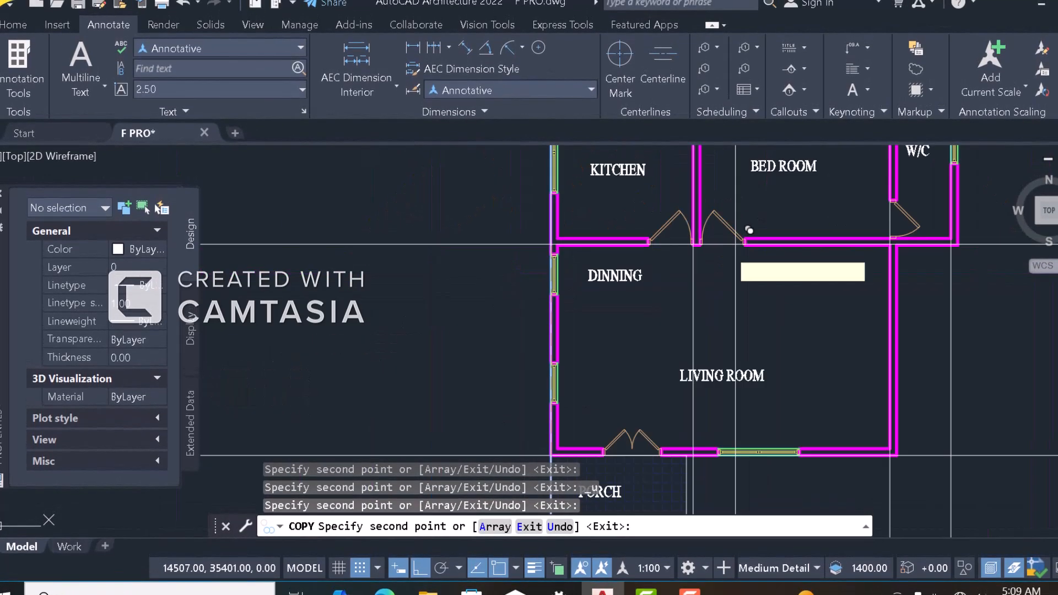
Copy the vertical construction line to the inner face of the front porch's right column and finish copying
scroll(606, 234, "down", 2)
scroll(610, 232, "up", 2)
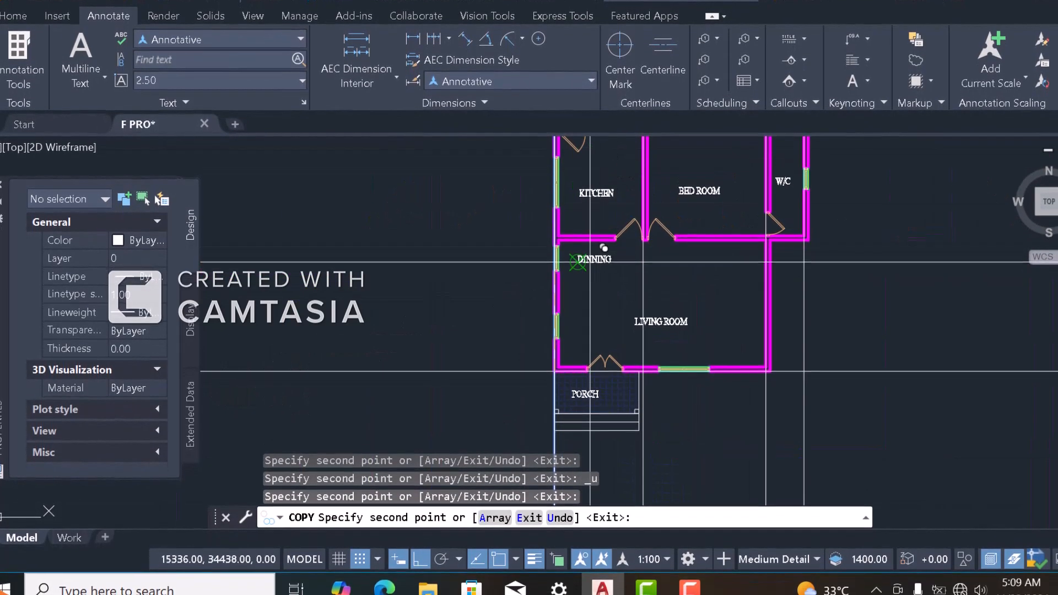
scroll(611, 236, "down", 3)
scroll(619, 309, "up", 6)
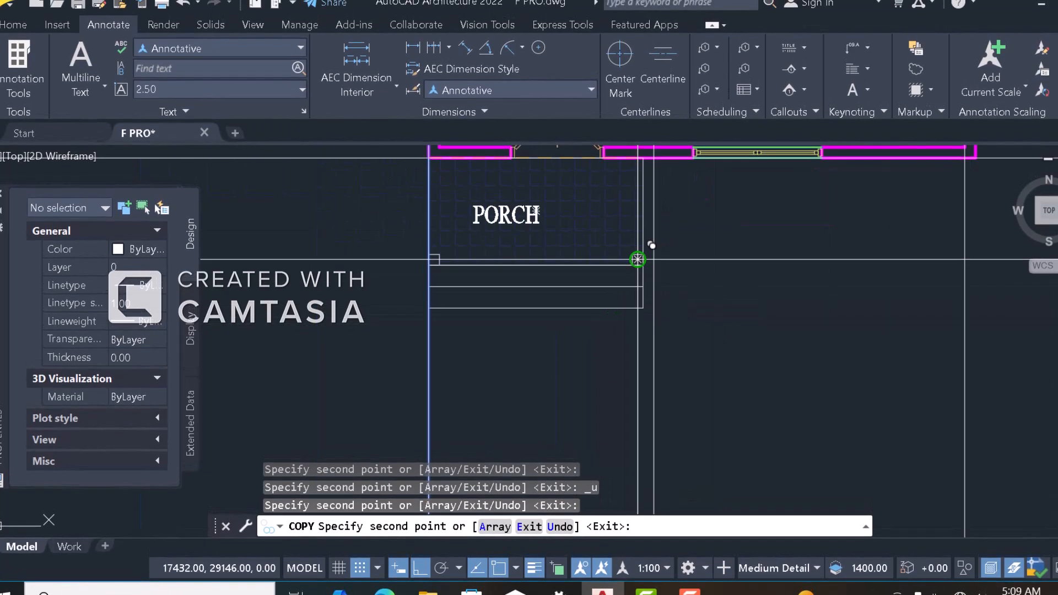
scroll(638, 259, "up", 5)
scroll(601, 246, "up", 3)
left_click(620, 244)
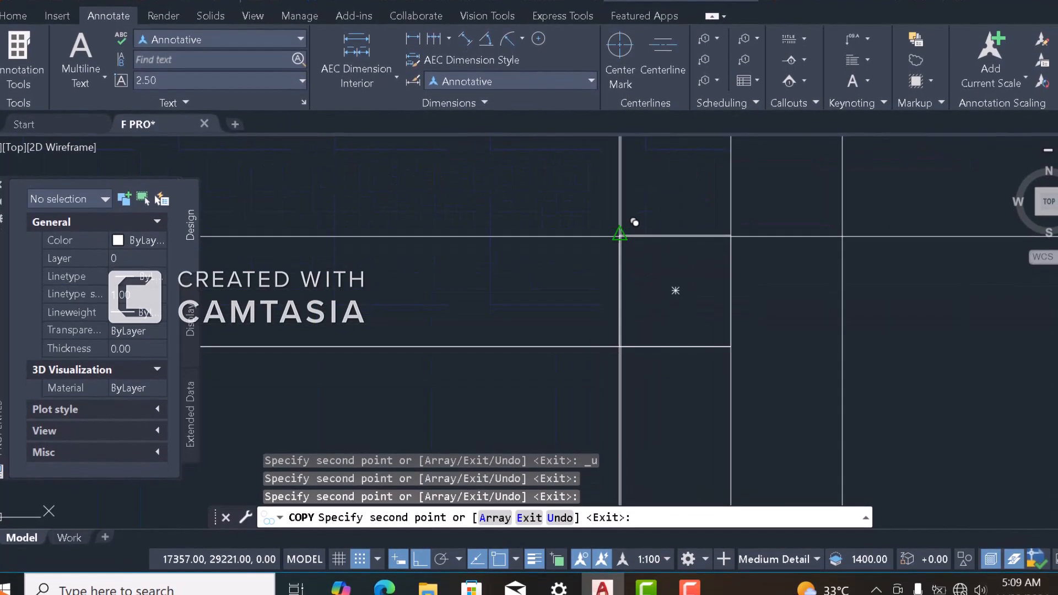
scroll(635, 223, "down", 4)
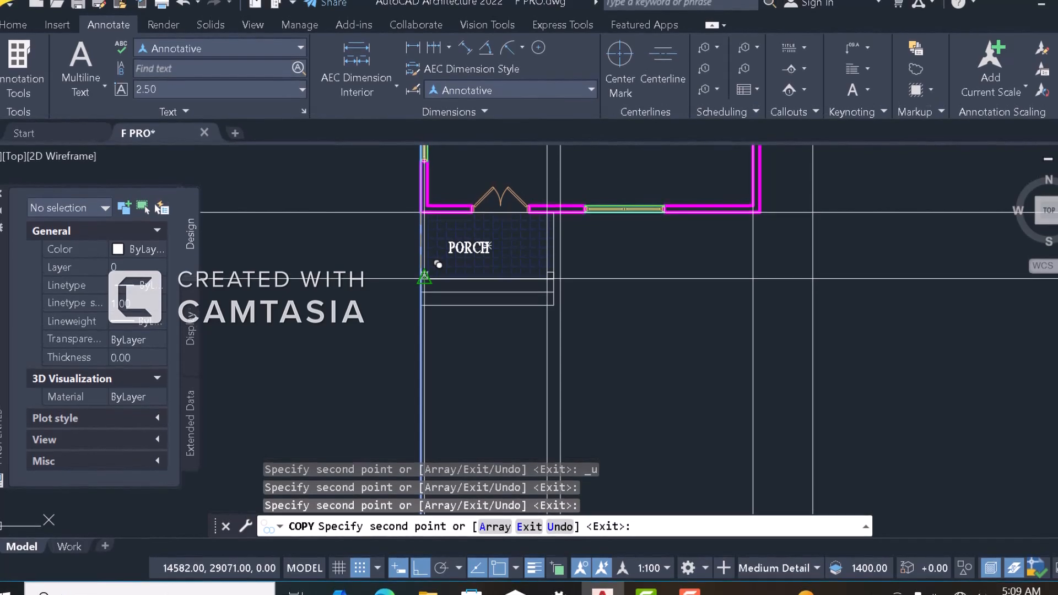
scroll(434, 261, "up", 2)
scroll(433, 296, "down", 5)
key("Escape")
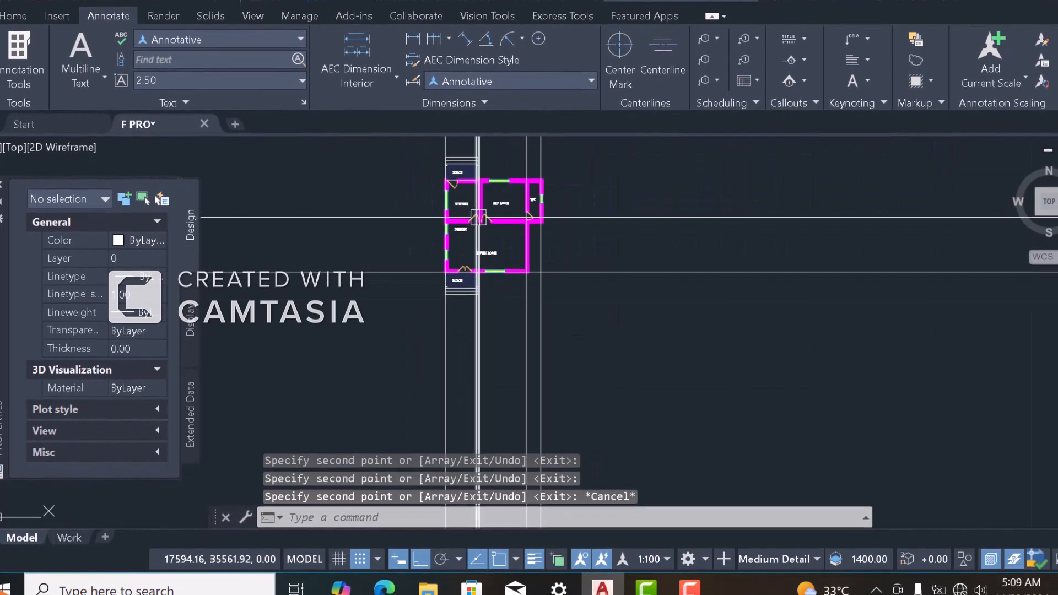
Copy the horizontal construction line from the front wall to the wall between bedroom and living room and to the rear wall's inner face
scroll(475, 223, "down", 4)
scroll(496, 287, "up", 6)
scroll(531, 251, "down", 5)
scroll(531, 251, "up", 7)
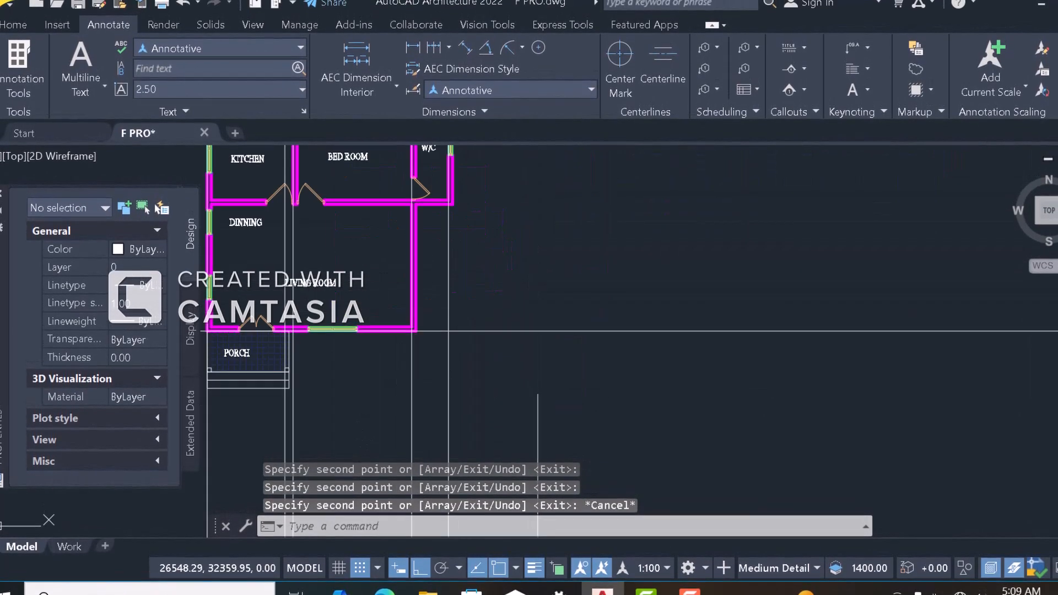
scroll(491, 283, "down", 2)
left_click(491, 283)
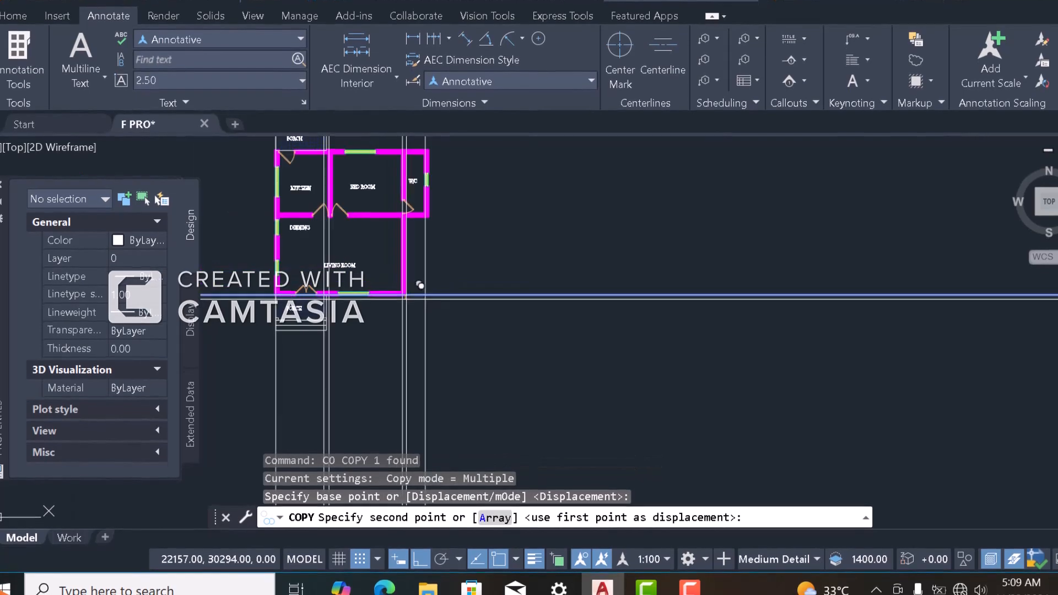
scroll(410, 246, "up", 4)
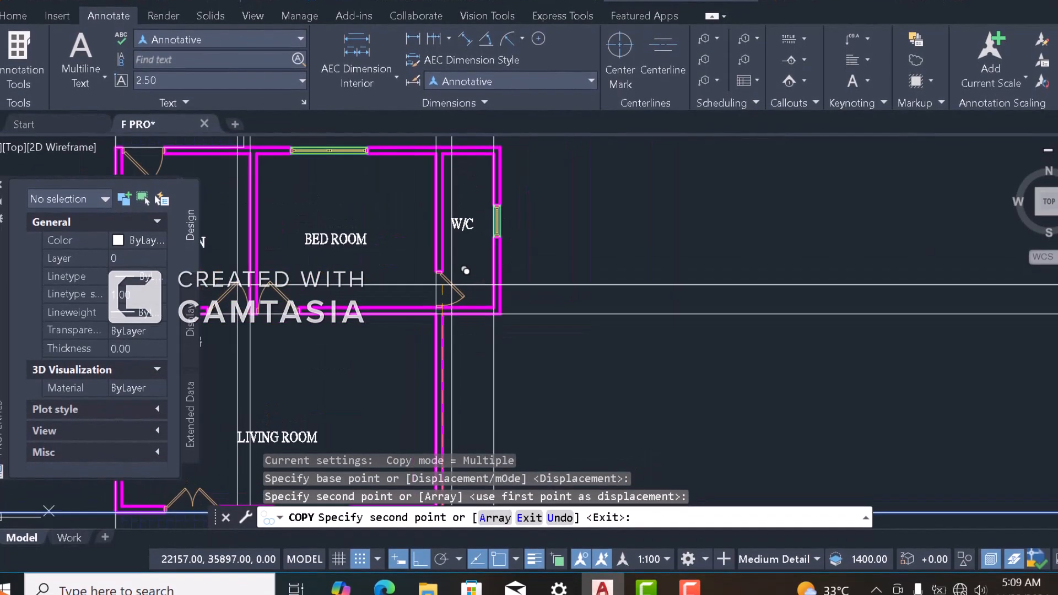
scroll(466, 271, "down", 3)
scroll(488, 218, "up", 5)
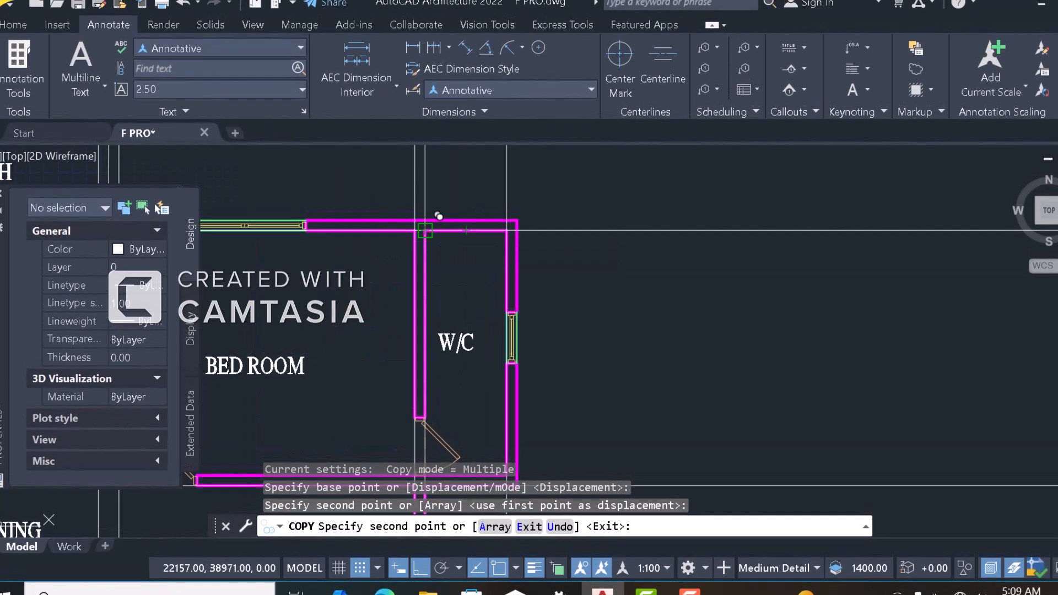
scroll(499, 226, "down", 5)
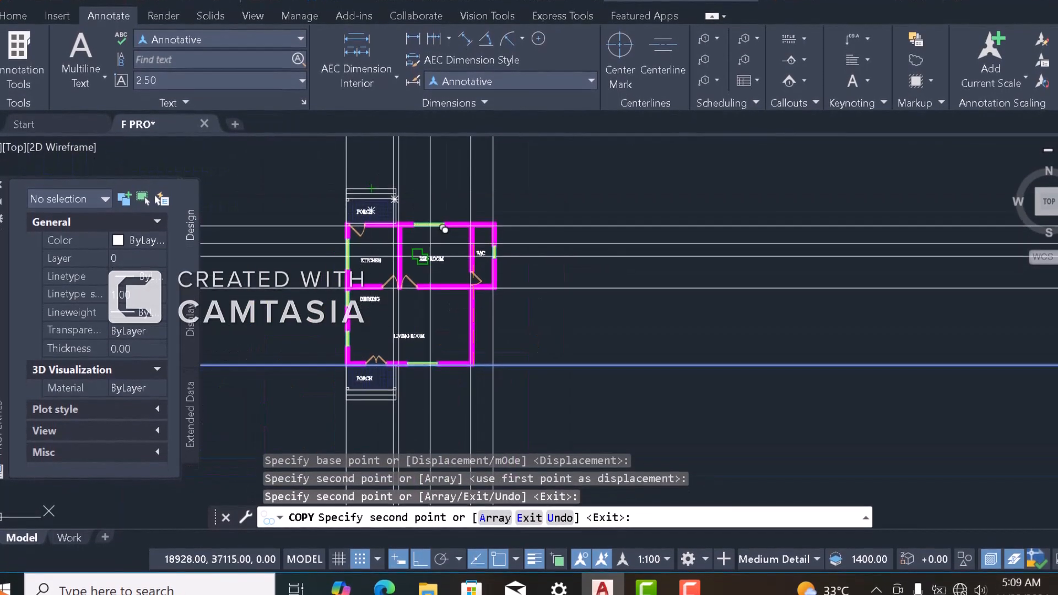
Copy the horizontal construction line to the rear porch's column and the front porch's column and finish copying
scroll(445, 230, "up", 8)
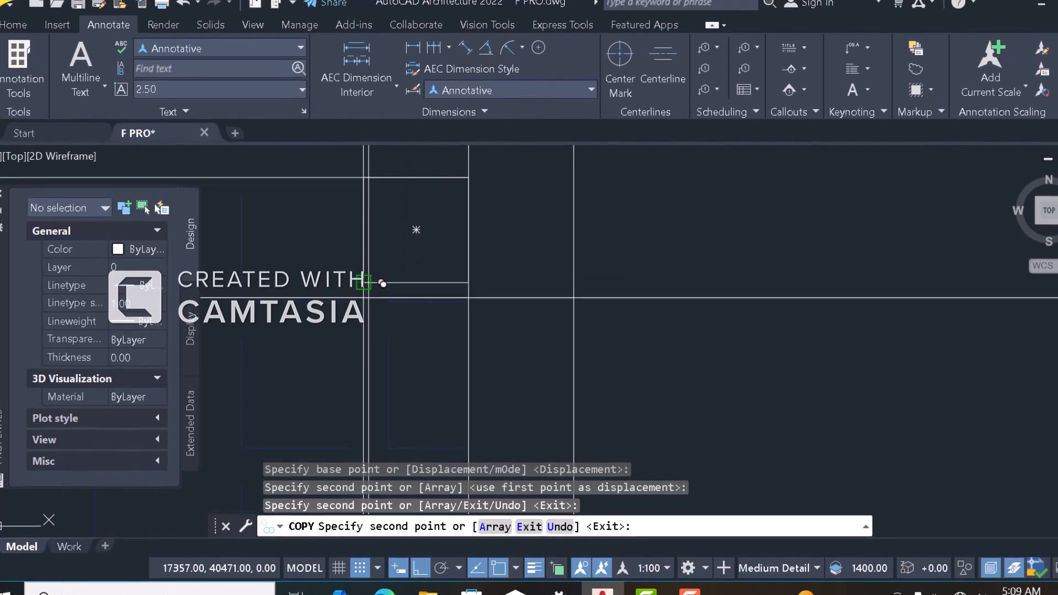
scroll(381, 264, "down", 3)
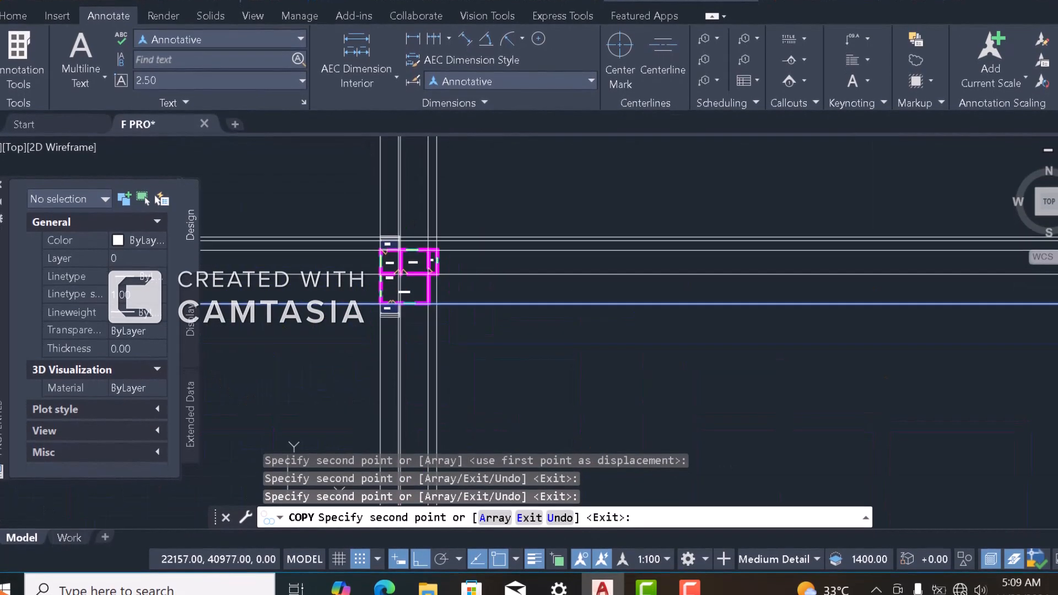
scroll(428, 254, "up", 5)
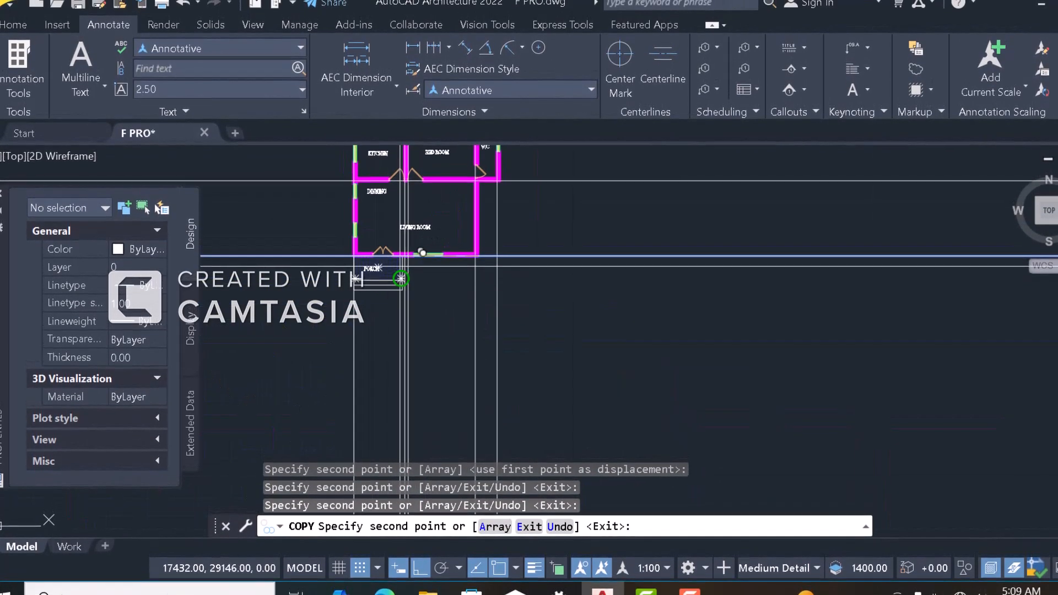
scroll(380, 342, "up", 6)
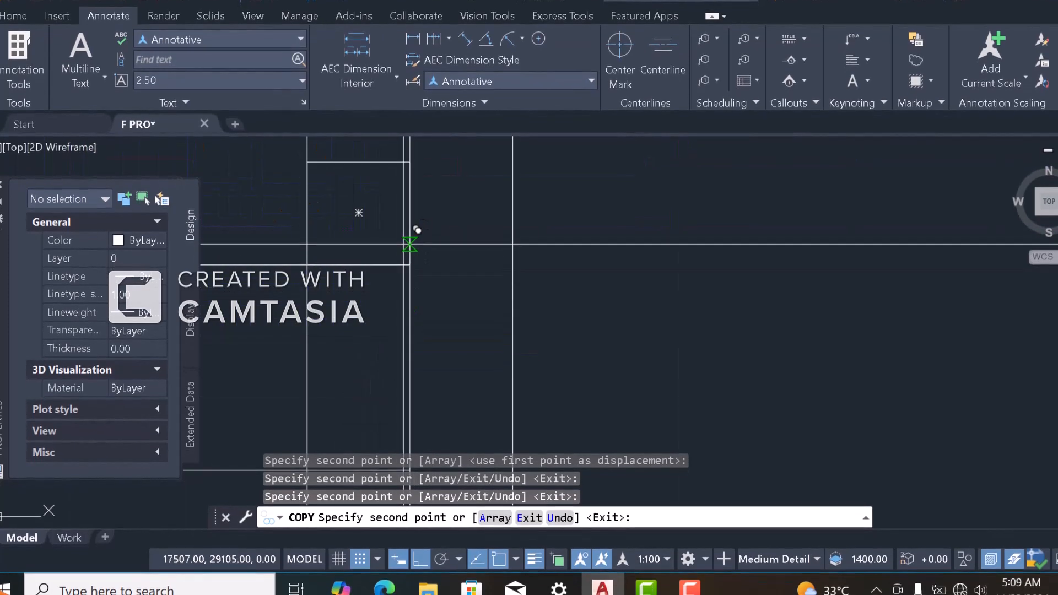
scroll(489, 245, "down", 8)
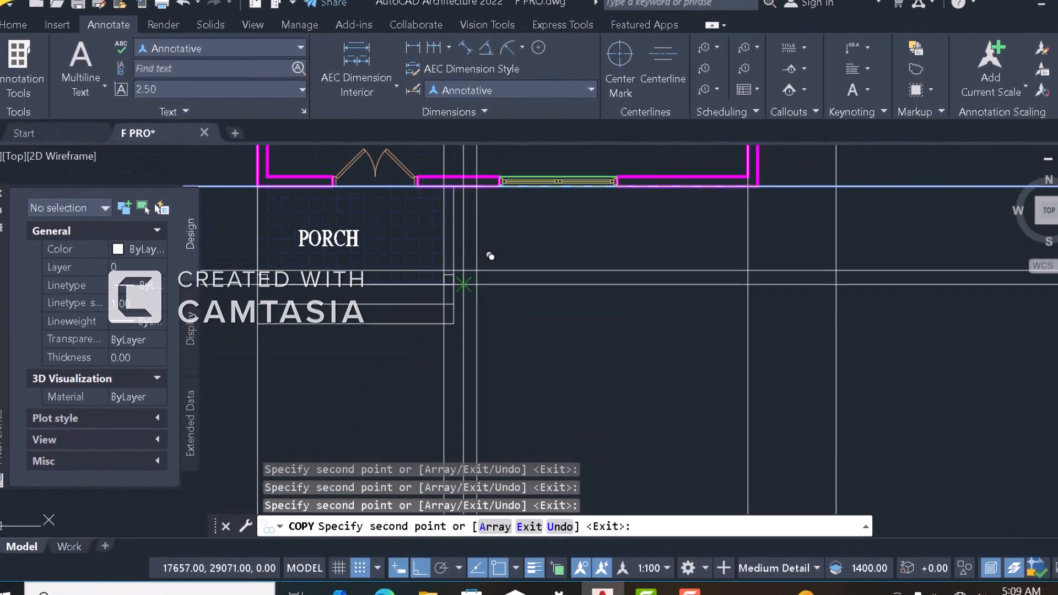
key("Escape")
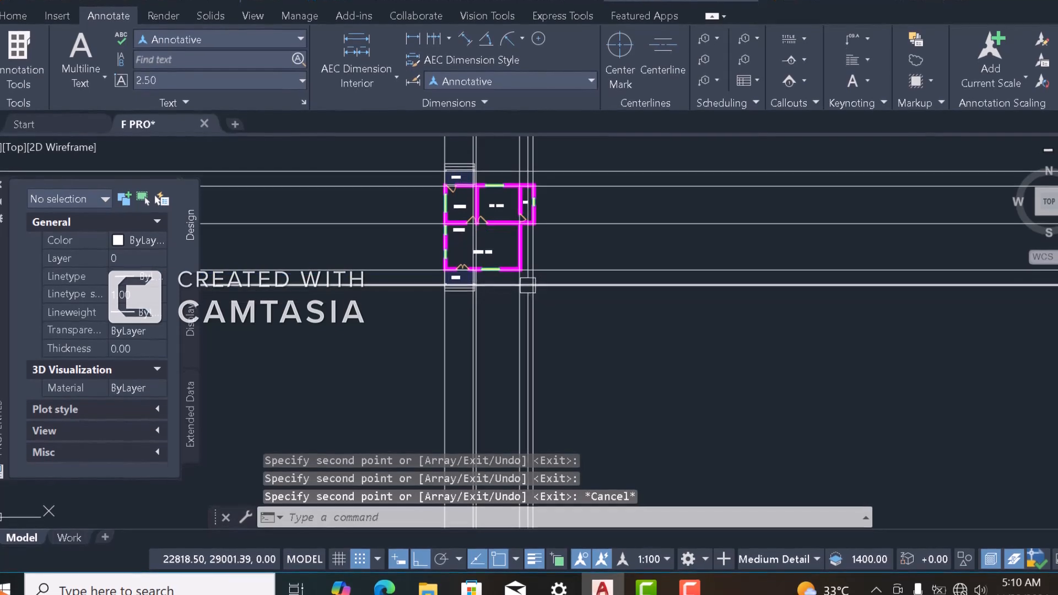
scroll(504, 252, "down", 4)
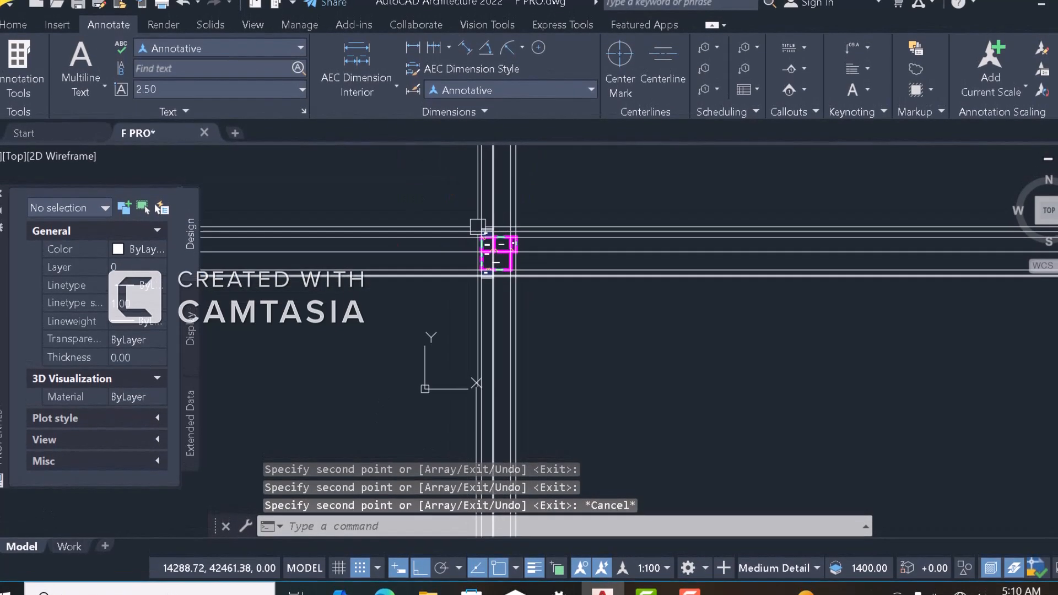
scroll(480, 220, "up", 5)
scroll(464, 217, "down", 2)
scroll(495, 227, "up", 4)
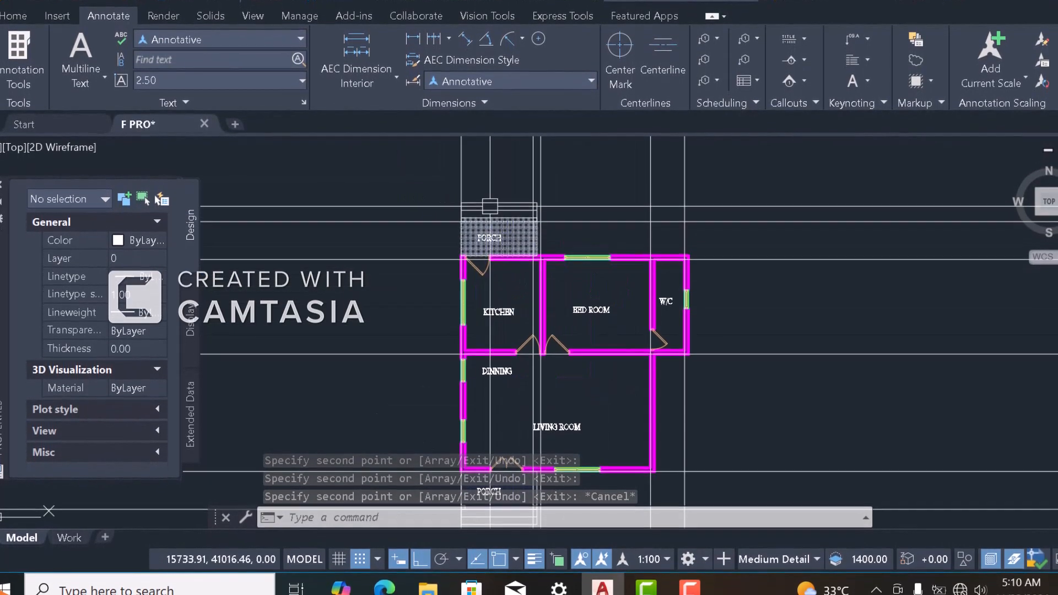
scroll(488, 218, "down", 4)
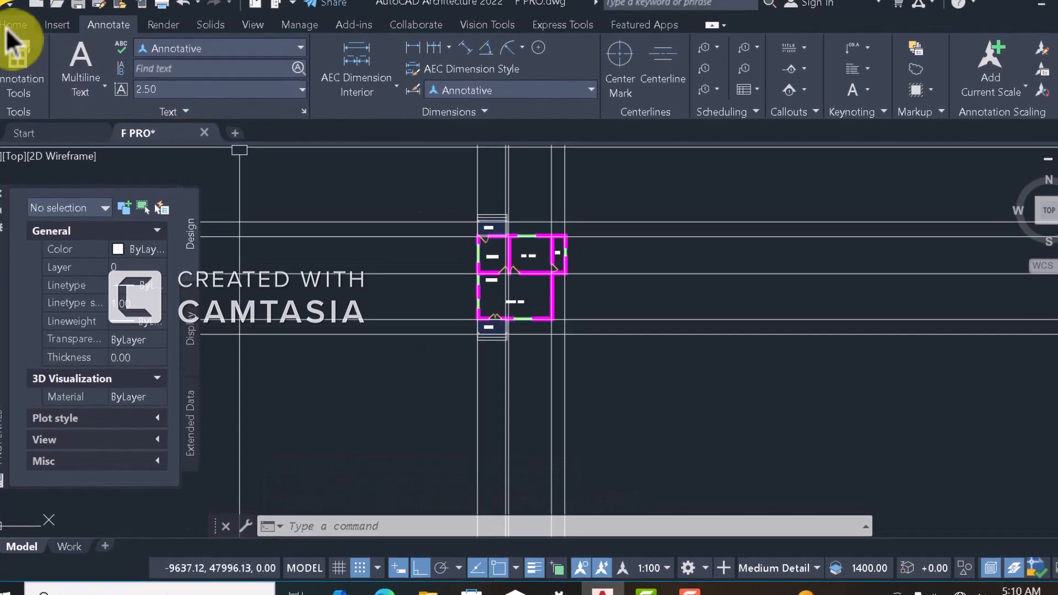
Draw a rectangle about 10725 by 12877 around the floor plan, starting at the outer left corner of the rear porch steps
left_click(21, 25)
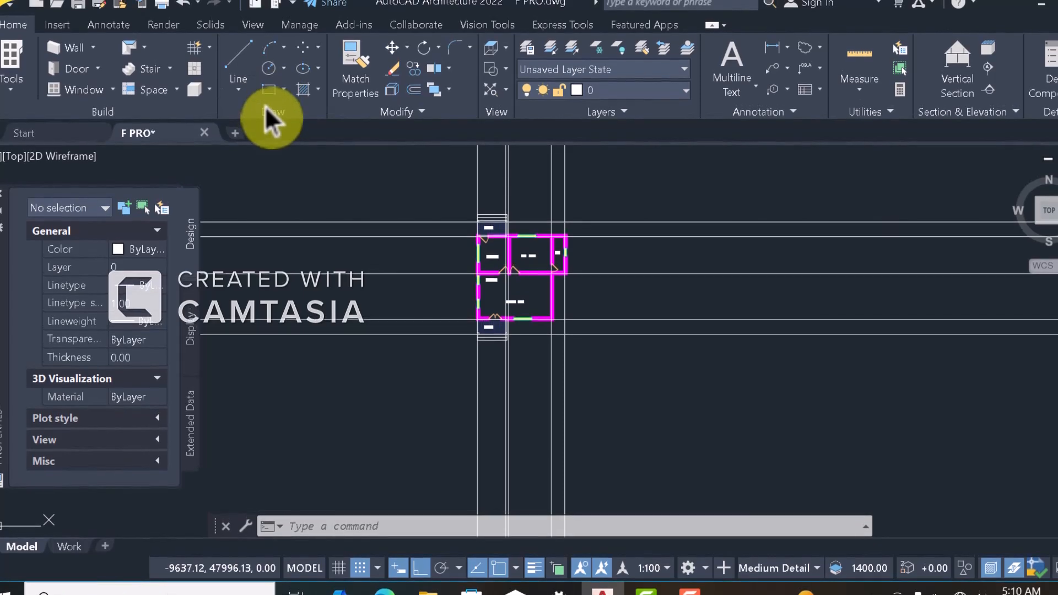
left_click(276, 88)
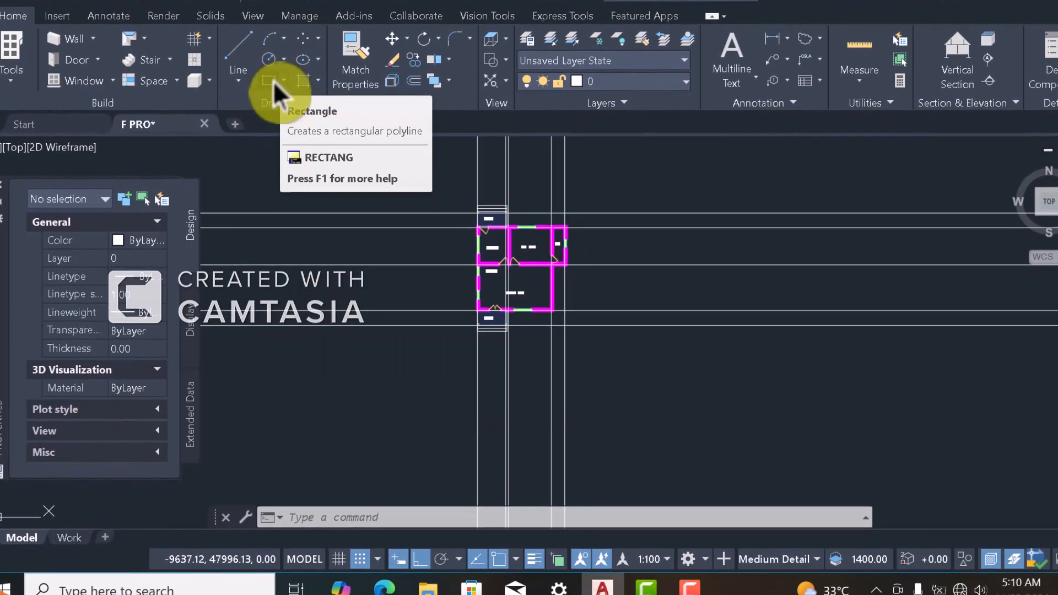
scroll(470, 204, "up", 6)
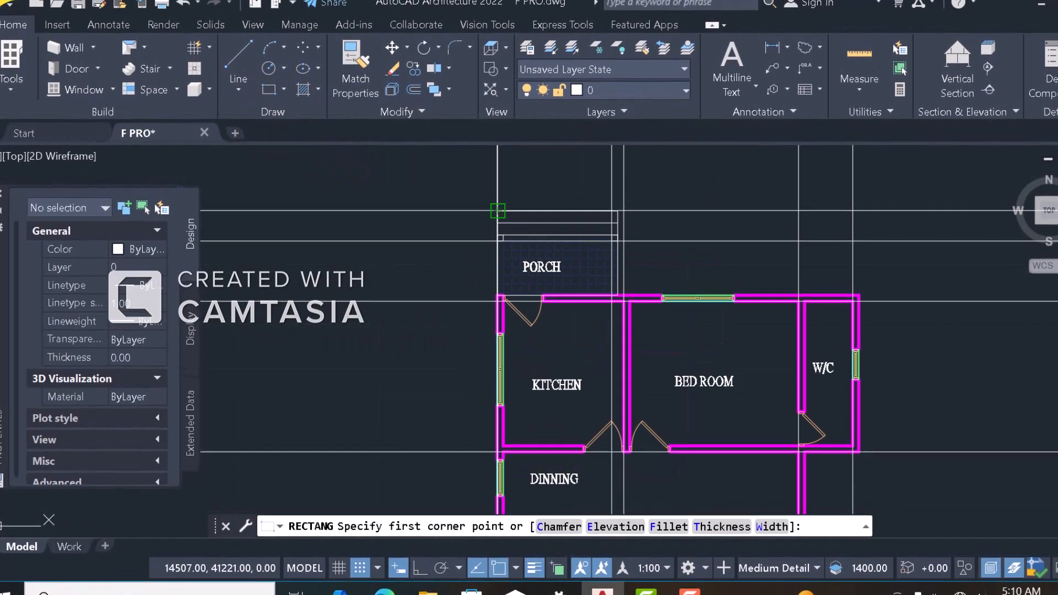
left_click(497, 203)
scroll(450, 209, "down", 8)
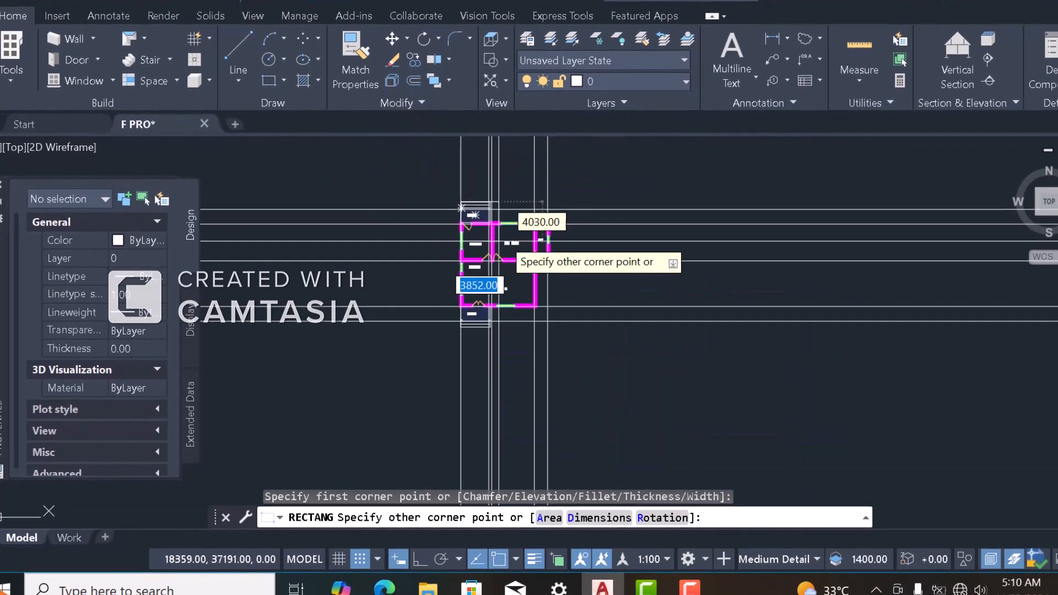
scroll(540, 293, "up", 4)
scroll(541, 293, "up", 2)
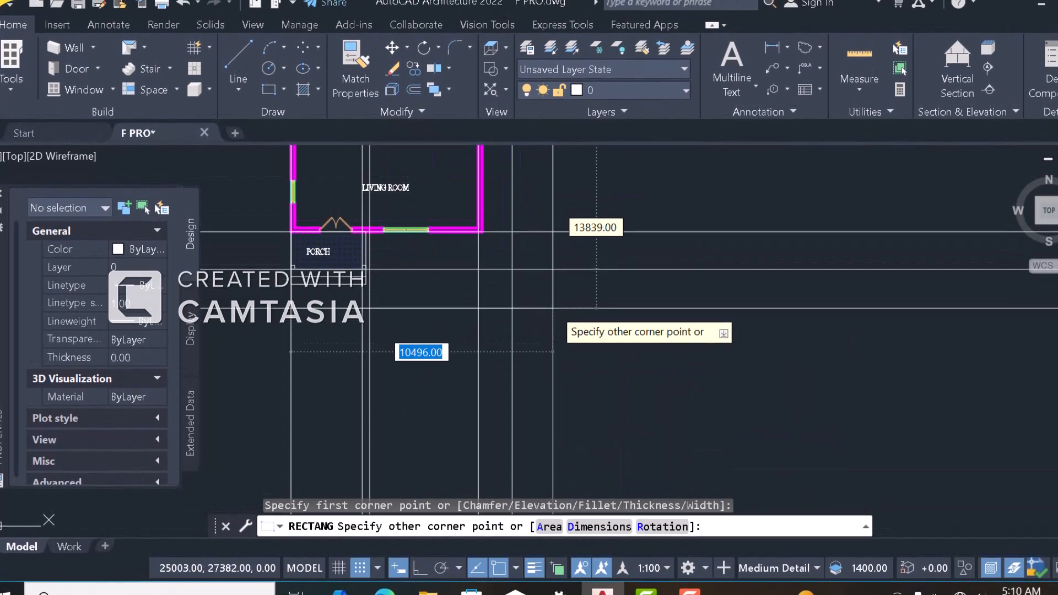
scroll(557, 288, "up", 2)
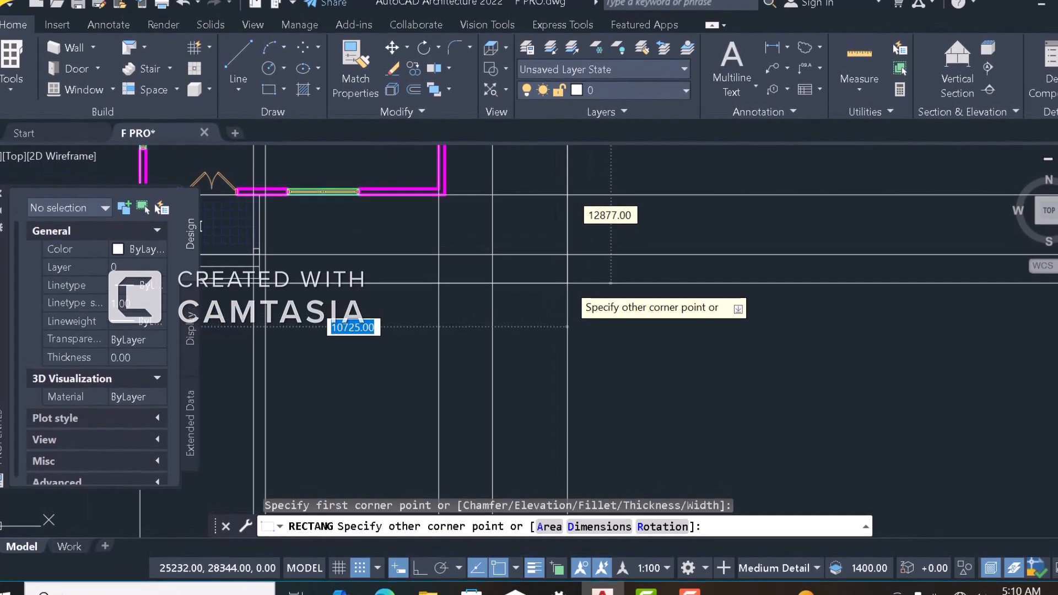
left_click(568, 274)
scroll(567, 274, "down", 2)
scroll(566, 285, "down", 2)
scroll(563, 287, "up", 2)
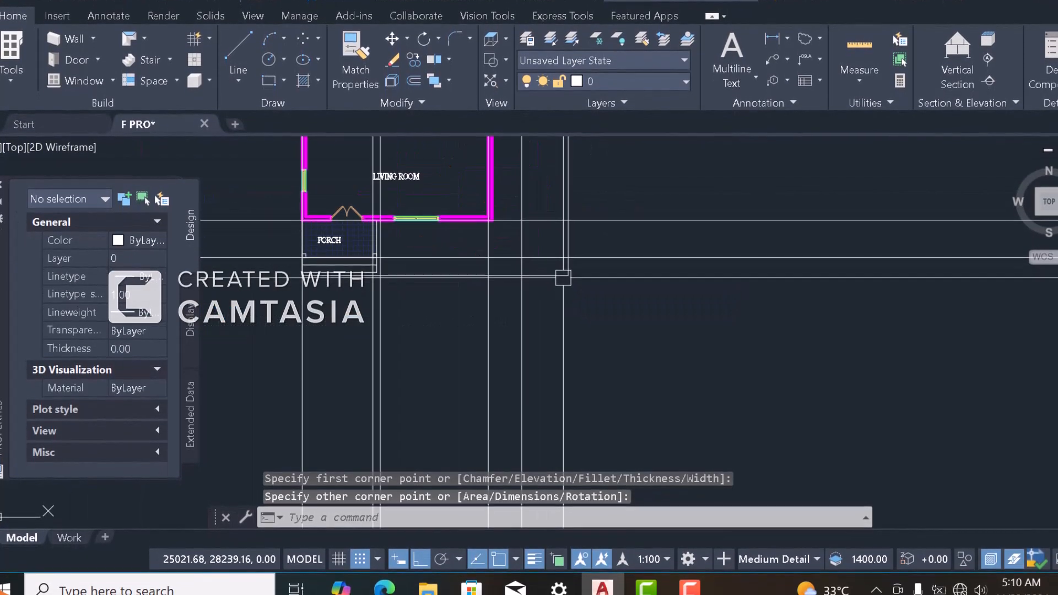
Offset the rectangle around the floor plan outward by 900
scroll(559, 277, "down", 4)
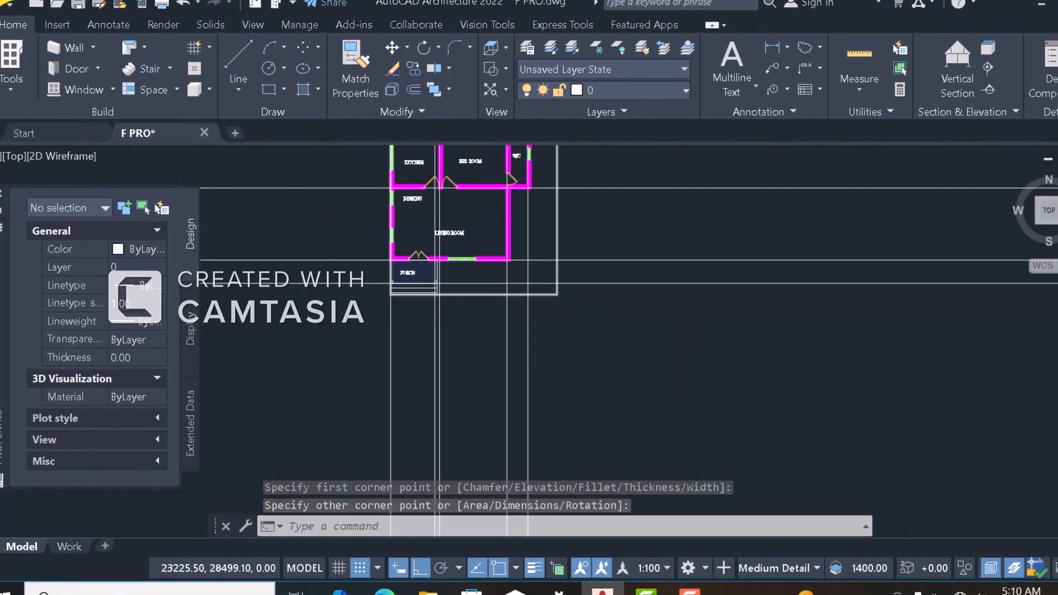
scroll(531, 245, "up", 1)
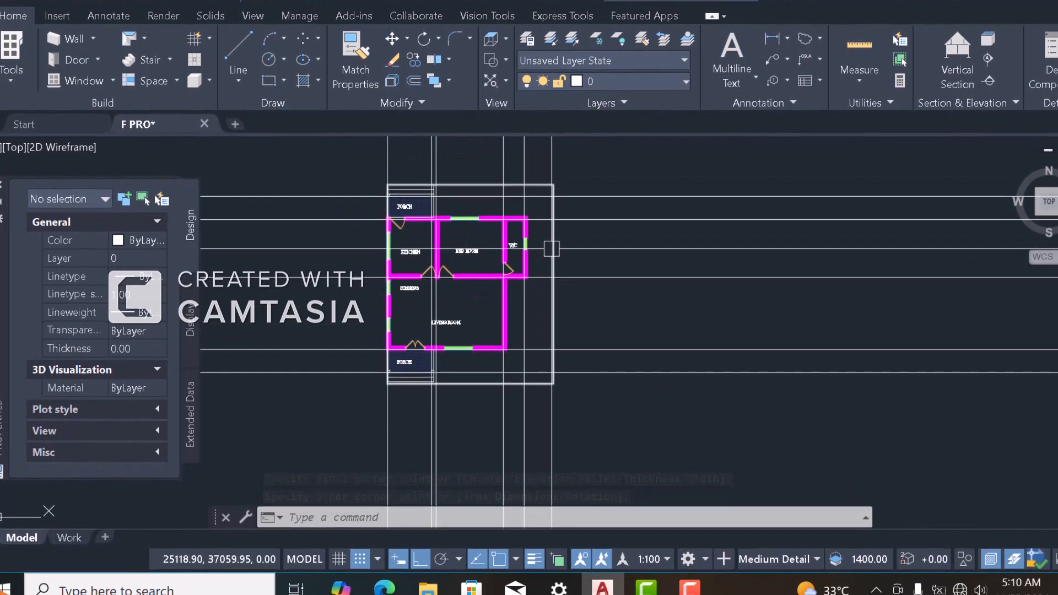
left_click(552, 257)
scroll(554, 256, "down", 3)
scroll(553, 244, "up", 2)
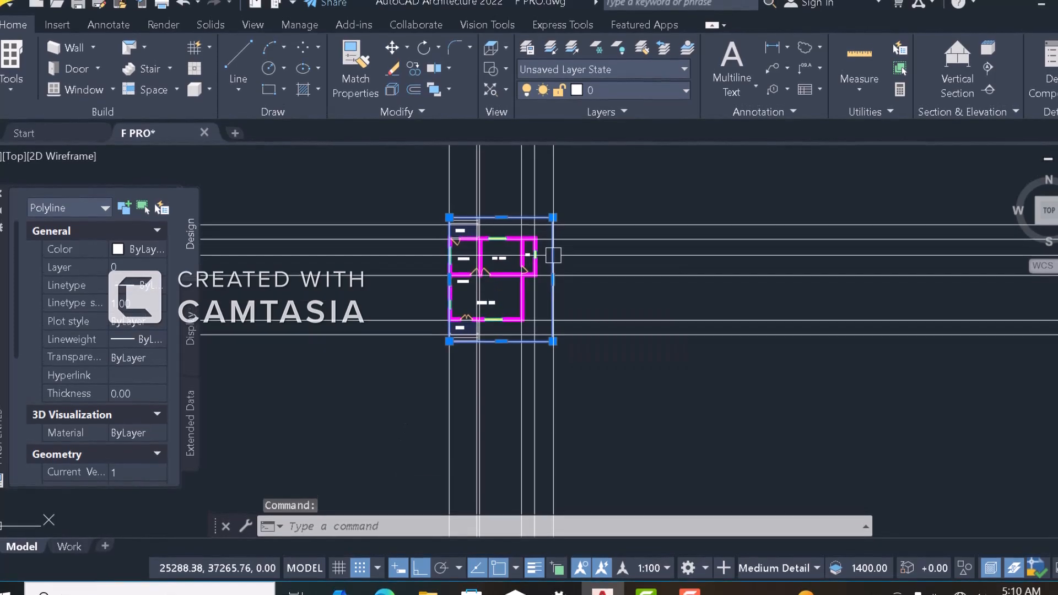
type("o")
key("Return")
scroll(551, 259, "up", 4)
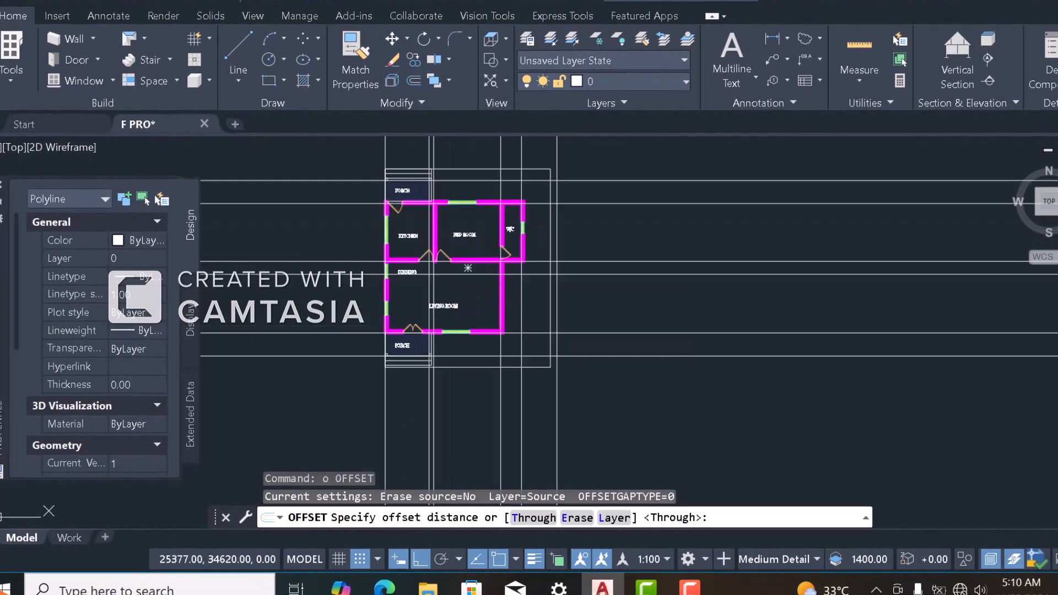
left_click(547, 261)
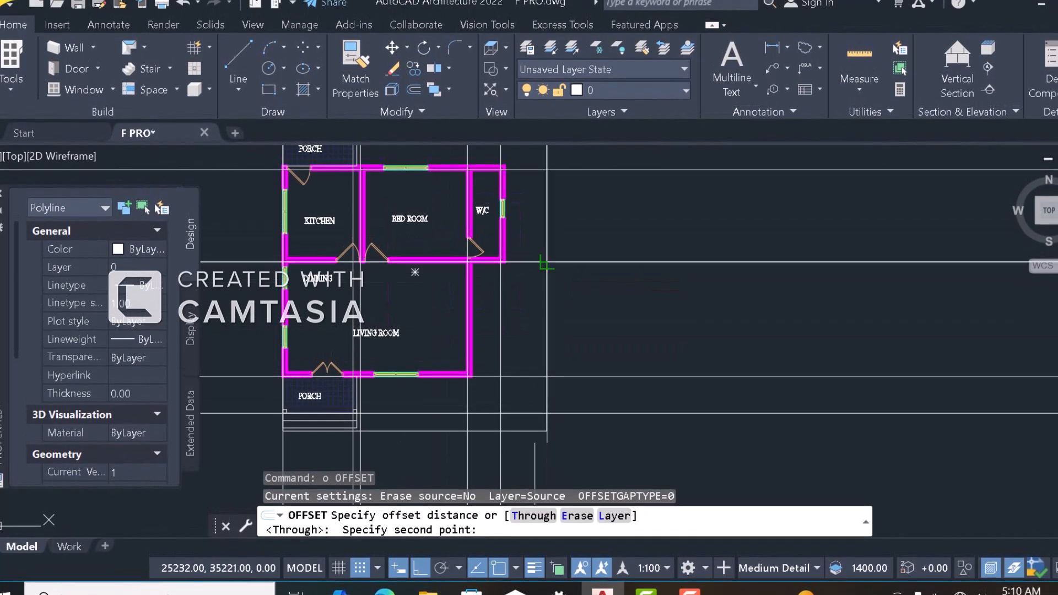
middle_click_drag(629, 251, 565, 242)
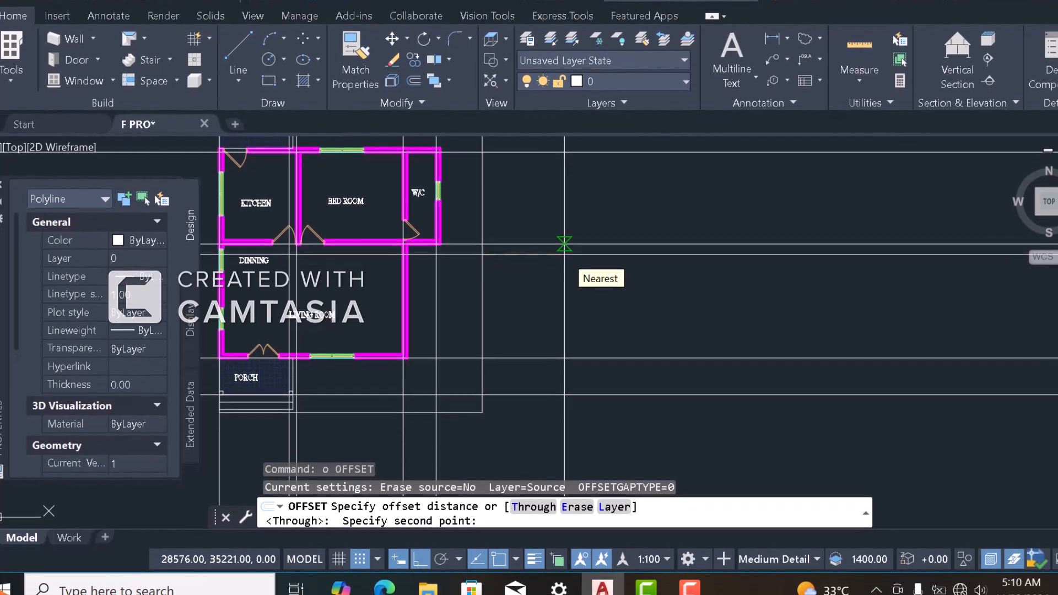
type("900")
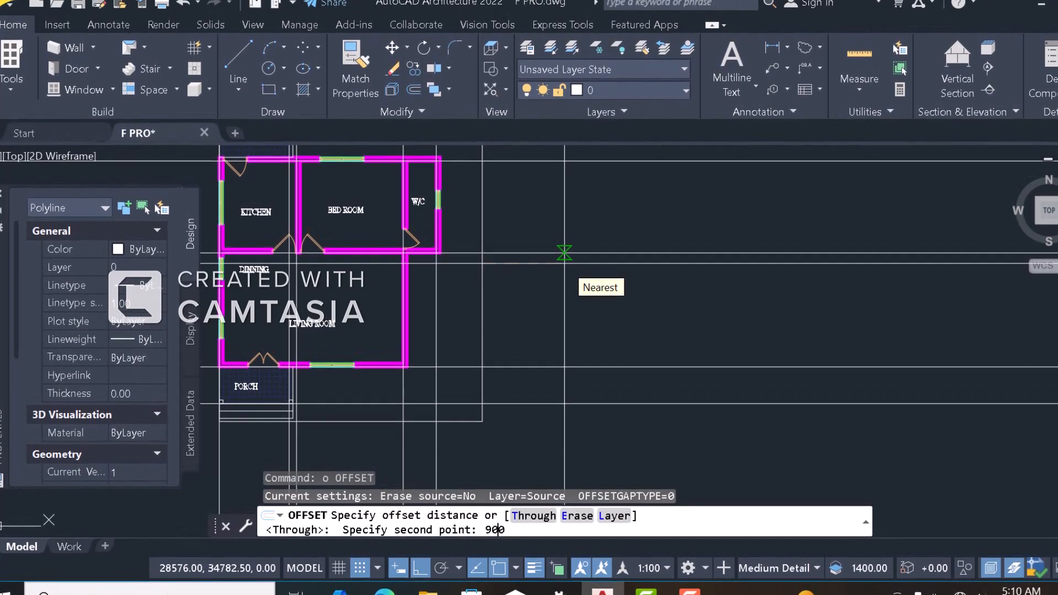
key("Return")
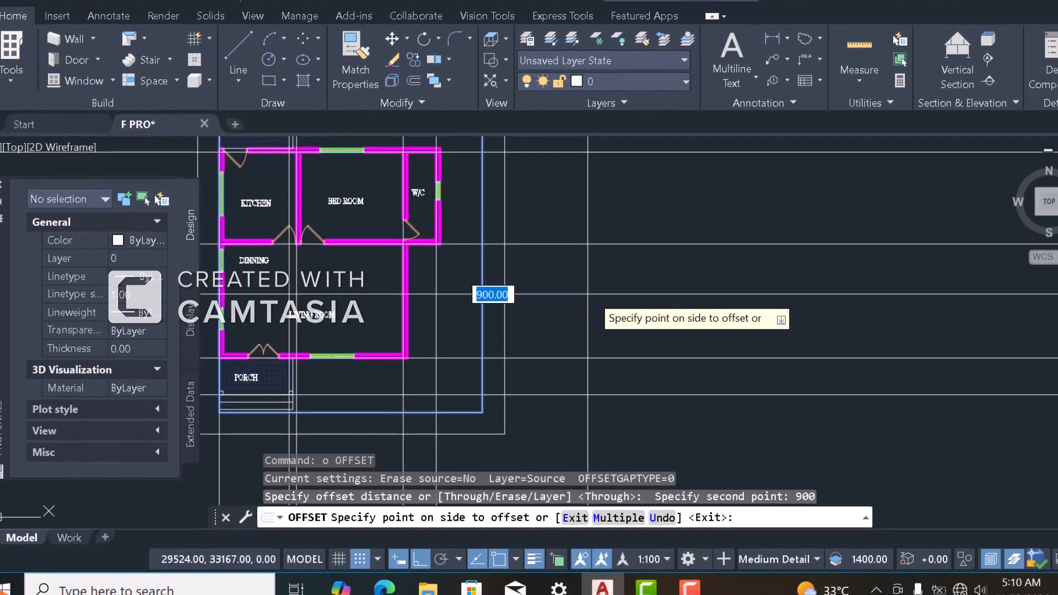
left_click(538, 303)
Offset the outermost rectangle outward by 900 three more times, each time starting from the newest copy
left_click(507, 273)
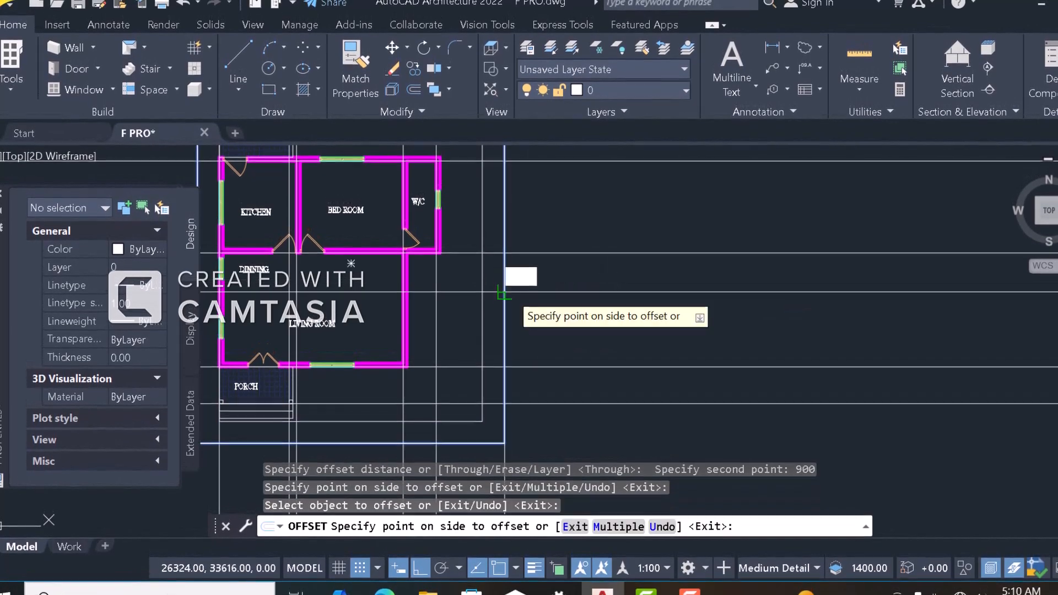
left_click(525, 281)
left_click(583, 277)
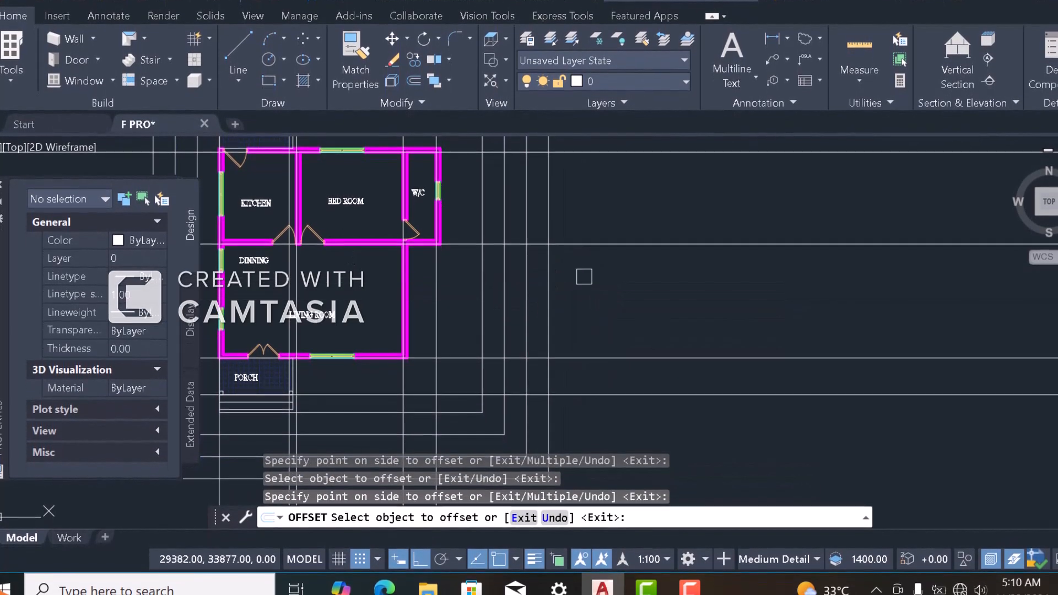
scroll(543, 246, "down", 2)
scroll(535, 271, "up", 2)
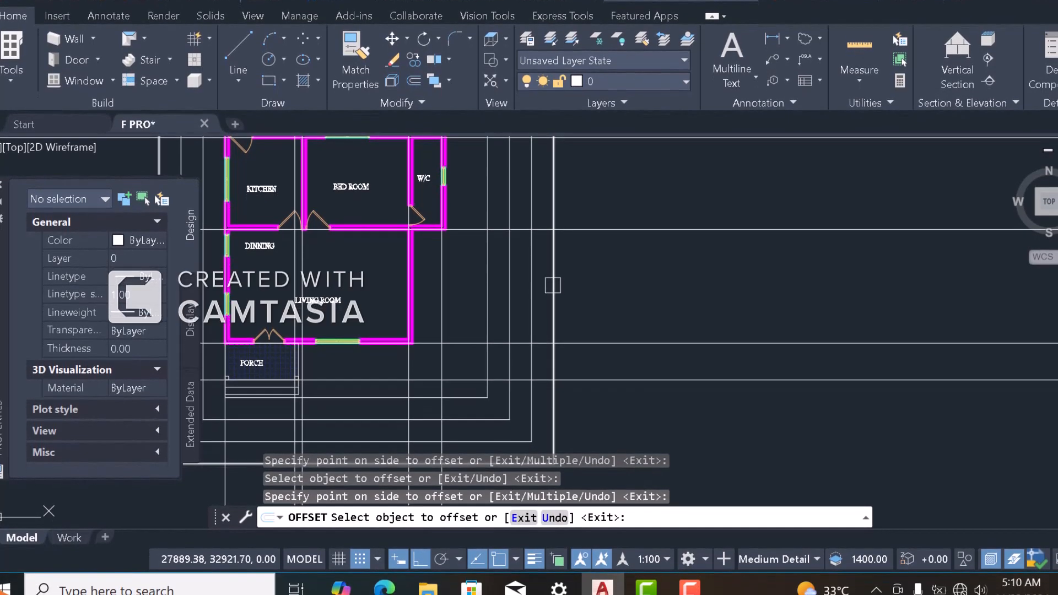
left_click(552, 285)
scroll(573, 278, "down", 4)
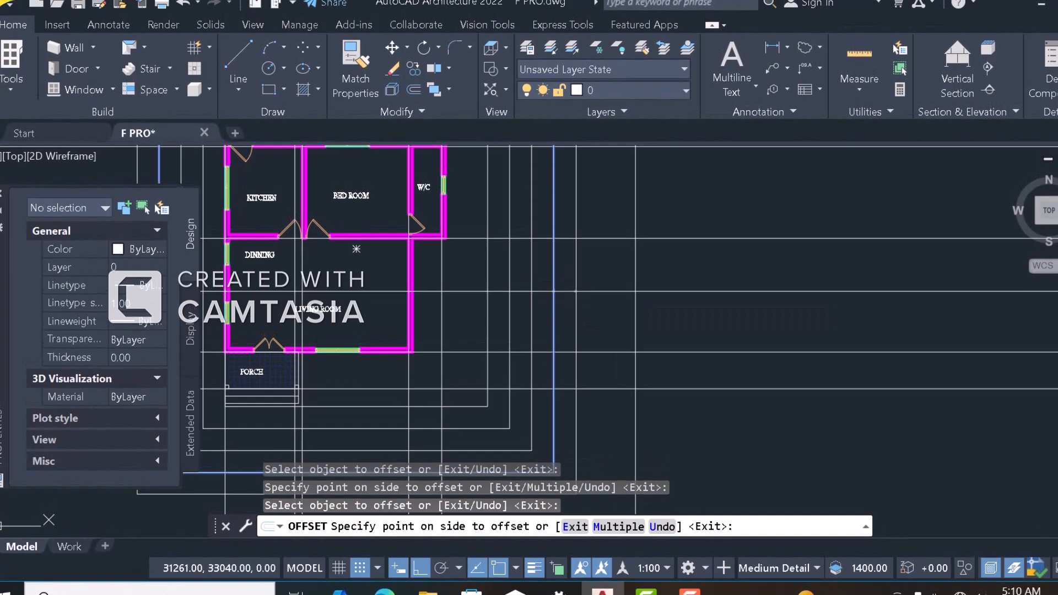
left_click(591, 282)
scroll(552, 209, "up", 2)
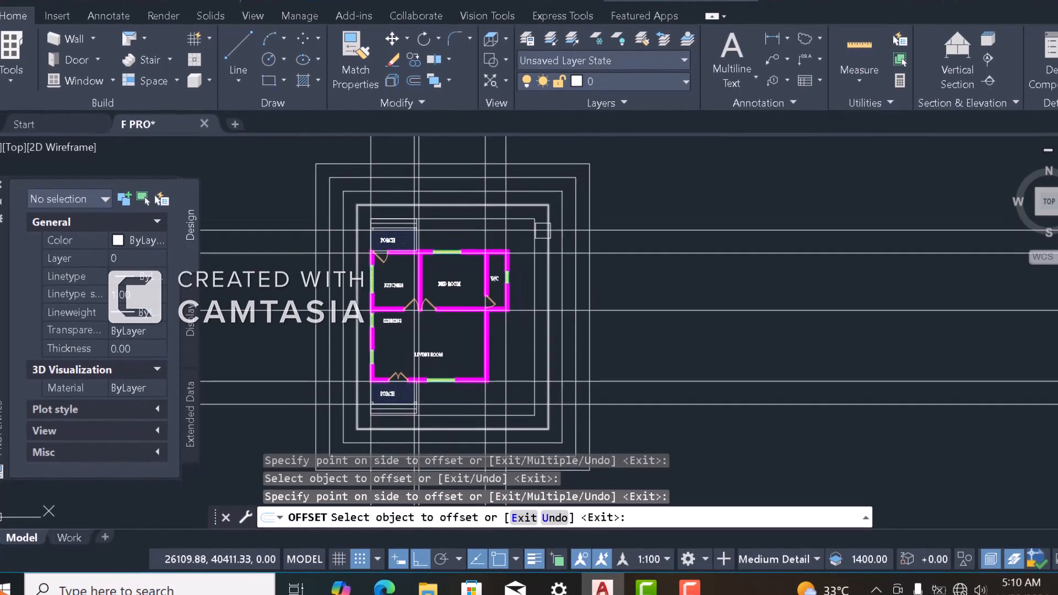
scroll(617, 190, "up", 2)
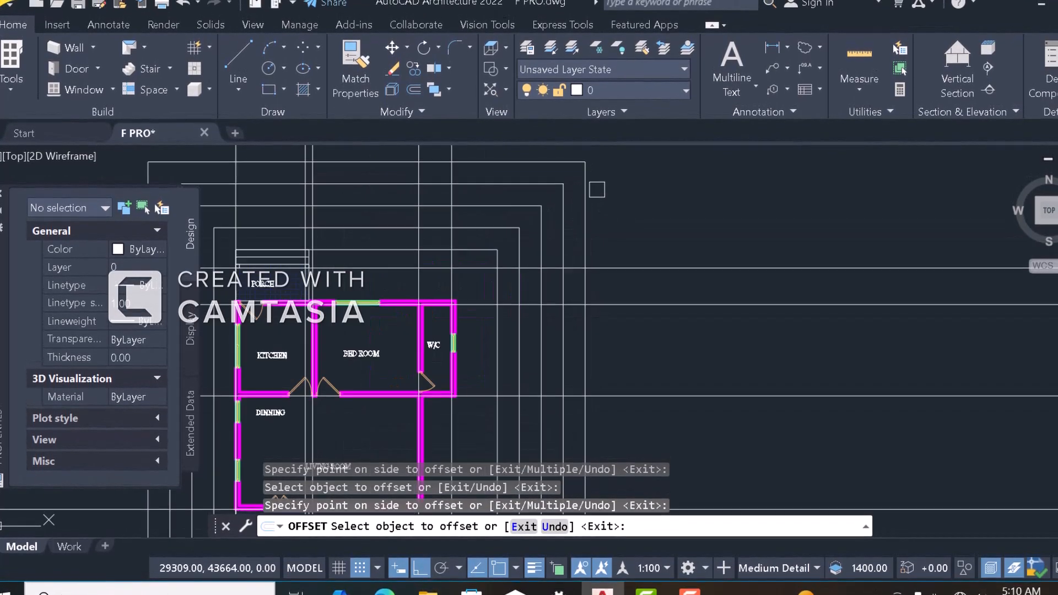
Offset the outermost rectangle outward by 900 once more and end the offset
scroll(583, 207, "down", 4)
scroll(584, 218, "up", 4)
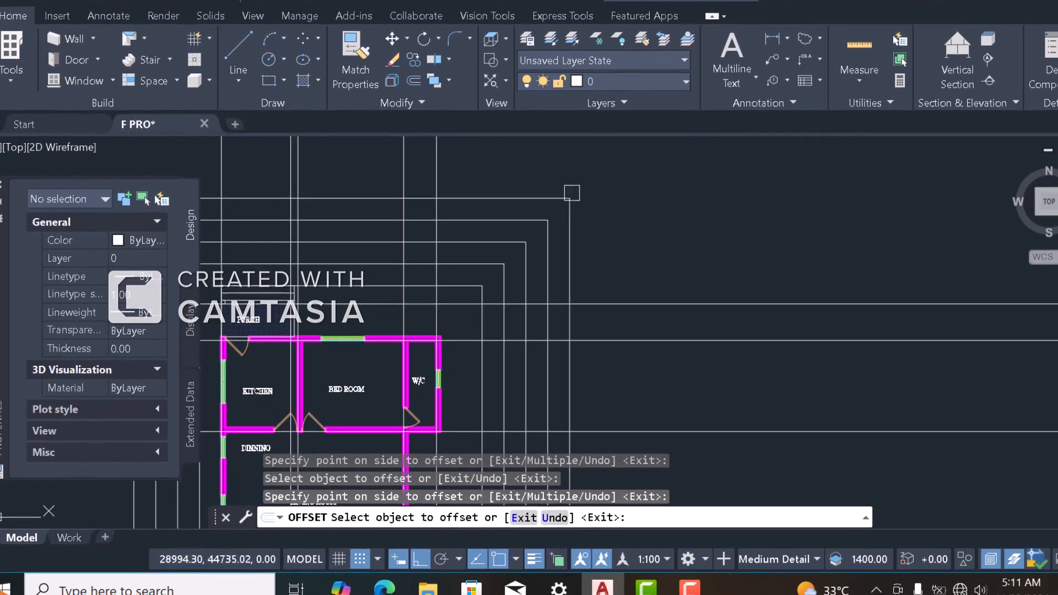
scroll(553, 213, "down", 2)
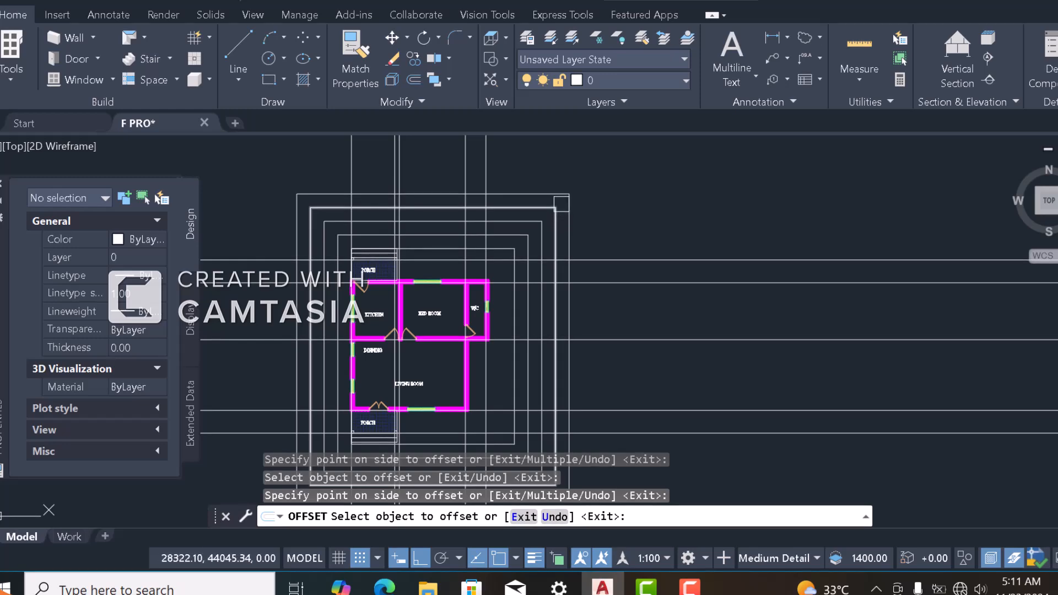
left_click(570, 211)
left_click(612, 188)
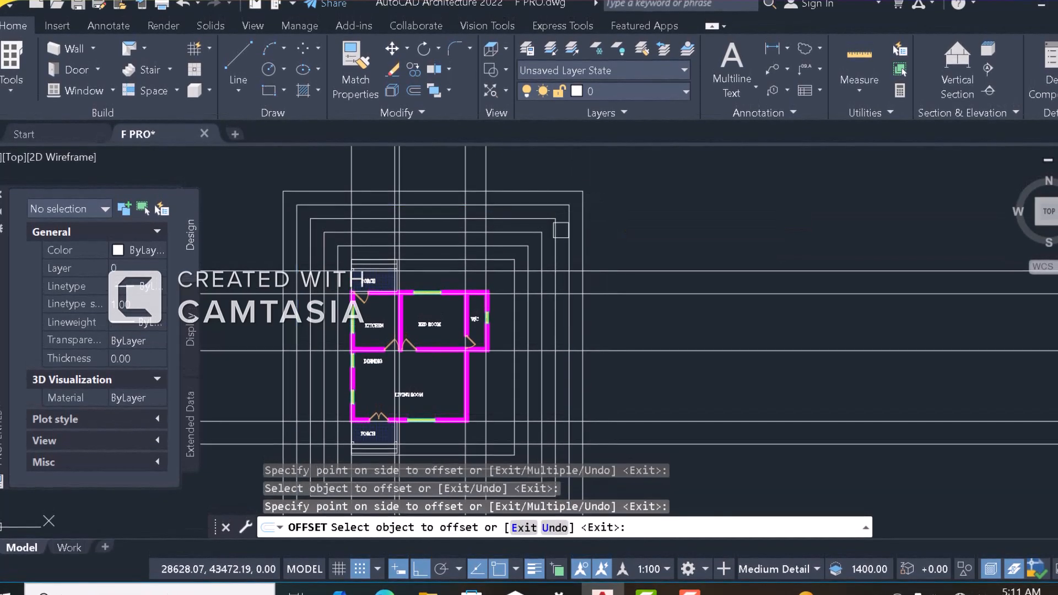
scroll(561, 230, "down", 3)
scroll(497, 259, "up", 5)
key("Escape")
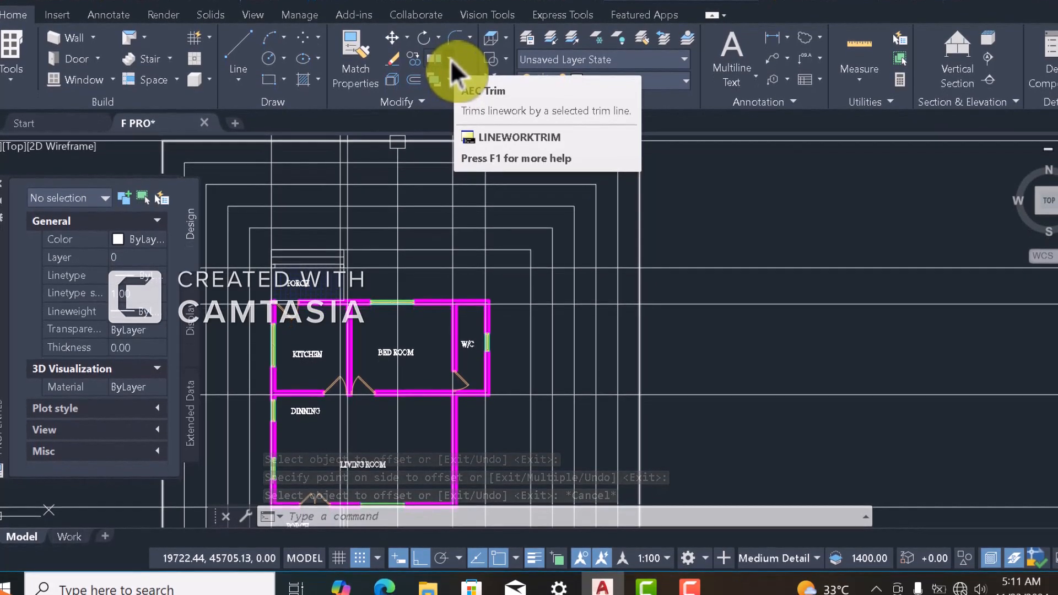
Trim all vertical and horizontal construction lines that project beyond the outermost rectangle on every side
left_click(451, 58)
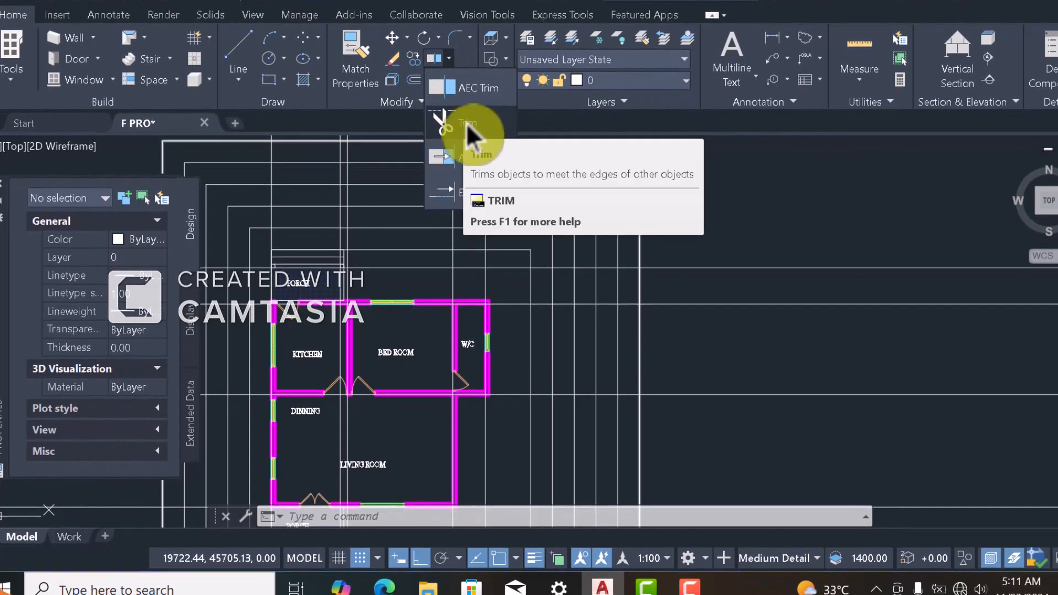
left_click(458, 126)
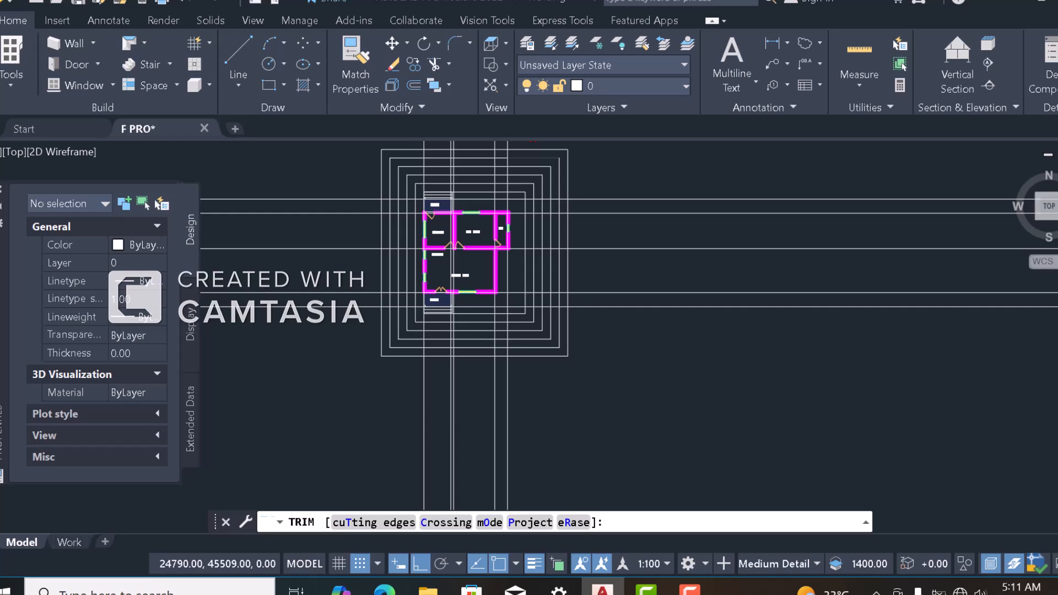
scroll(521, 152, "down", 2)
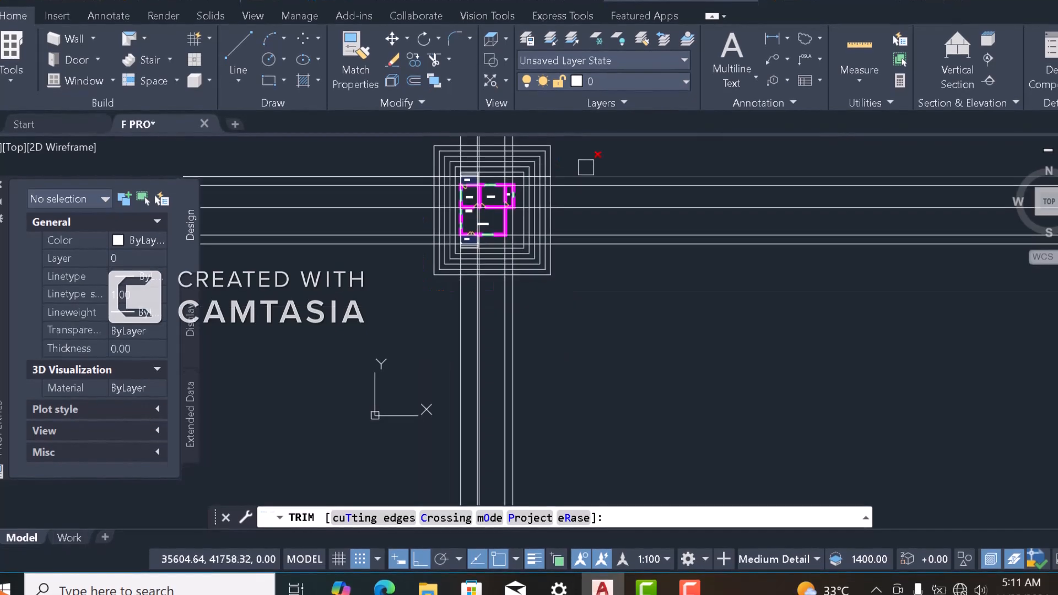
scroll(587, 170, "up", 2)
left_click(588, 169)
left_click(587, 315)
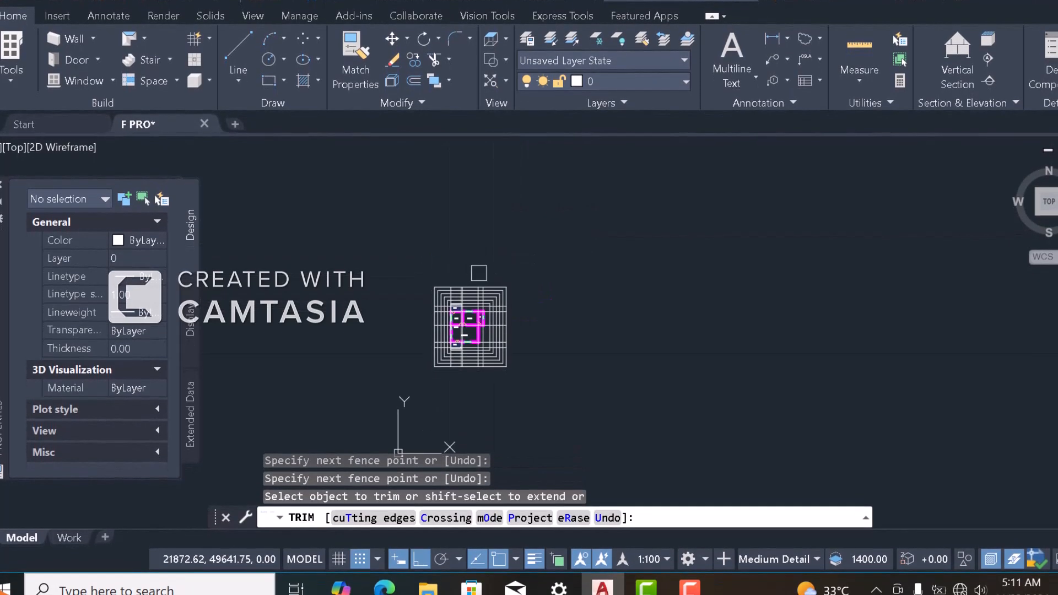
key("Escape")
Examine where the trimmed construction lines cross the concentric rectangles above the rear porch
scroll(474, 325, "up", 2)
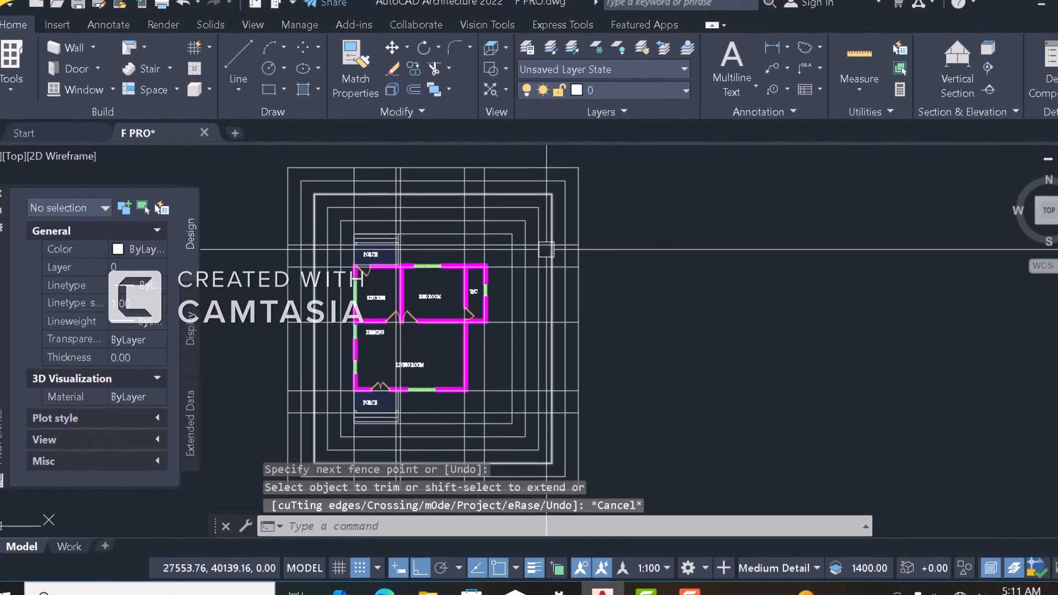
scroll(526, 216, "up", 4)
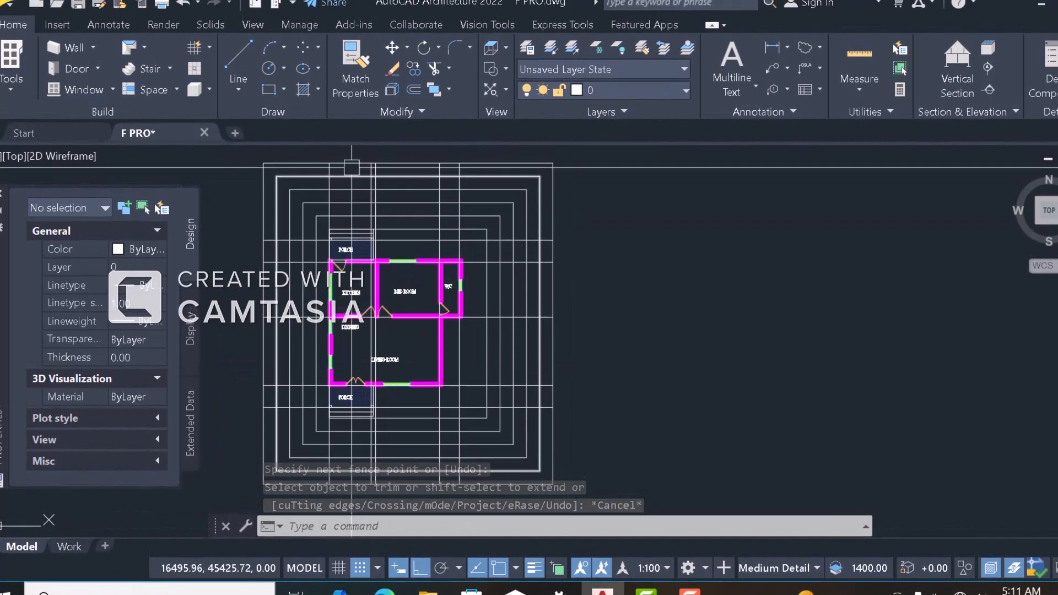
scroll(307, 161, "up", 3)
scroll(308, 172, "up", 5)
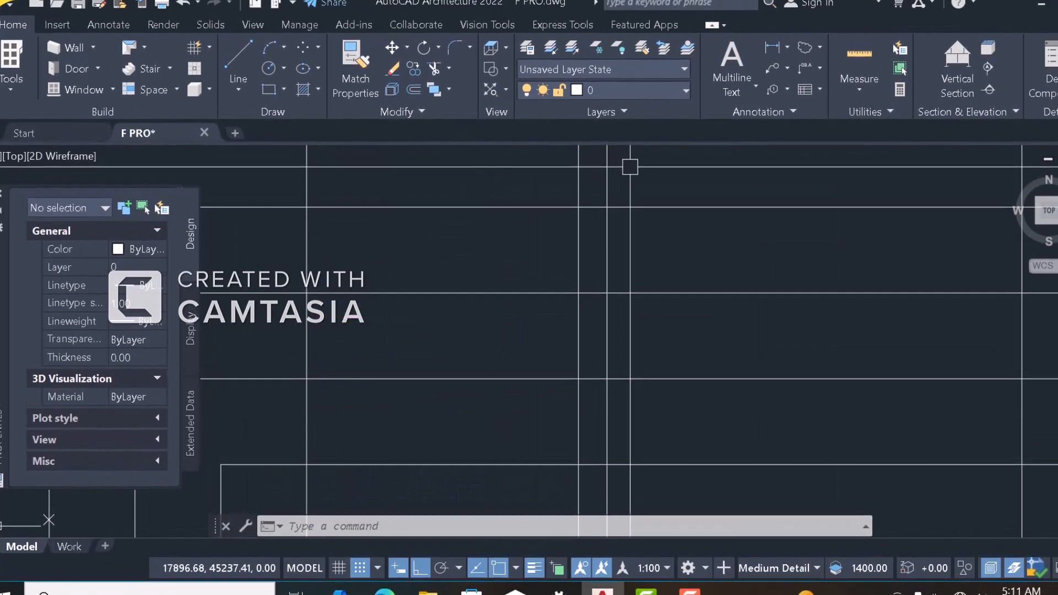
scroll(312, 176, "down", 6)
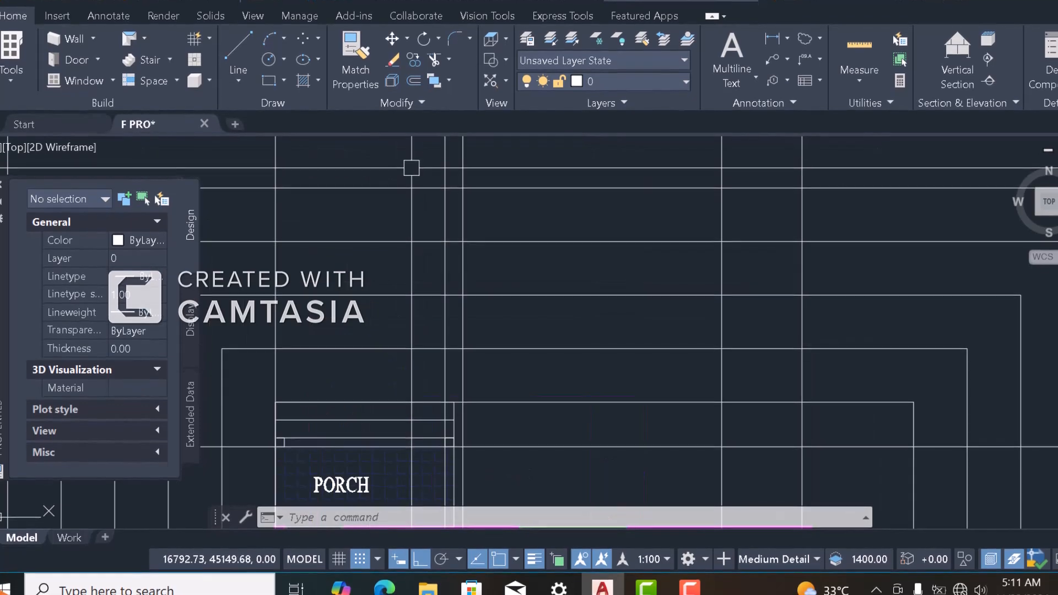
scroll(483, 152, "up", 5)
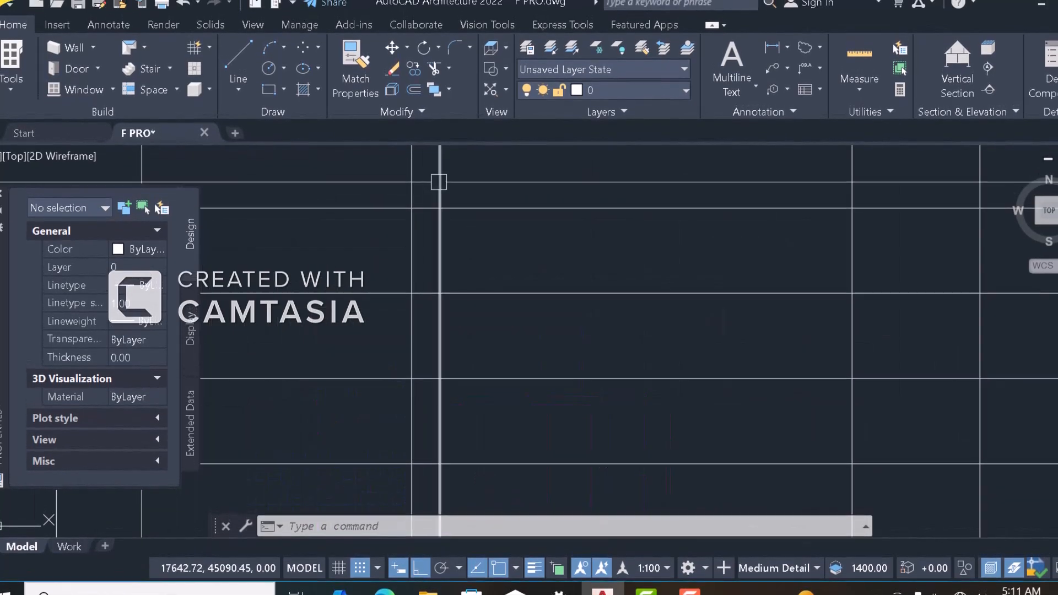
scroll(487, 171, "down", 5)
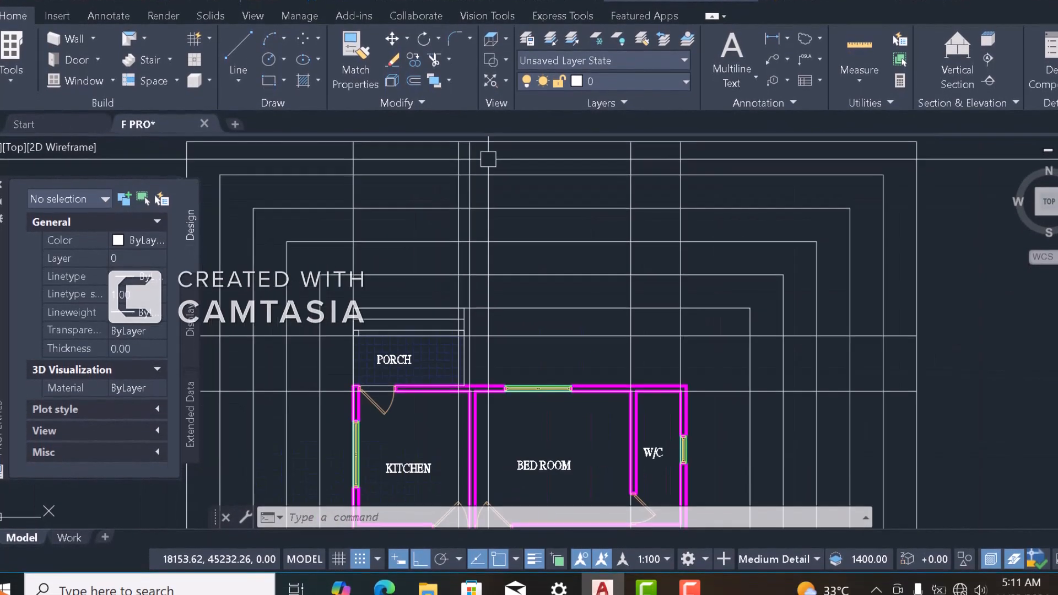
scroll(495, 169, "up", 5)
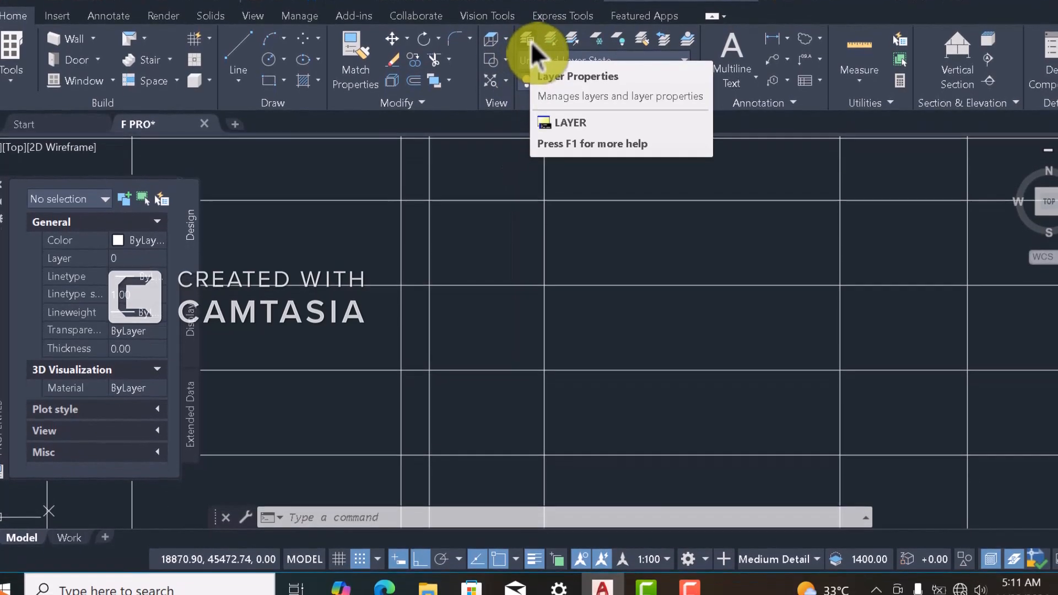
Create a new layer named "grid lines"
left_click(531, 41)
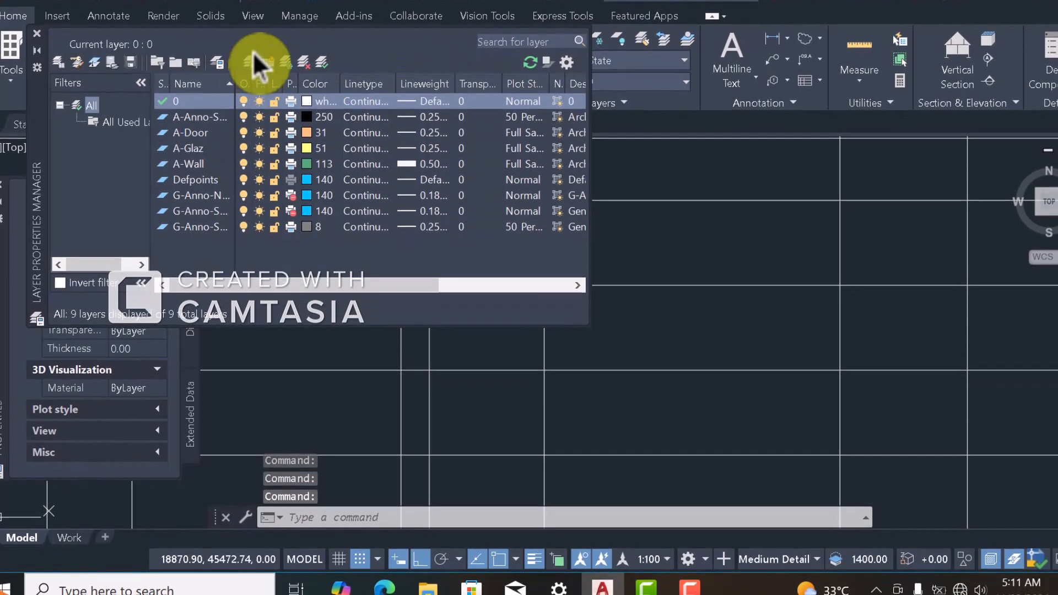
left_click(250, 61)
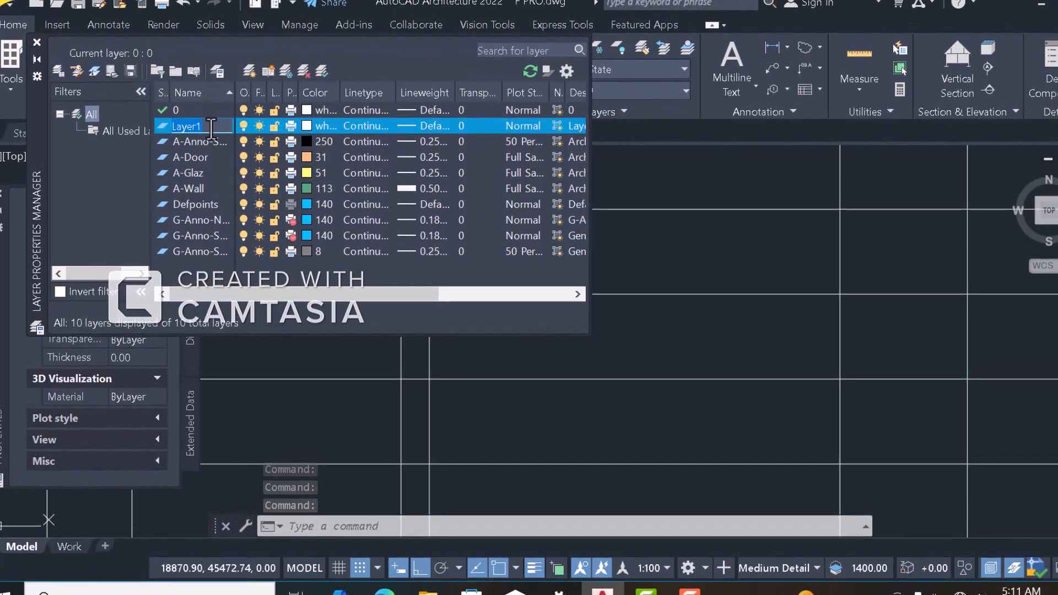
type("gr")
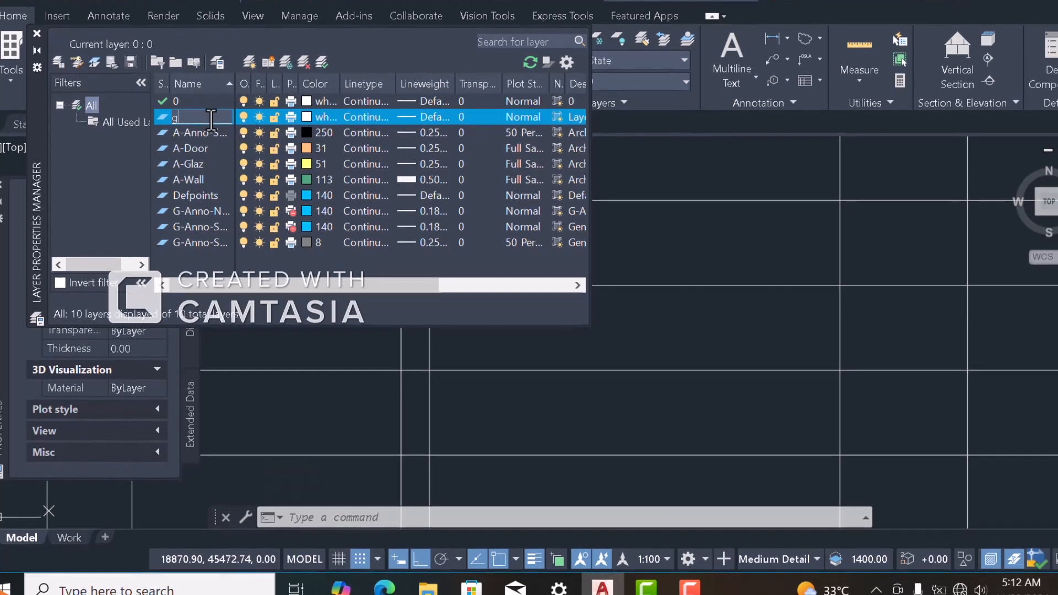
type("id")
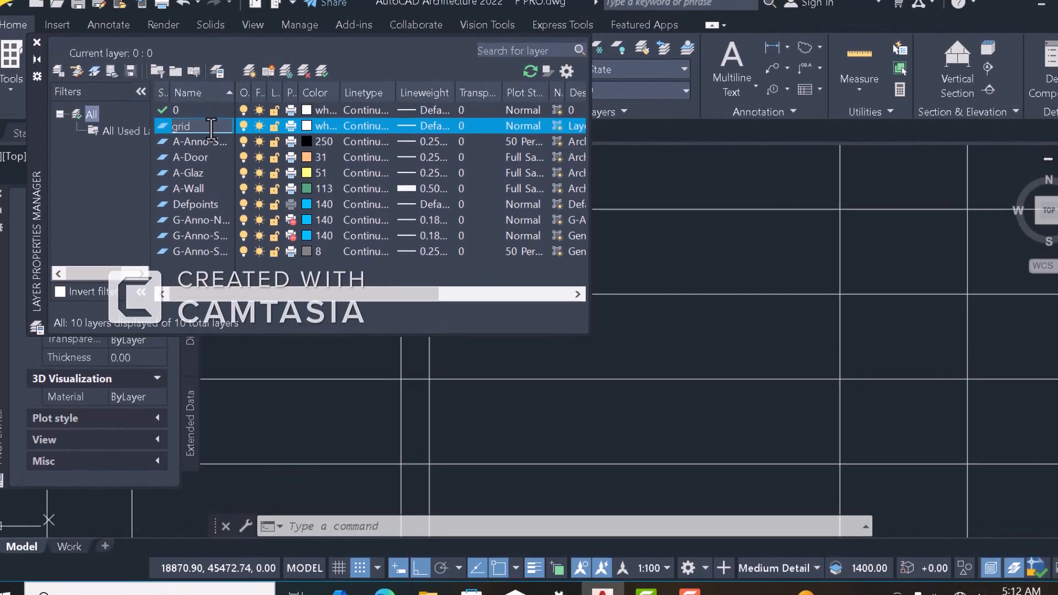
type(" li")
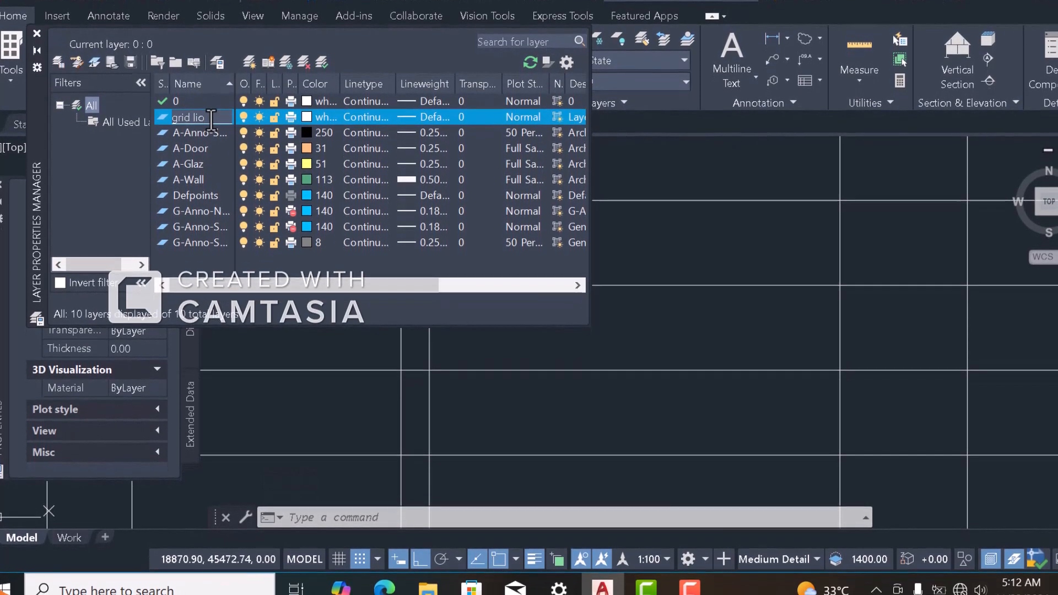
type("nes")
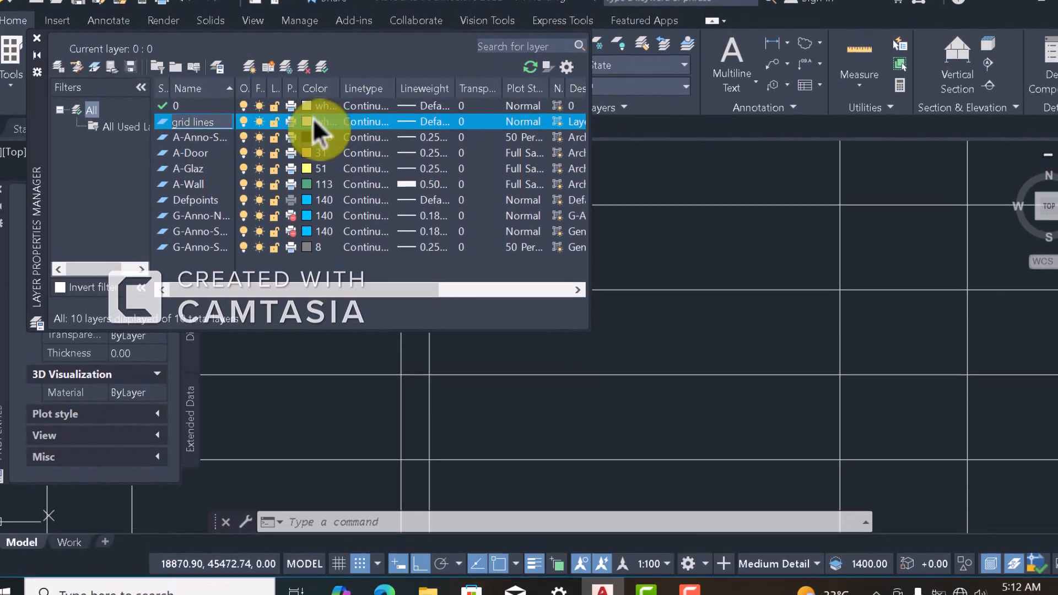
key("Return")
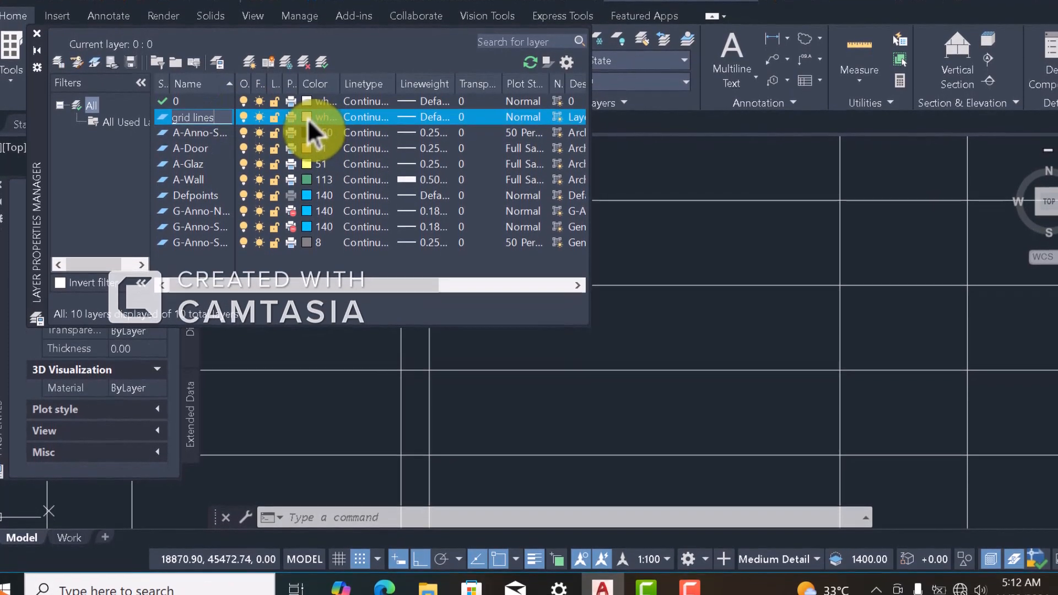
Set the grid lines layer's color to 252 and its linetype to CENTER2, and close the layer manager
left_click(306, 117)
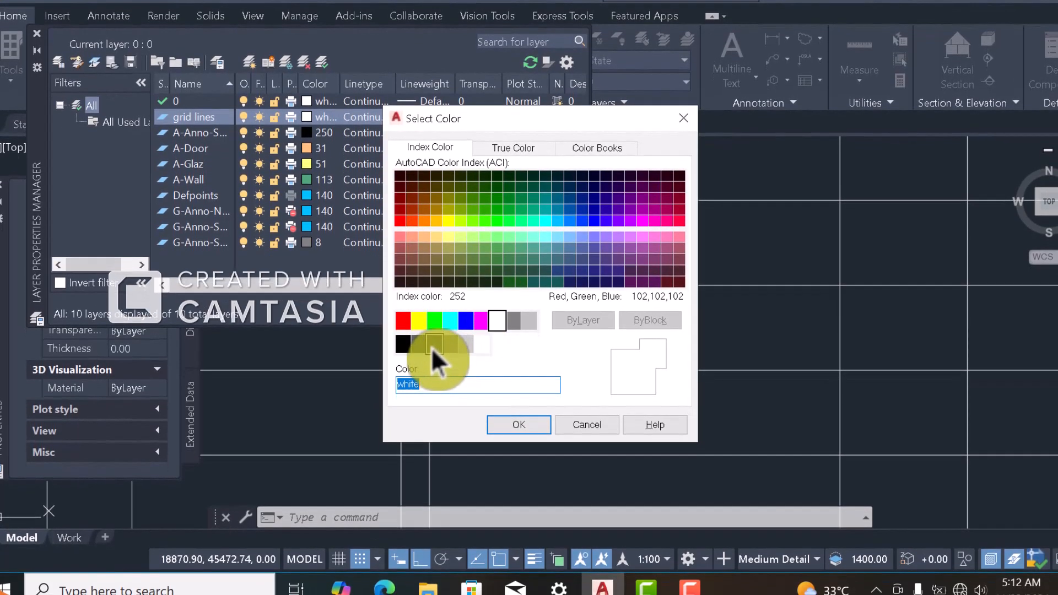
left_click(434, 343)
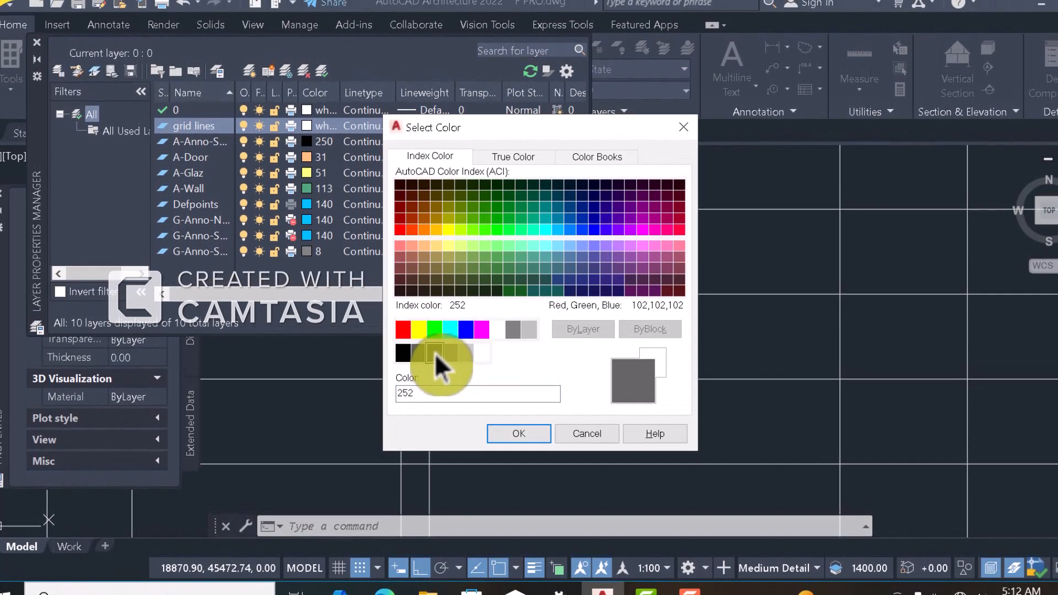
left_click(514, 435)
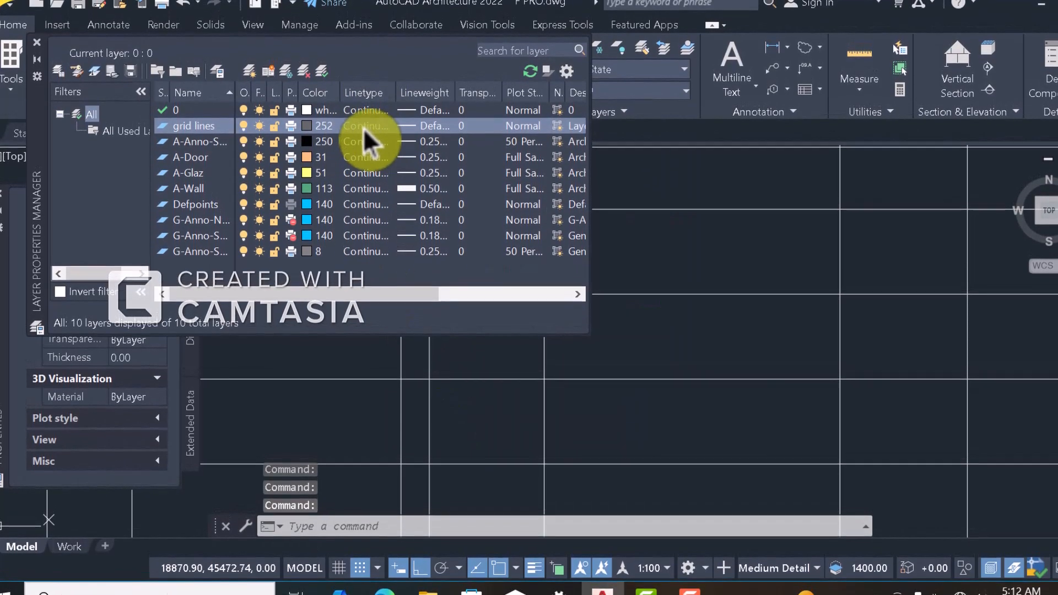
left_click(370, 128)
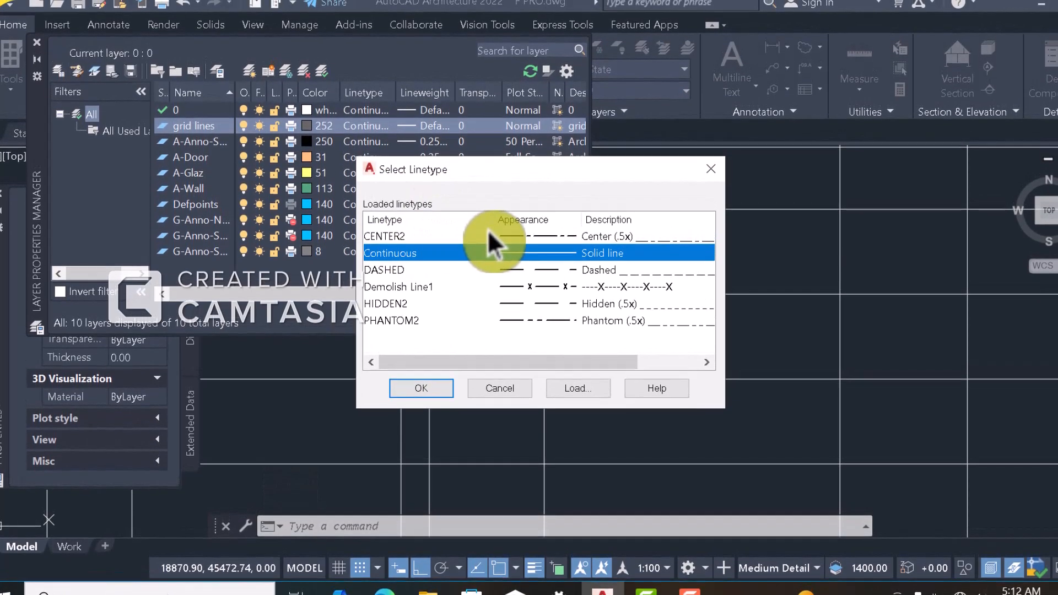
left_click(489, 226)
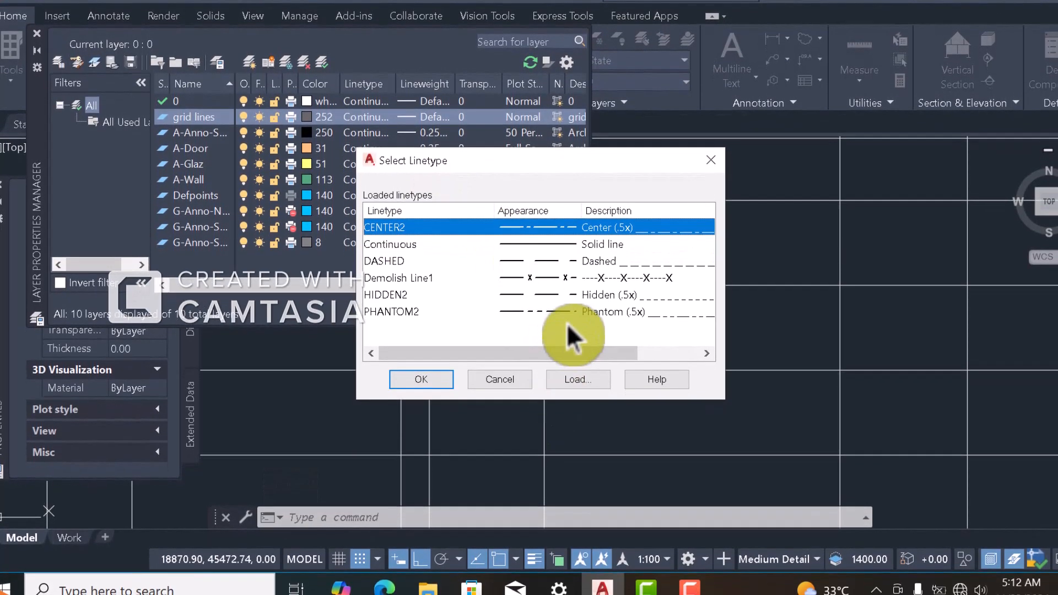
left_click_drag(582, 150, 581, 86)
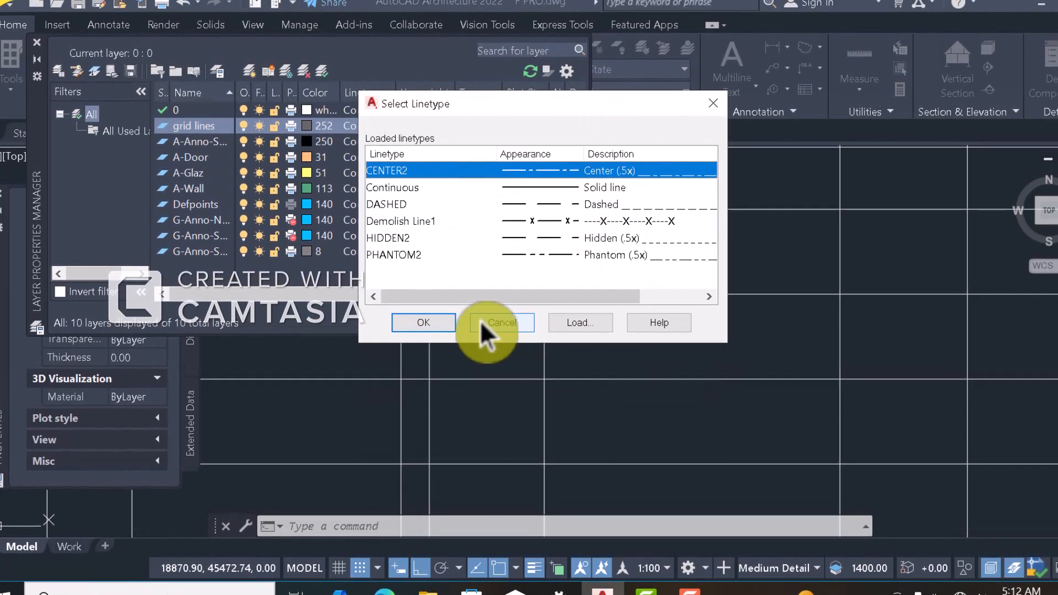
left_click(440, 379)
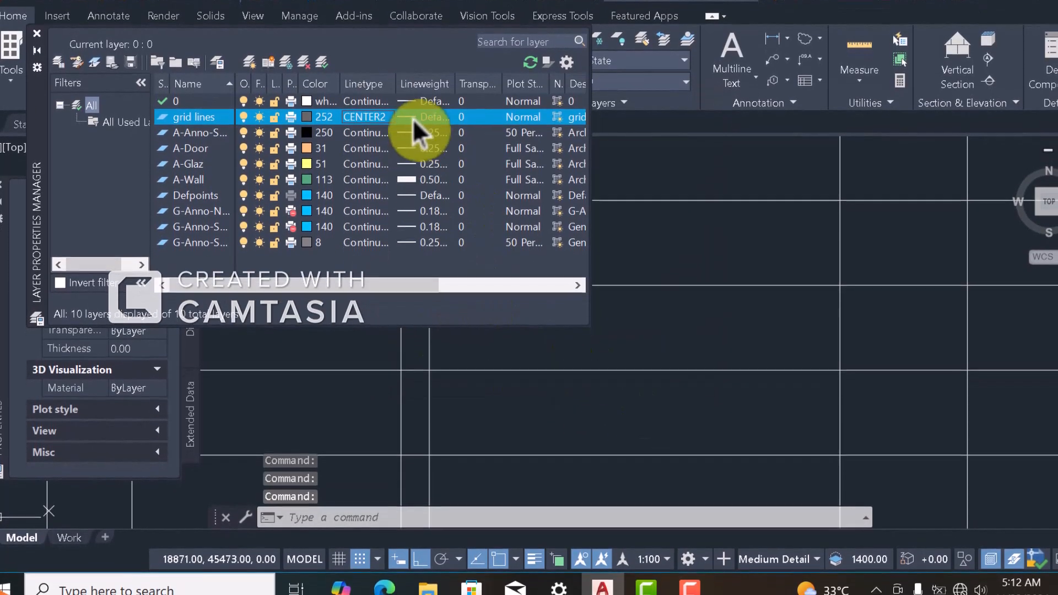
left_click(35, 44)
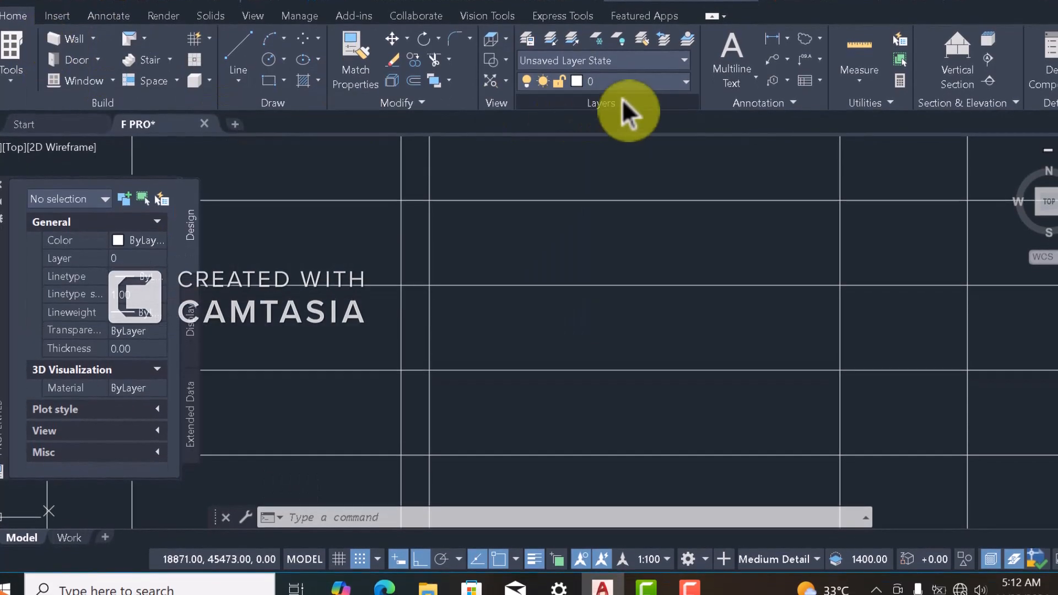
Select the five vertical construction lines with a crossing window placed between two rectangles, leaving the rectangles unselected
scroll(596, 141, "down", 5)
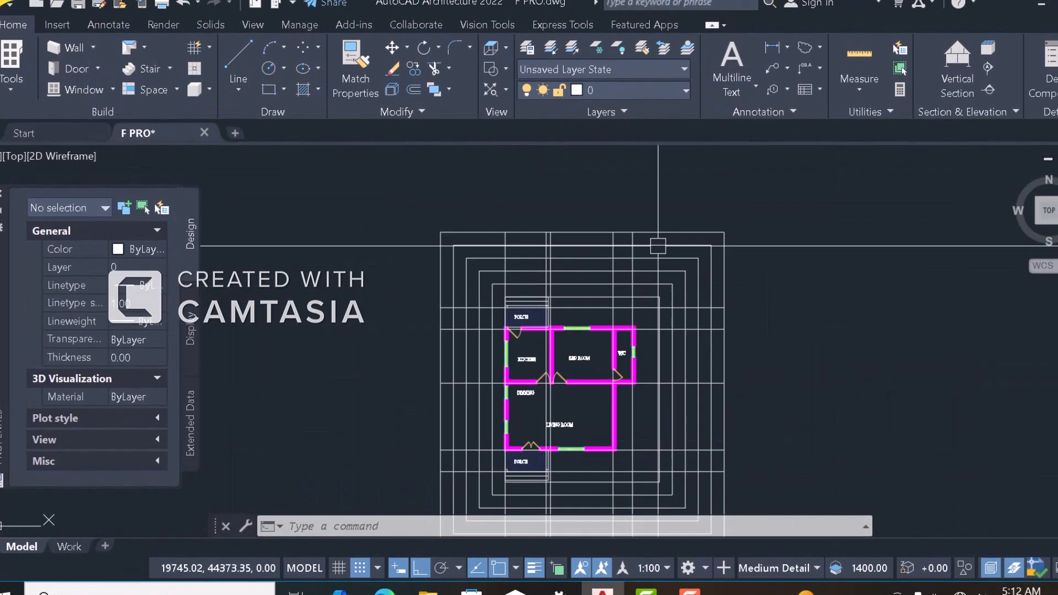
scroll(643, 225, "up", 8)
left_click(617, 229)
scroll(691, 203, "down", 6)
scroll(534, 211, "up", 4)
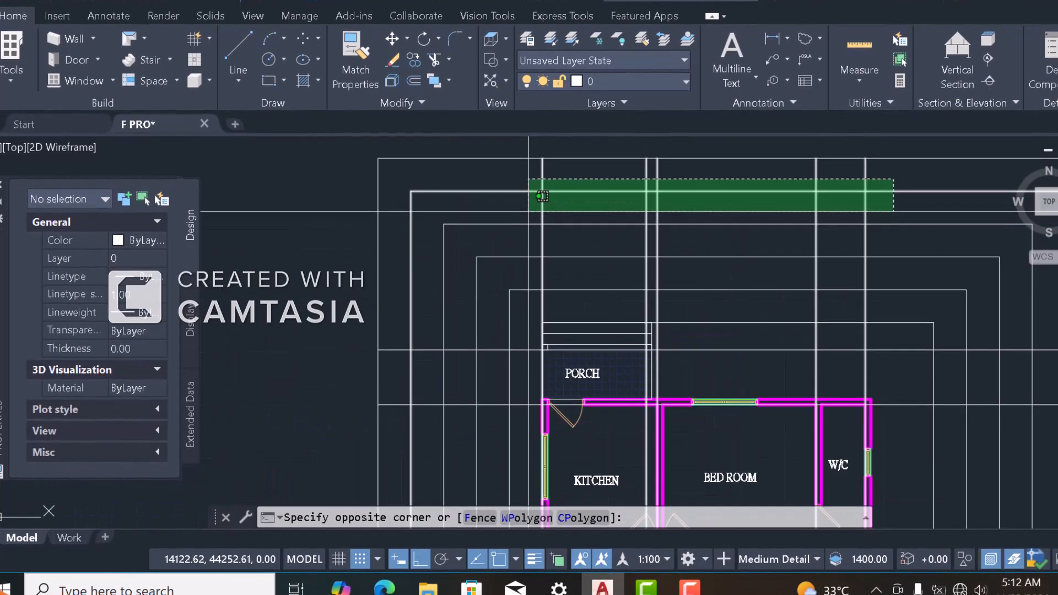
left_click(524, 188)
scroll(524, 177, "down", 5)
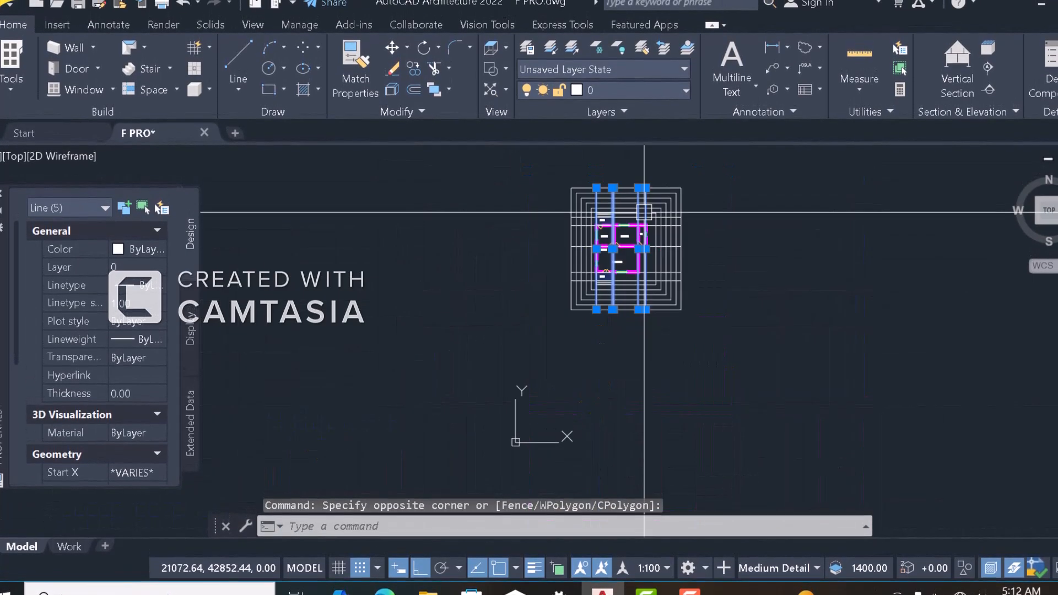
Add the five horizontal construction lines to the selection with a crossing window between two rectangles beside the plan
scroll(676, 204, "up", 5)
left_click(676, 204)
scroll(676, 204, "down", 5)
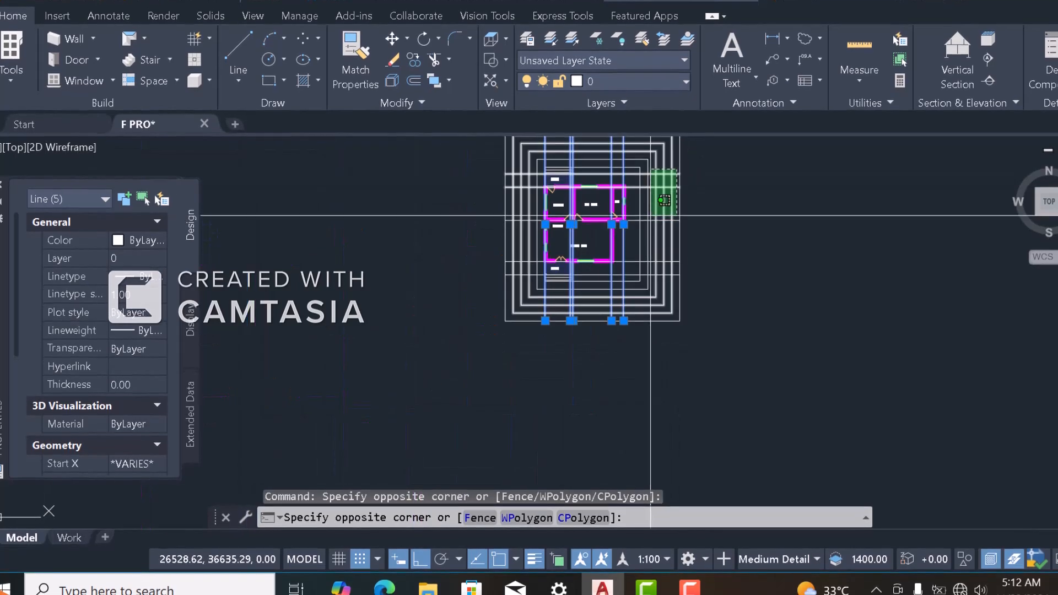
scroll(723, 254, "up", 6)
scroll(708, 270, "up", 4)
left_click(668, 290)
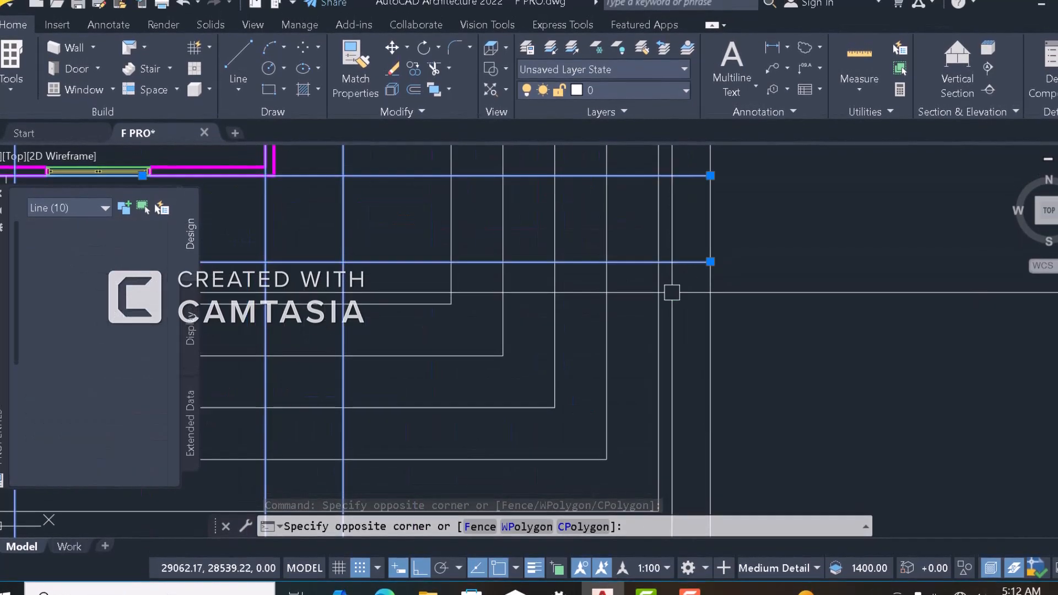
Assign the ten selected construction lines to the grid lines layer
scroll(665, 298, "down", 6)
scroll(584, 266, "down", 4)
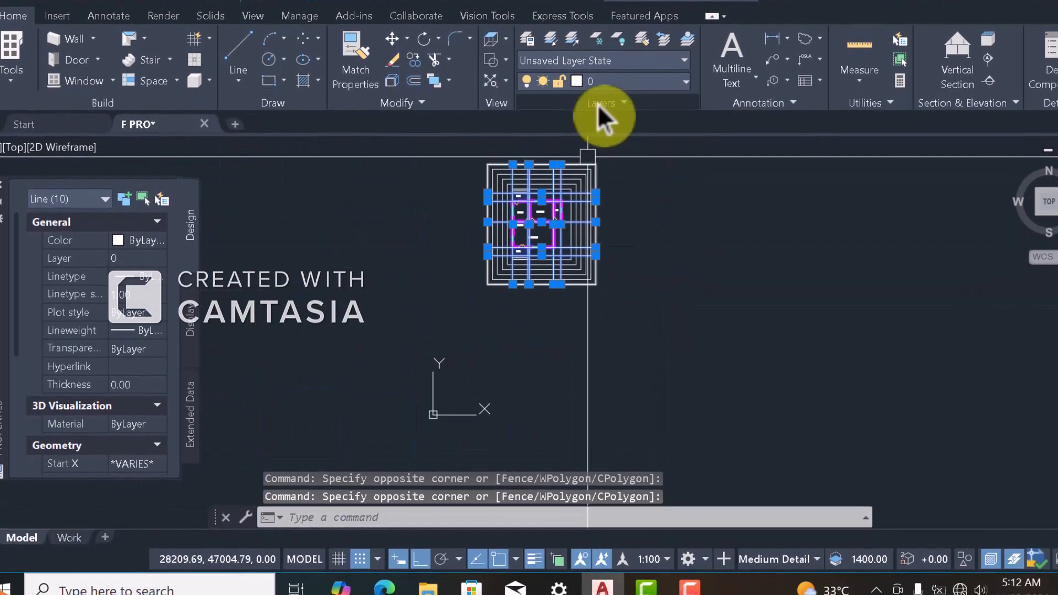
scroll(542, 238, "up", 4)
middle_click_drag(542, 238, 468, 306)
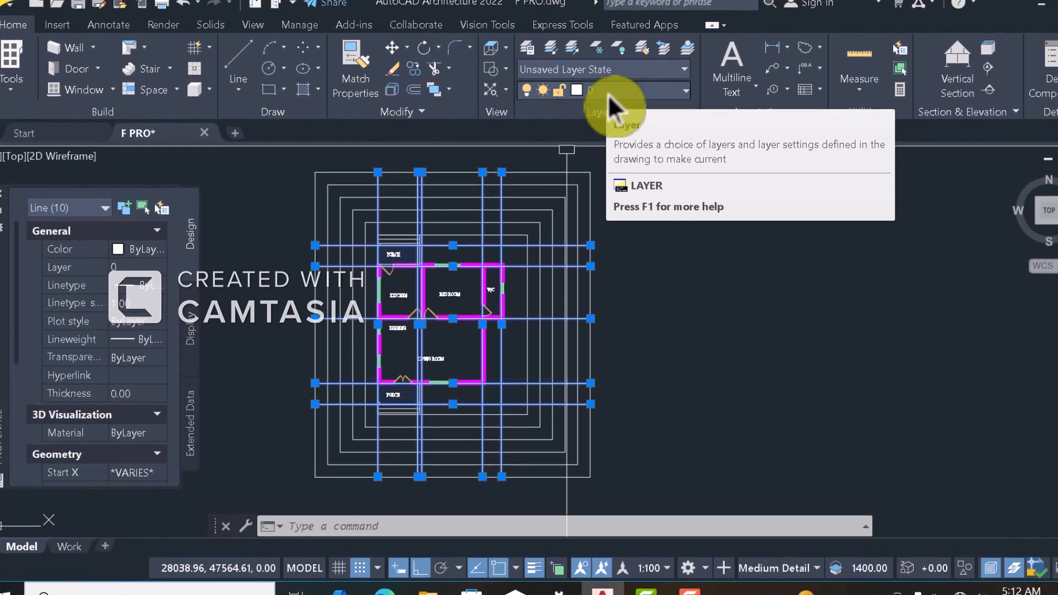
left_click(630, 83)
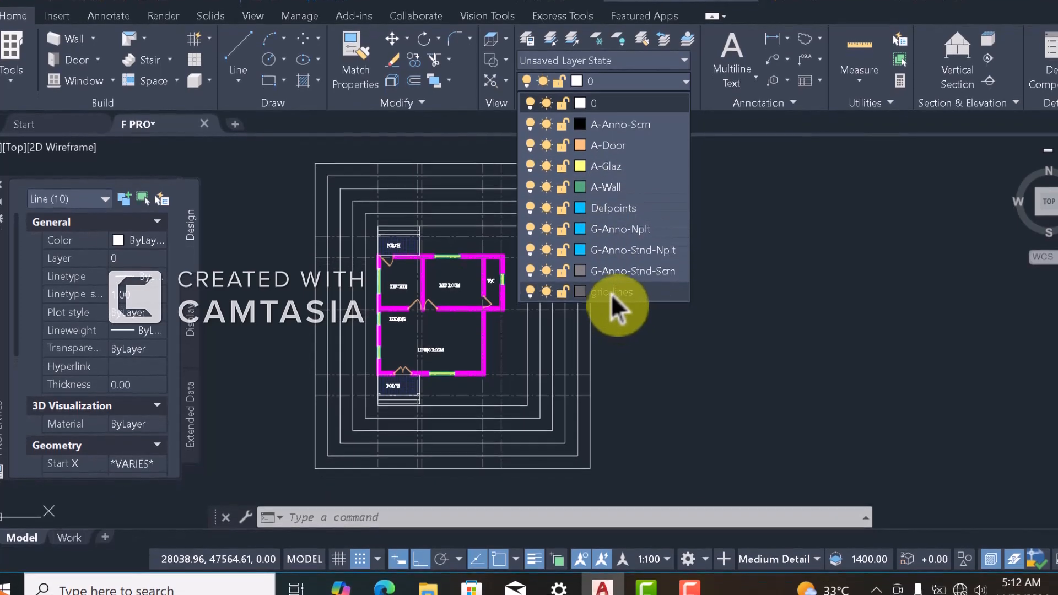
left_click(607, 290)
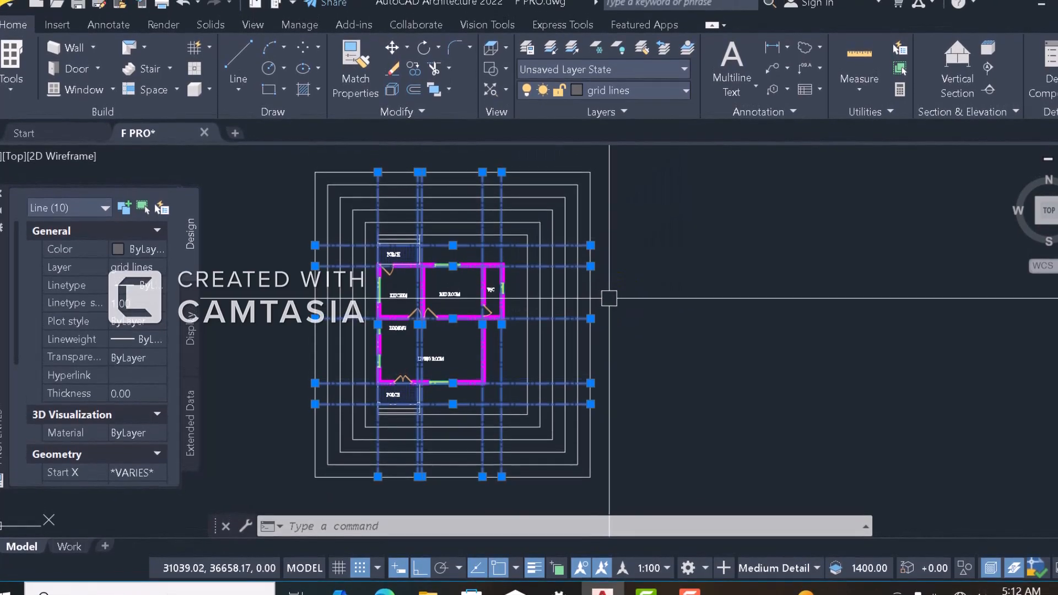
Examine how the grid lines run across the floor plan and where they meet the walls
scroll(609, 287, "down", 8)
scroll(633, 292, "up", 8)
scroll(633, 304, "up", 5)
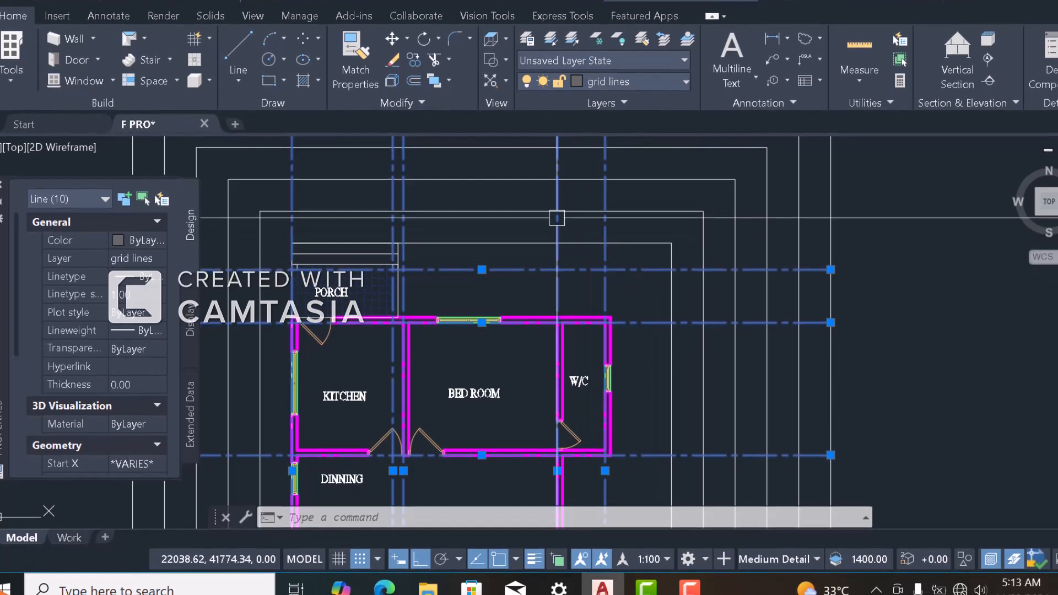
scroll(606, 297, "down", 5)
scroll(576, 301, "up", 5)
scroll(551, 237, "down", 6)
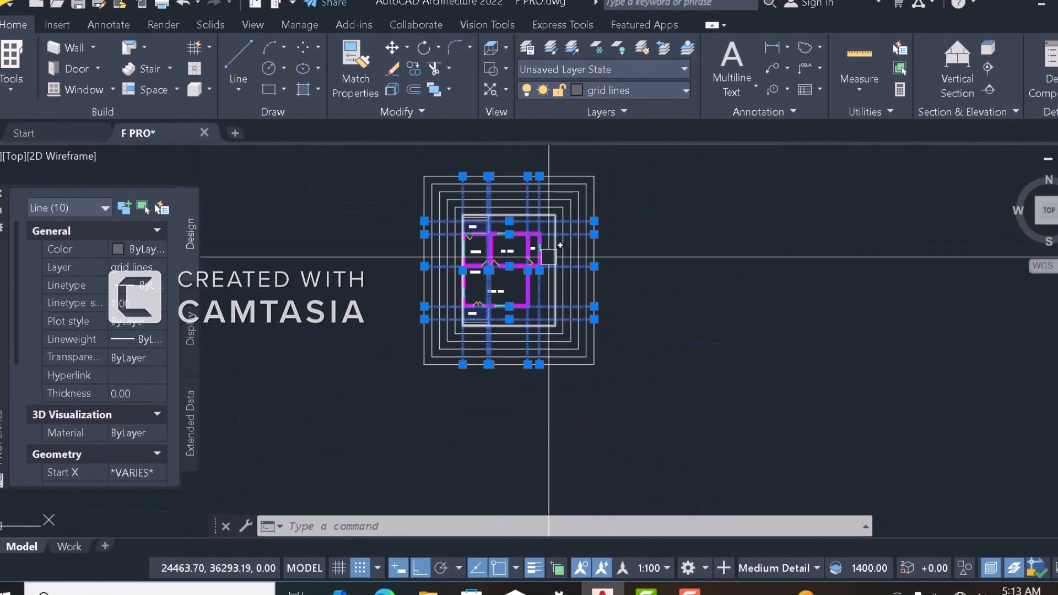
scroll(567, 245, "up", 10)
scroll(566, 253, "down", 8)
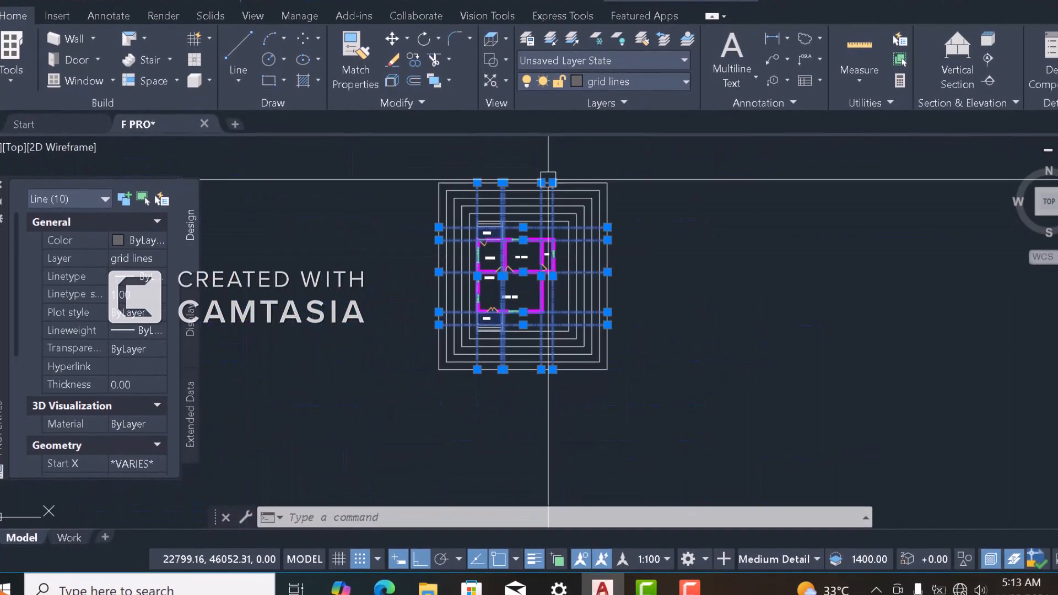
Select the five vertical grid lines with a crossing window between two rectangles and move them 75 to the right, onto the wall centrelines
scroll(563, 215, "up", 8)
left_click(563, 212)
key("Escape")
left_click(577, 187)
scroll(577, 188, "down", 6)
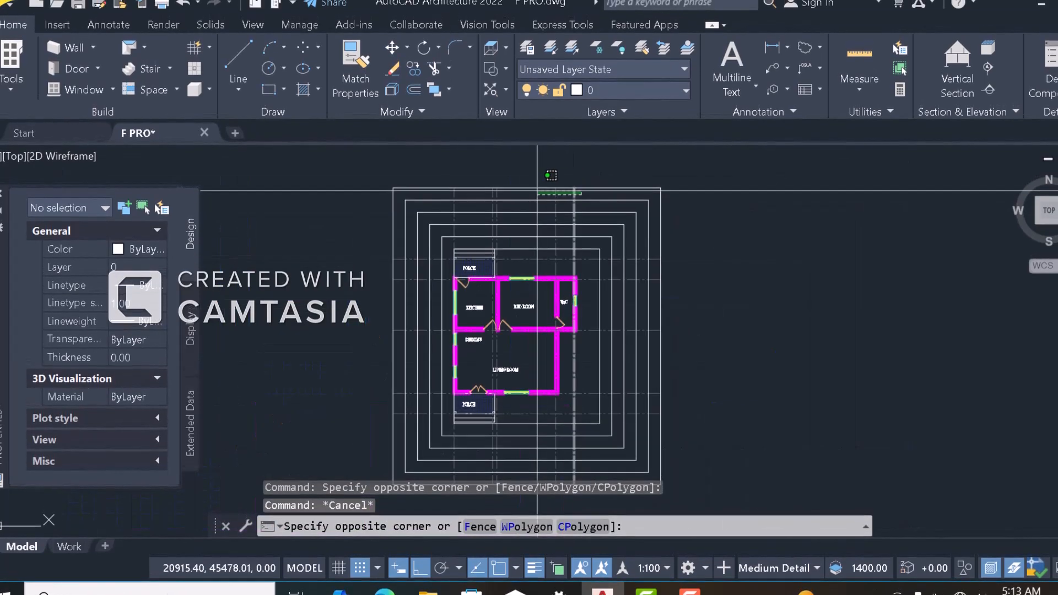
scroll(516, 185, "up", 4)
left_click(354, 187)
scroll(373, 212, "down", 4)
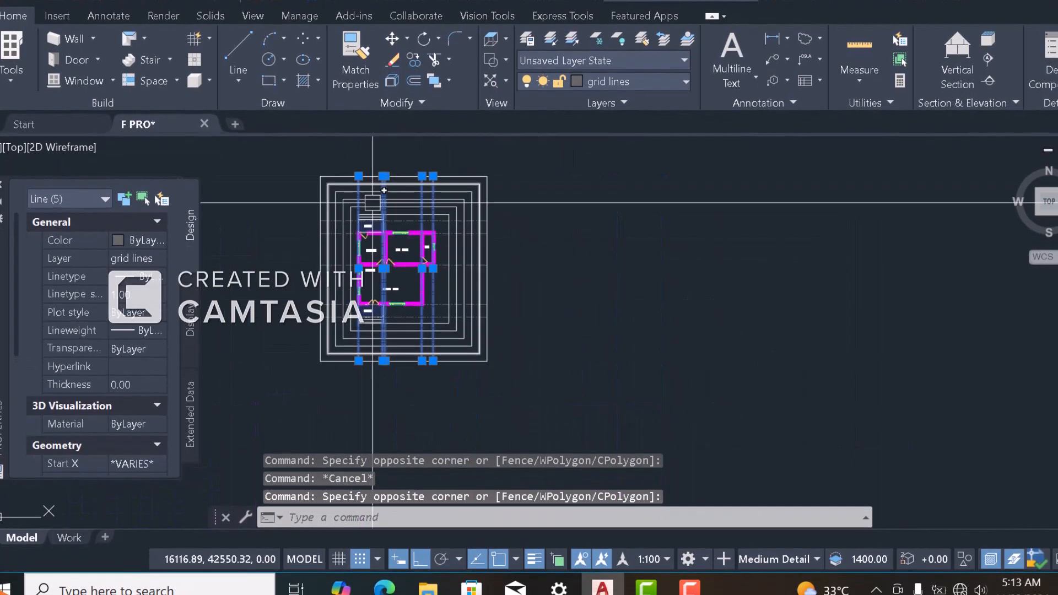
scroll(622, 229, "down", 4)
key("Escape")
type("m")
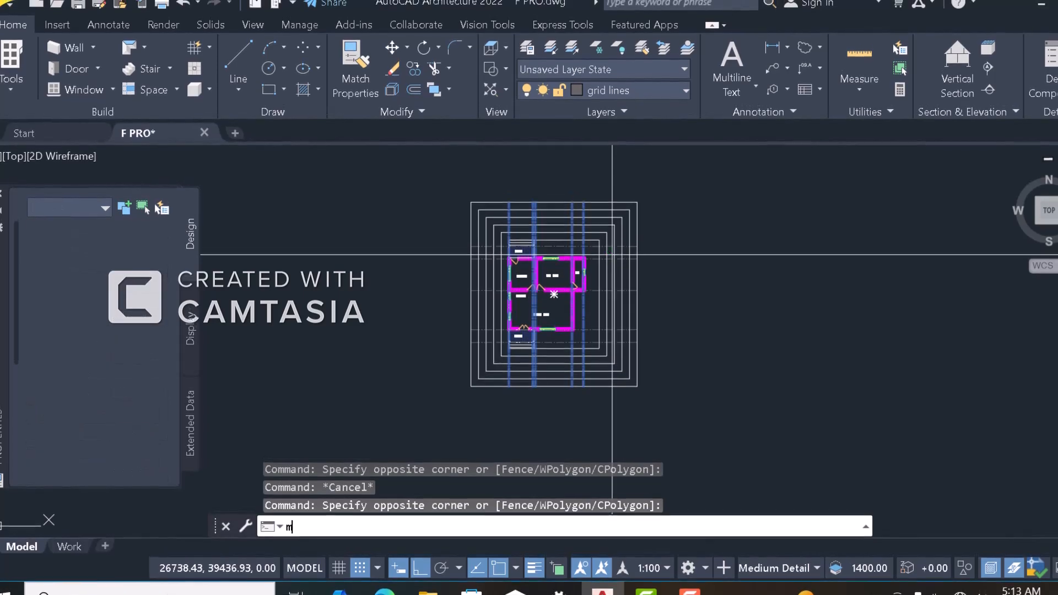
scroll(636, 287, "up", 3)
left_click(693, 276)
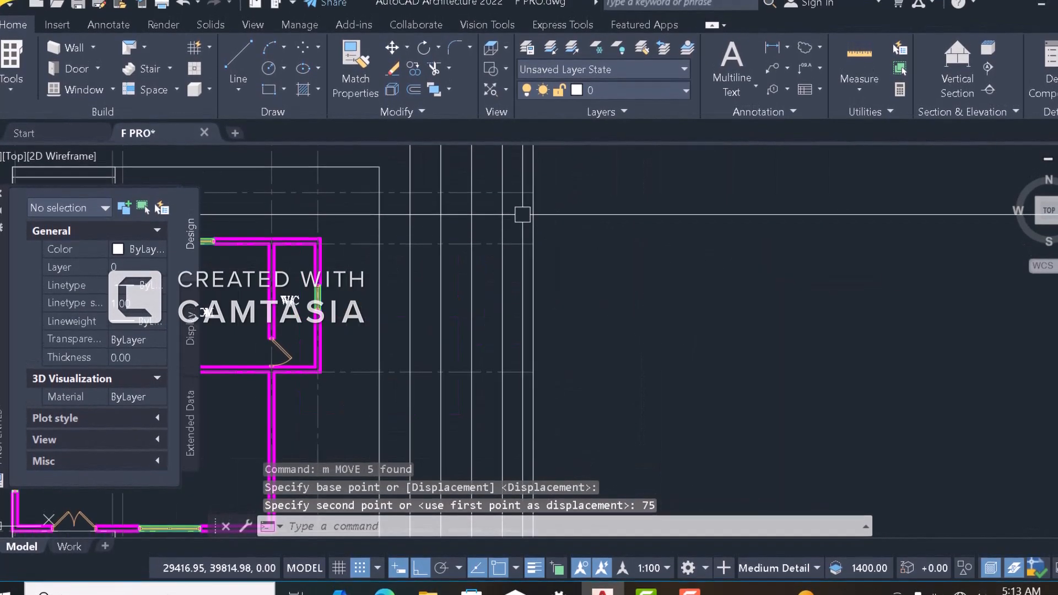
Select the five horizontal grid lines with a crossing window between rectangles beside the plan and move them 75 straight up, onto the wall centrelines
scroll(519, 199, "down", 10)
scroll(514, 218, "up", 6)
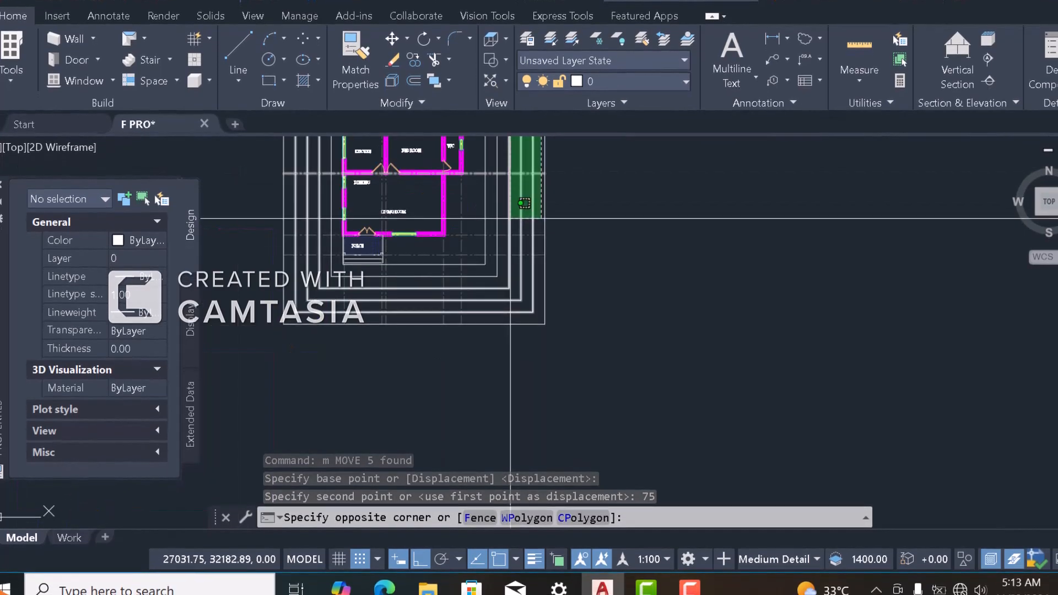
left_click(539, 238)
scroll(582, 276, "up", 2)
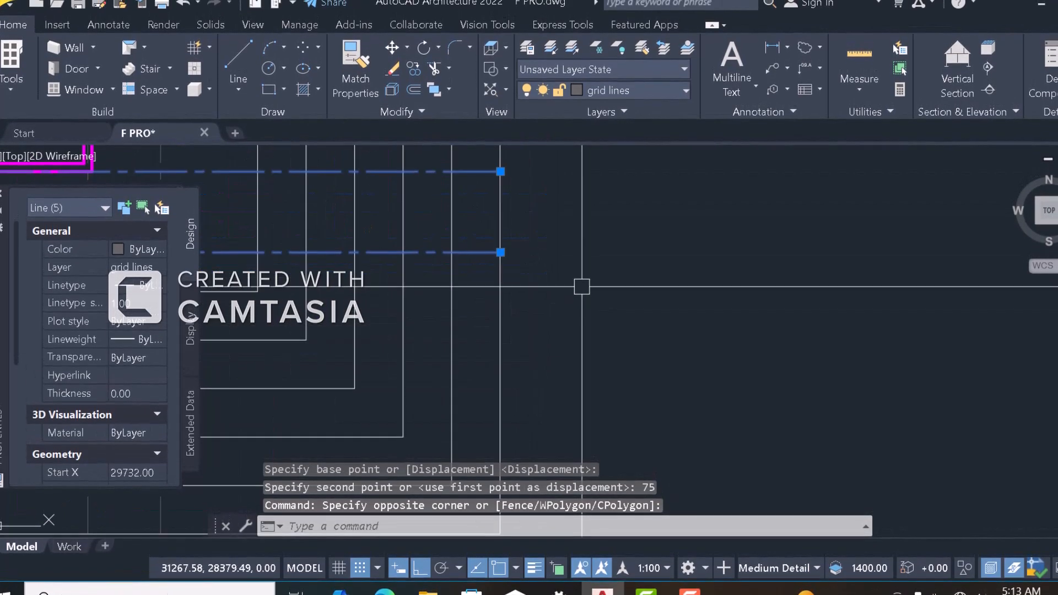
scroll(578, 312, "down", 2)
left_click(576, 313)
scroll(576, 313, "down", 6)
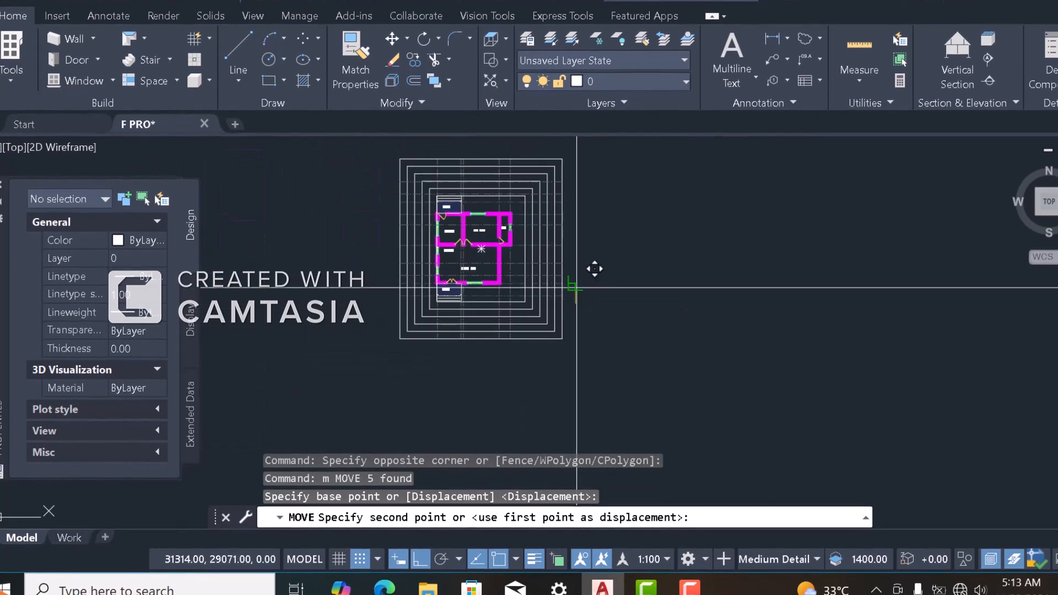
scroll(579, 251, "up", 2)
type("75")
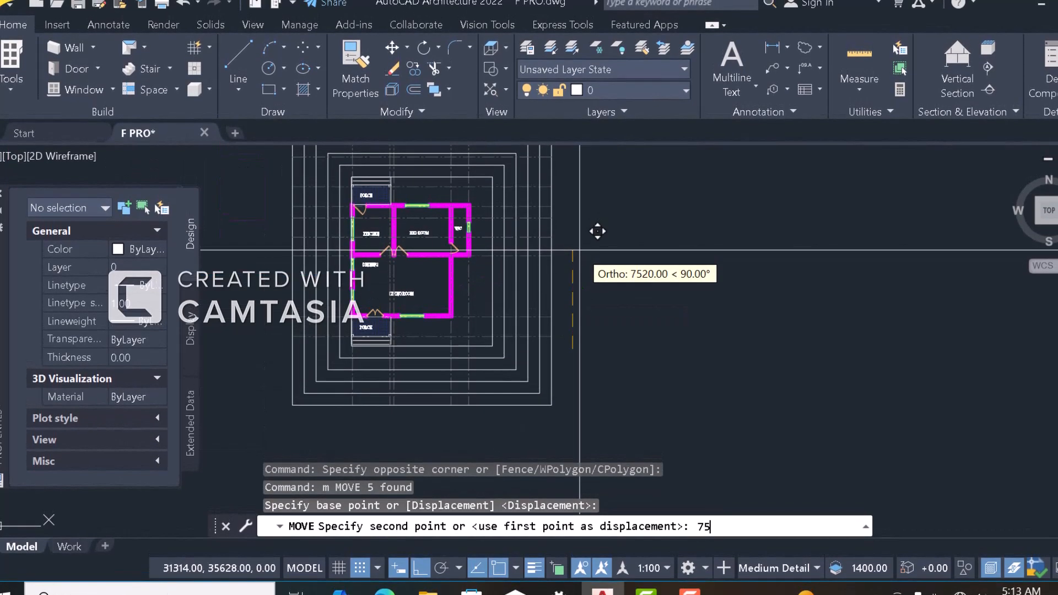
Check the position of the moved grid lines relative to the walls and surrounding rectangles
scroll(579, 251, "down", 5)
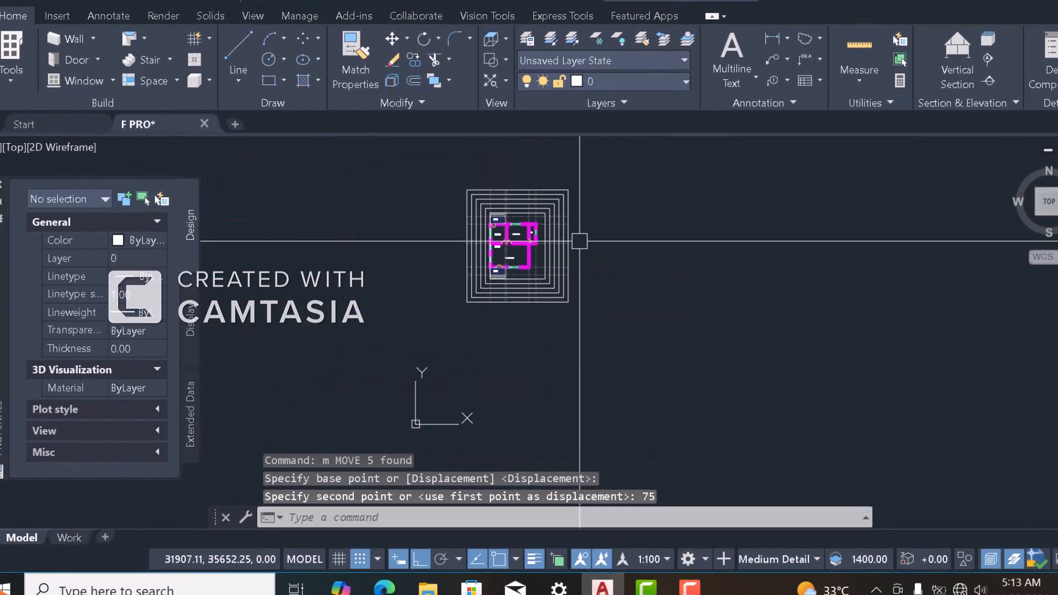
scroll(567, 236, "up", 4)
scroll(535, 256, "down", 2)
scroll(545, 237, "up", 2)
scroll(530, 199, "down", 4)
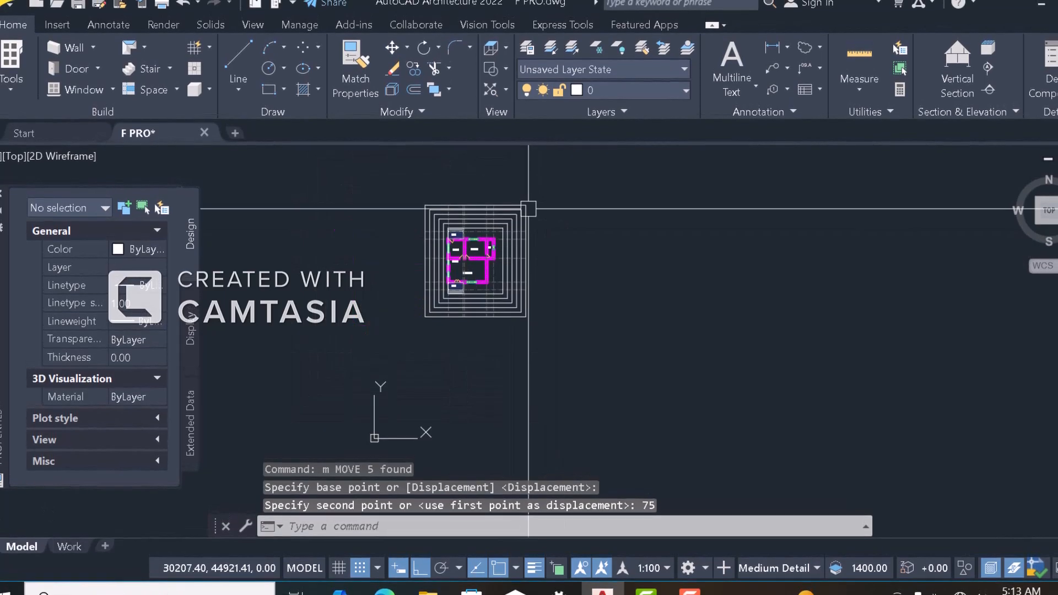
scroll(542, 206, "up", 5)
scroll(455, 221, "down", 2)
scroll(455, 276, "up", 2)
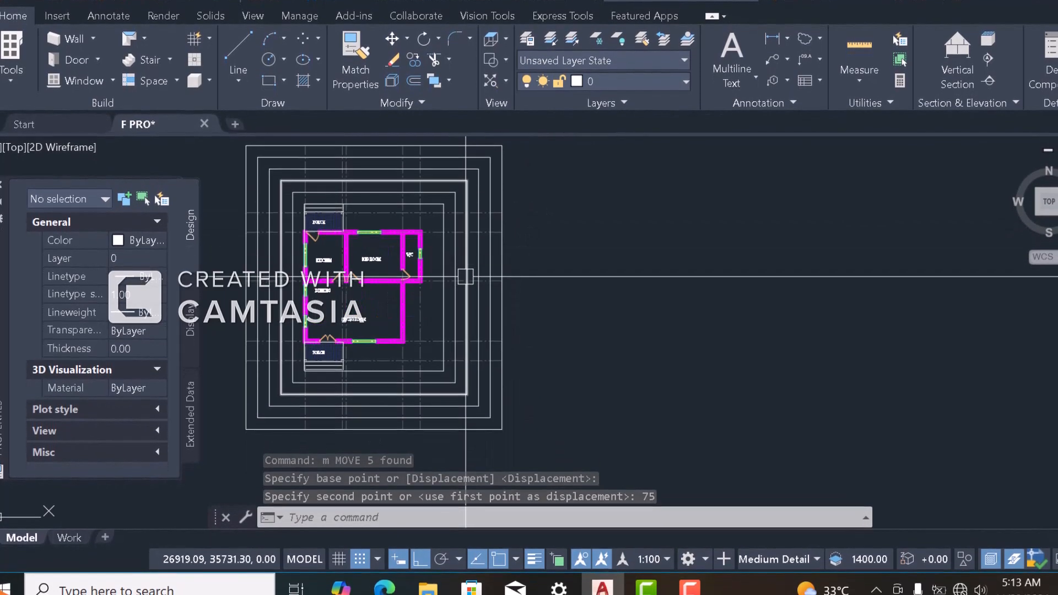
scroll(442, 239, "down", 2)
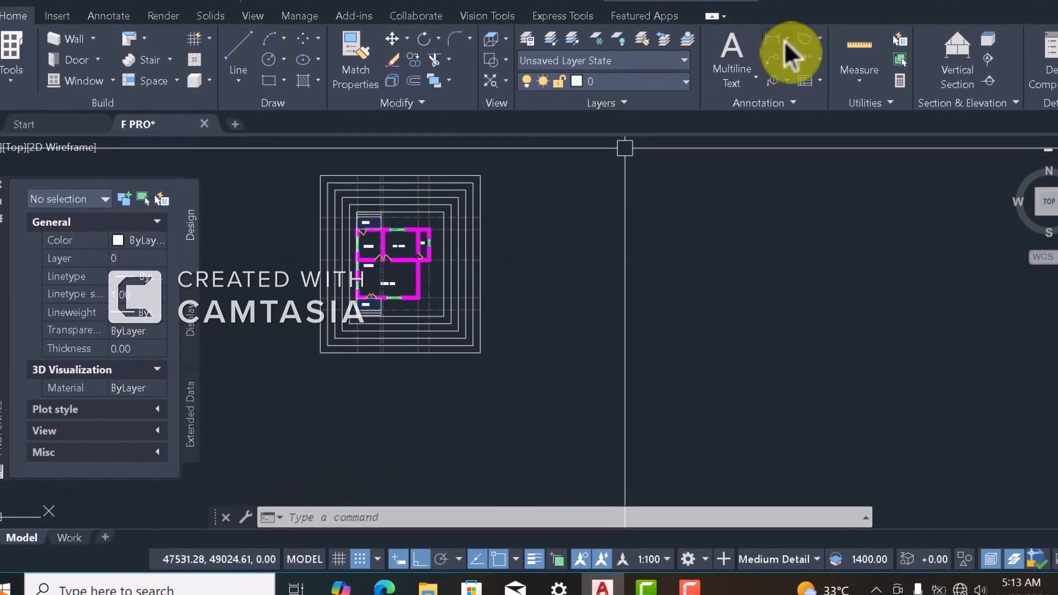
left_click(786, 38)
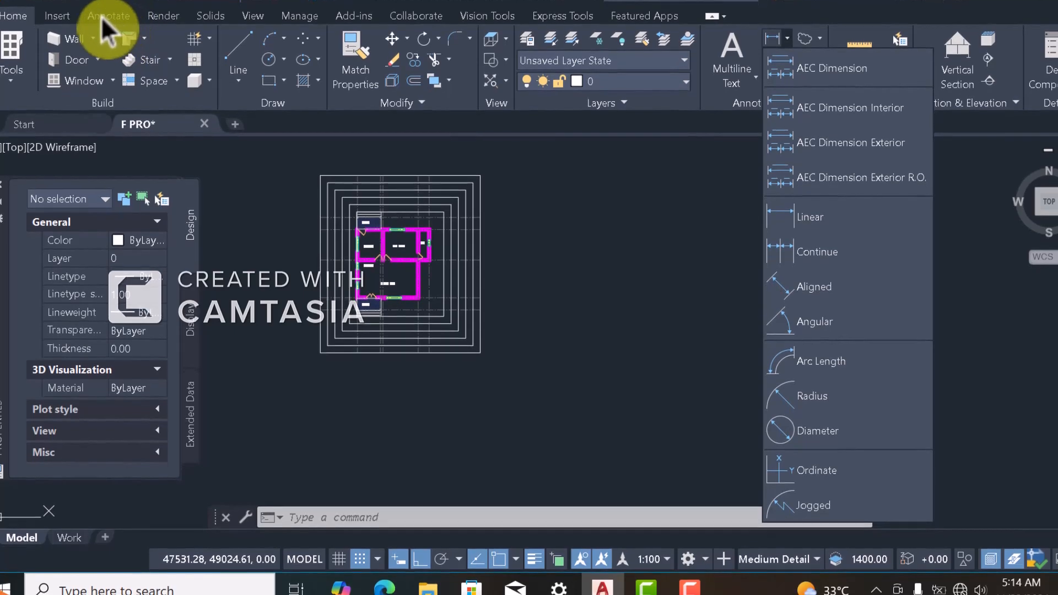
left_click(108, 25)
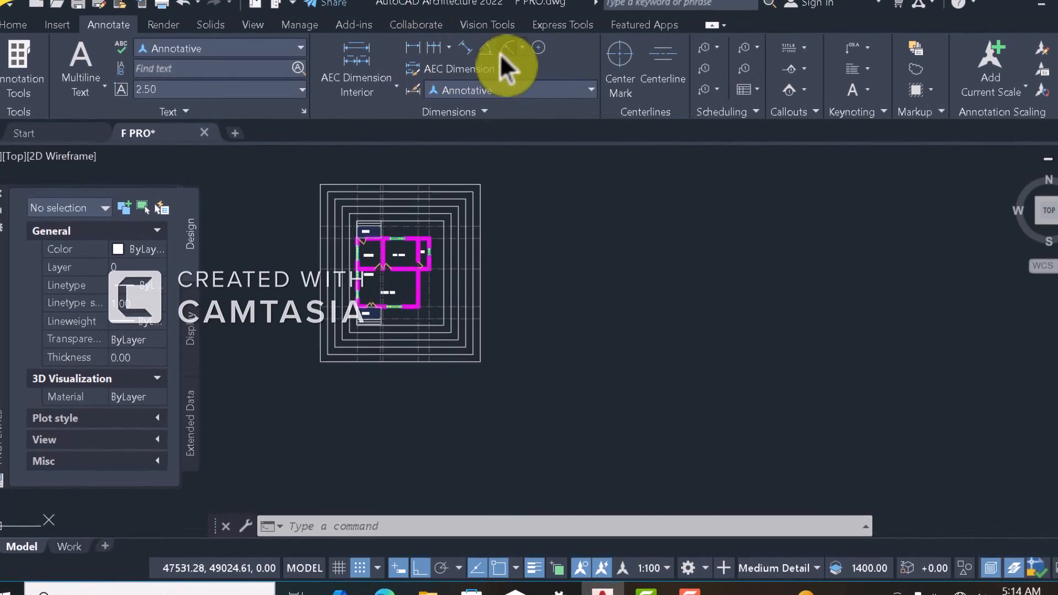
left_click(13, 26)
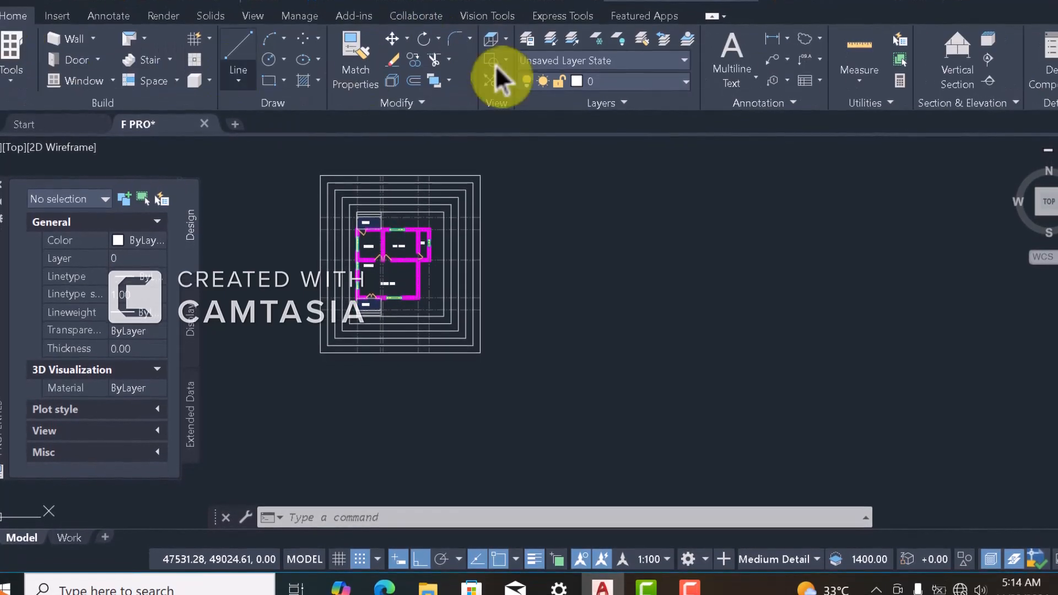
left_click(789, 36)
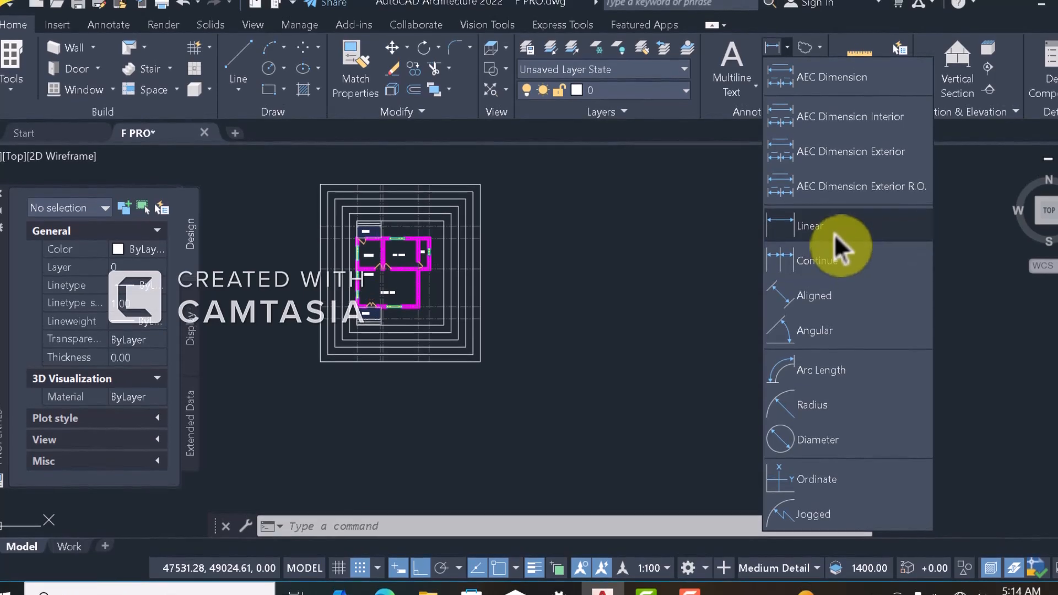
left_click(835, 224)
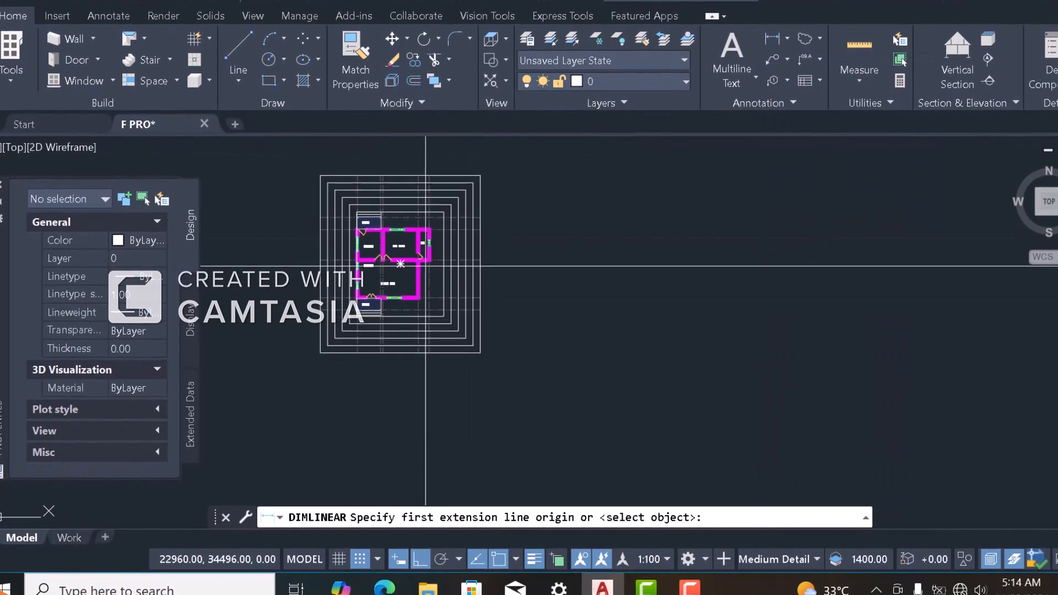
scroll(484, 247, "up", 7)
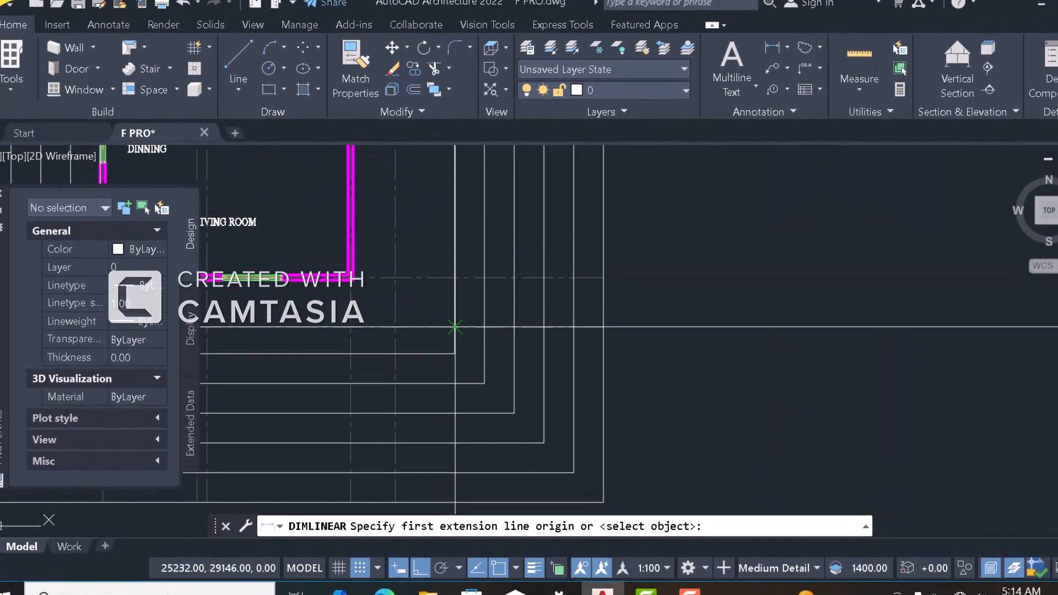
left_click(456, 317)
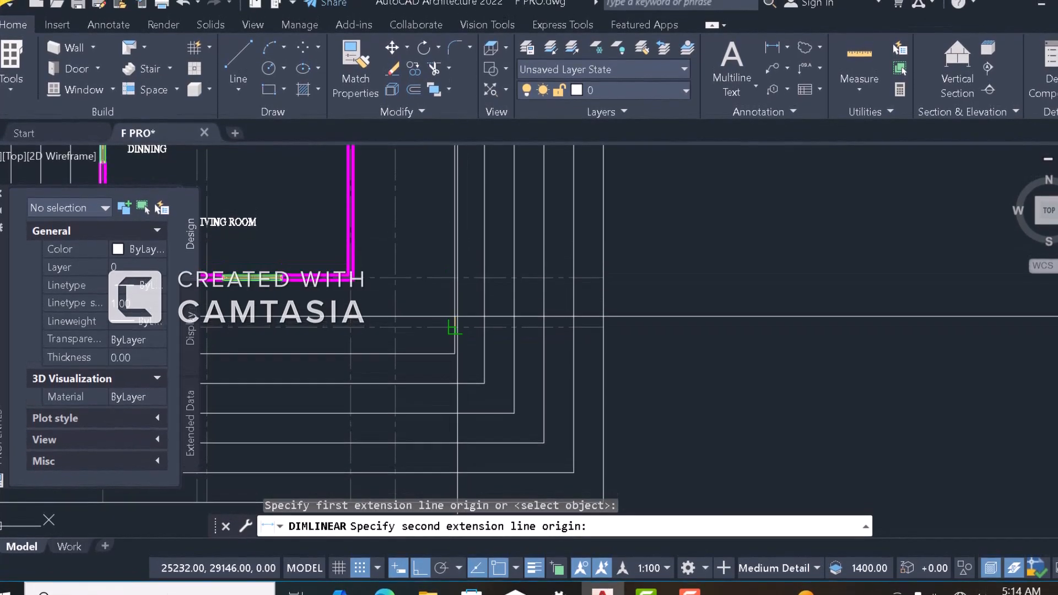
scroll(469, 307, "down", 6)
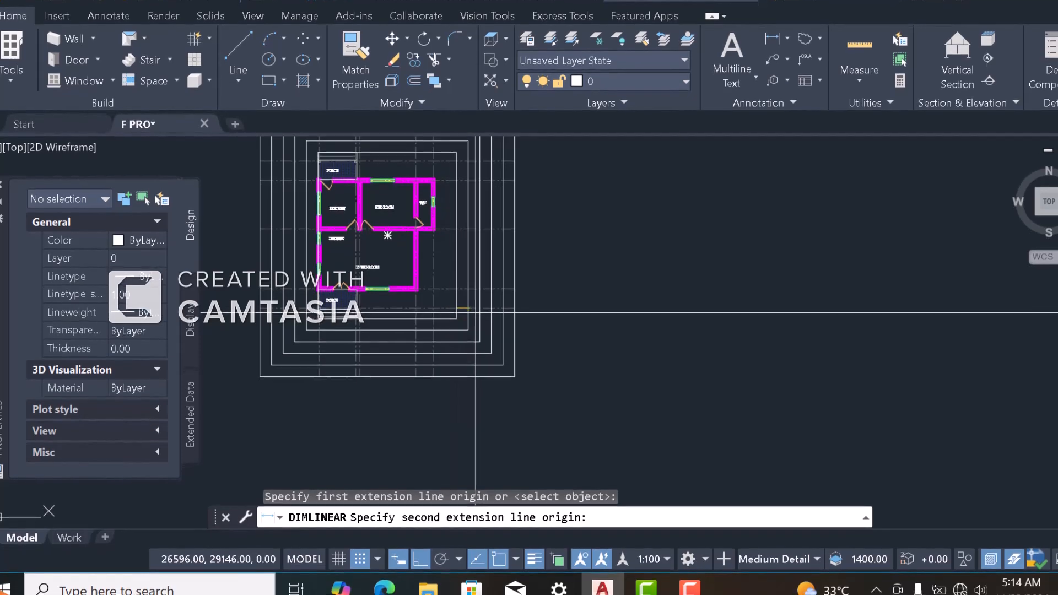
scroll(468, 317, "up", 3)
key("Escape")
Add a vertical linear dimension between the two lowest horizontal grid lines, placing its dimension line on the second rectangle out from the plan
key("Return")
scroll(469, 306, "up", 2)
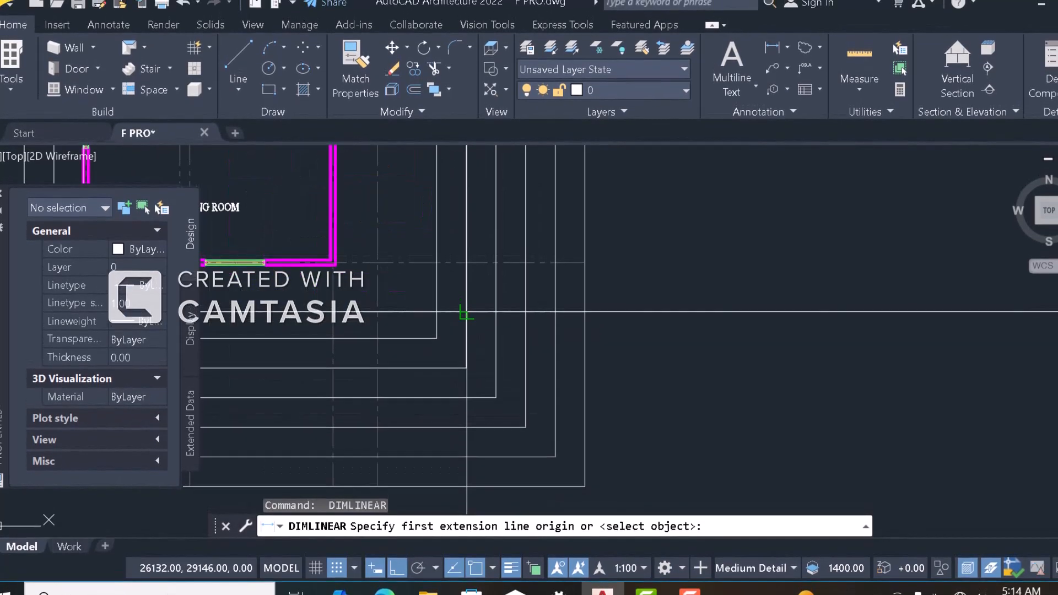
left_click(467, 302)
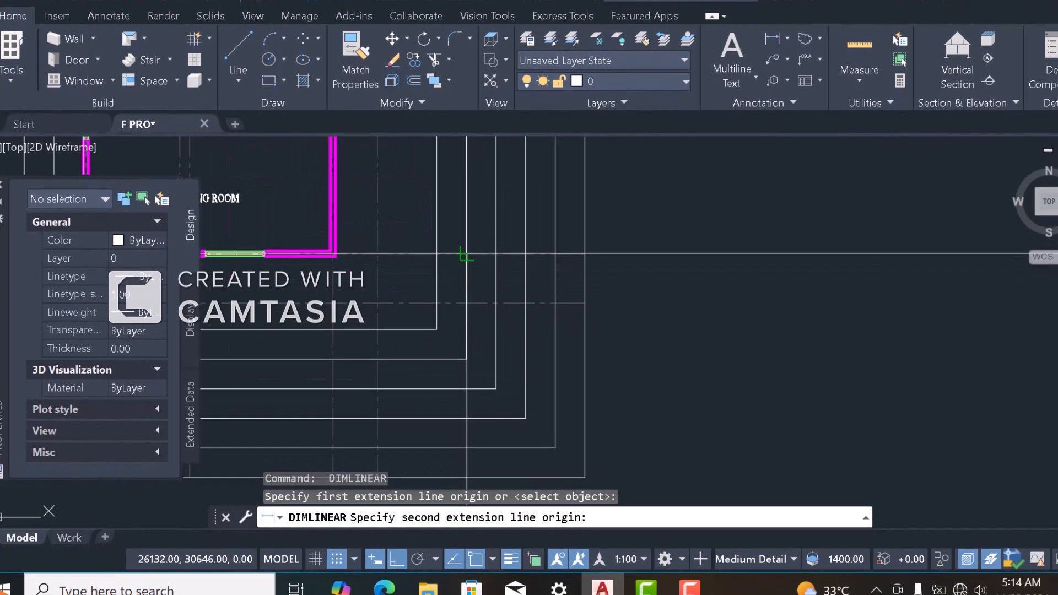
left_click(467, 253)
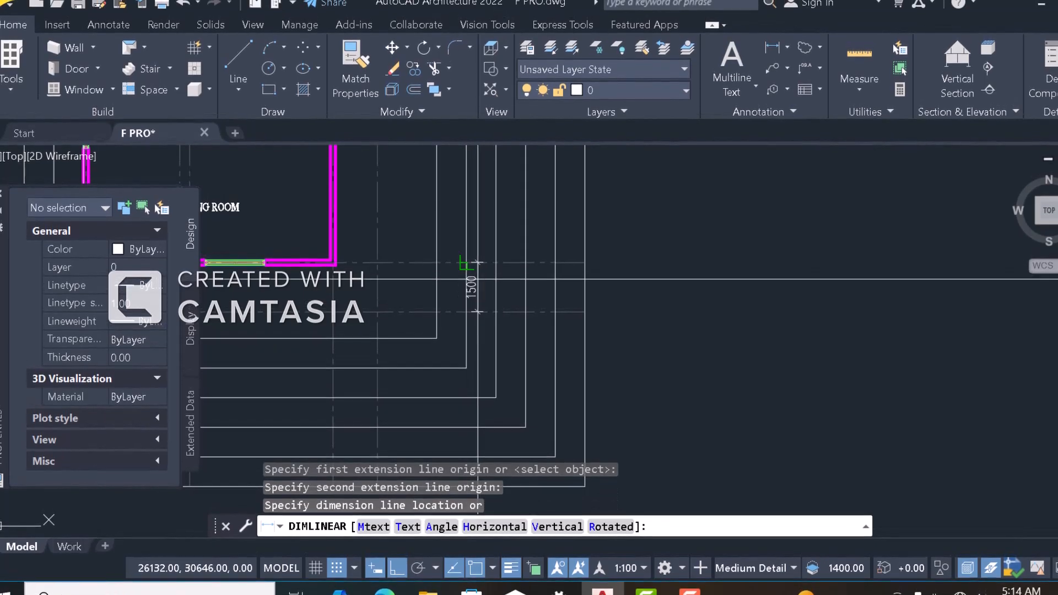
scroll(466, 259, "up", 2)
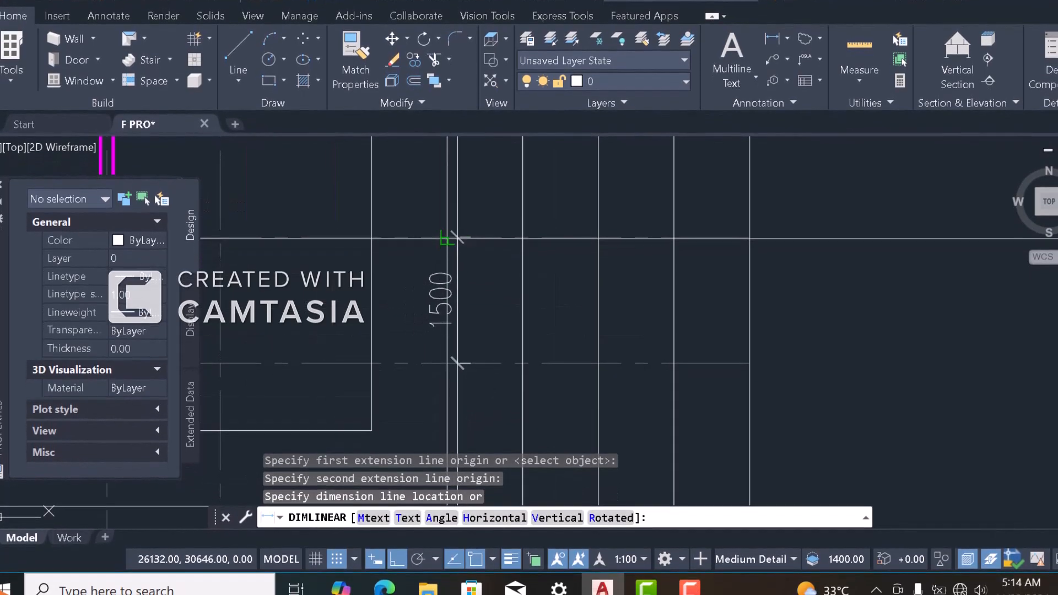
left_click(447, 237)
Examine the new dimension's text size and its placement against the grid lines and rectangle
scroll(485, 243, "down", 3)
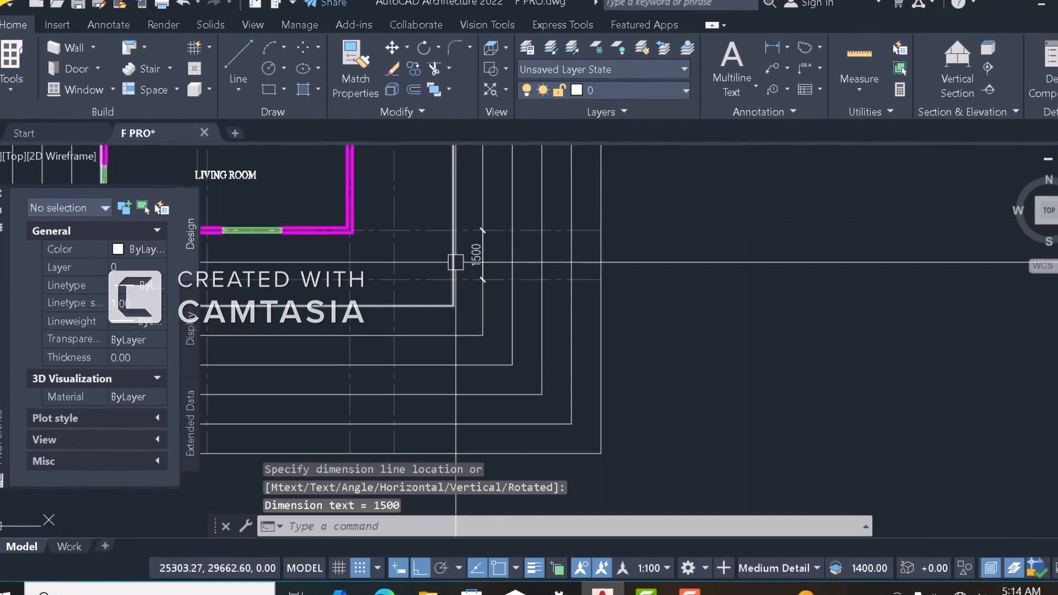
scroll(524, 238, "up", 3)
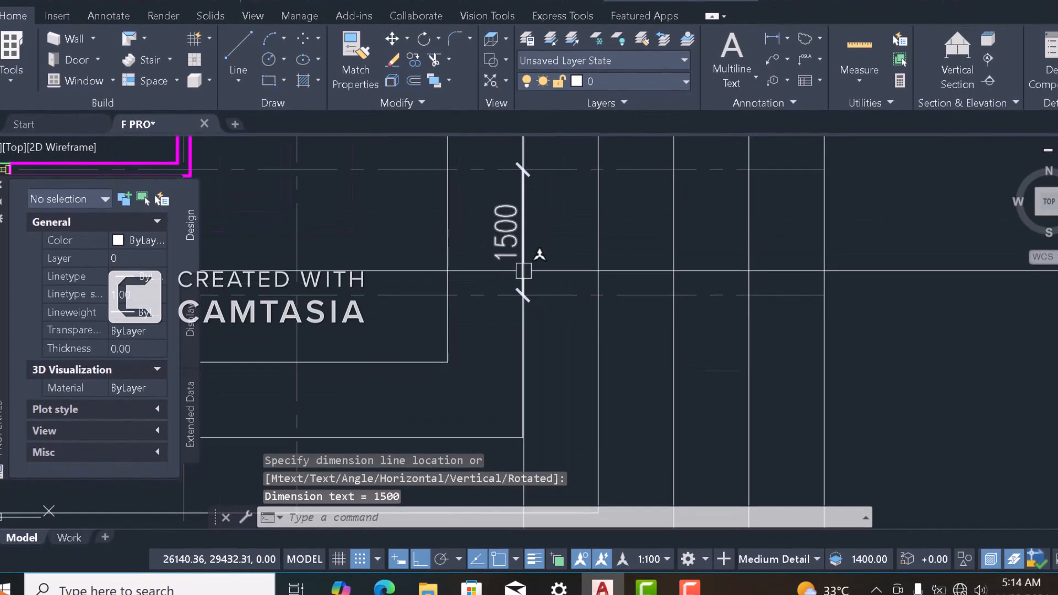
scroll(529, 260, "down", 3)
scroll(546, 276, "up", 3)
scroll(543, 268, "down", 3)
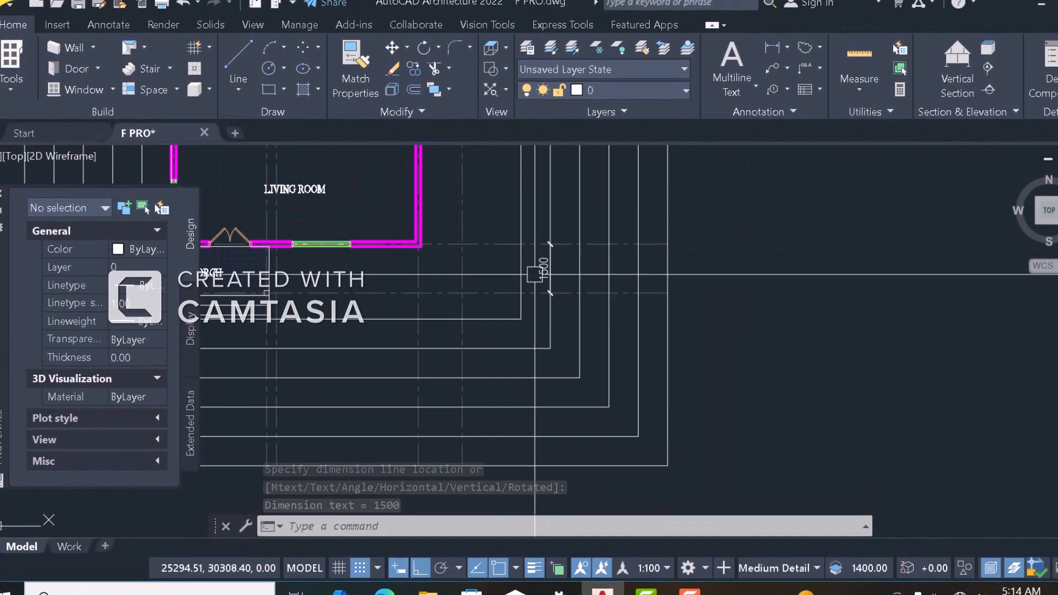
scroll(563, 268, "up", 3)
scroll(509, 243, "down", 4)
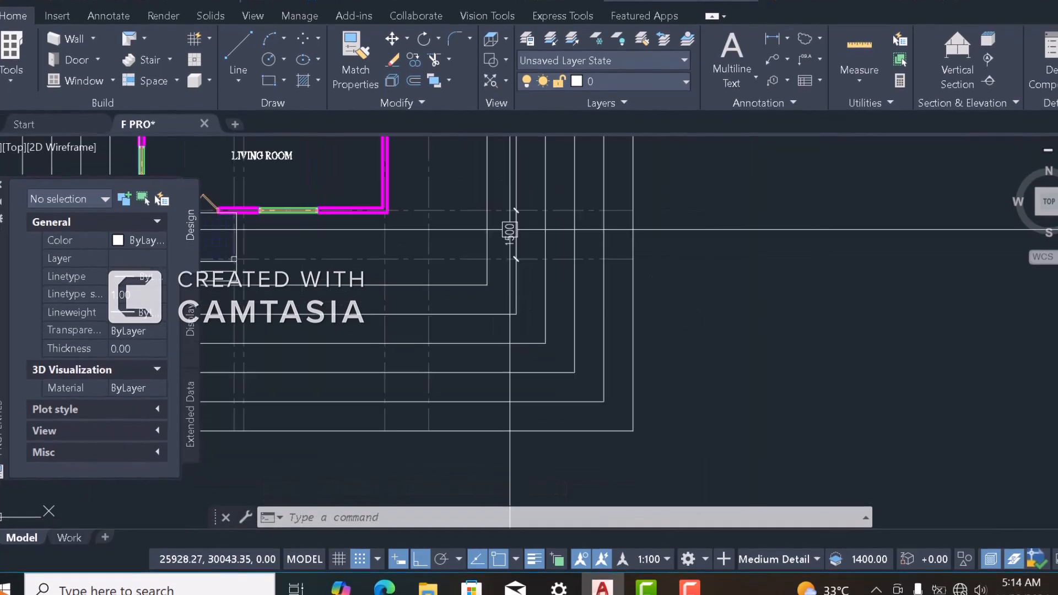
Modify the Annotative dimension style so that both its dimension lines and its extension lines are red
type("d")
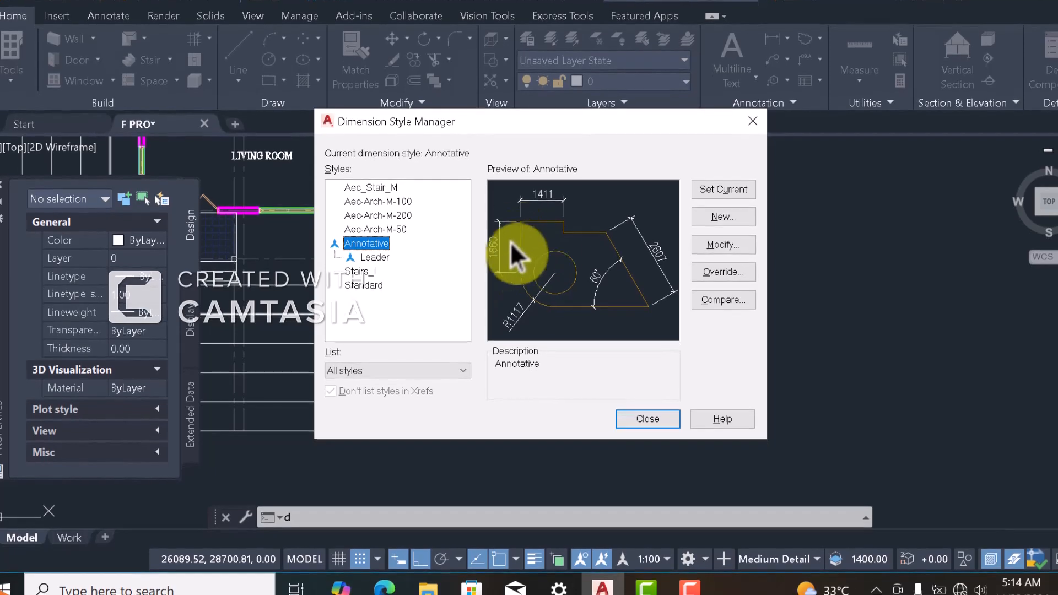
left_click_drag(564, 120, 542, 47)
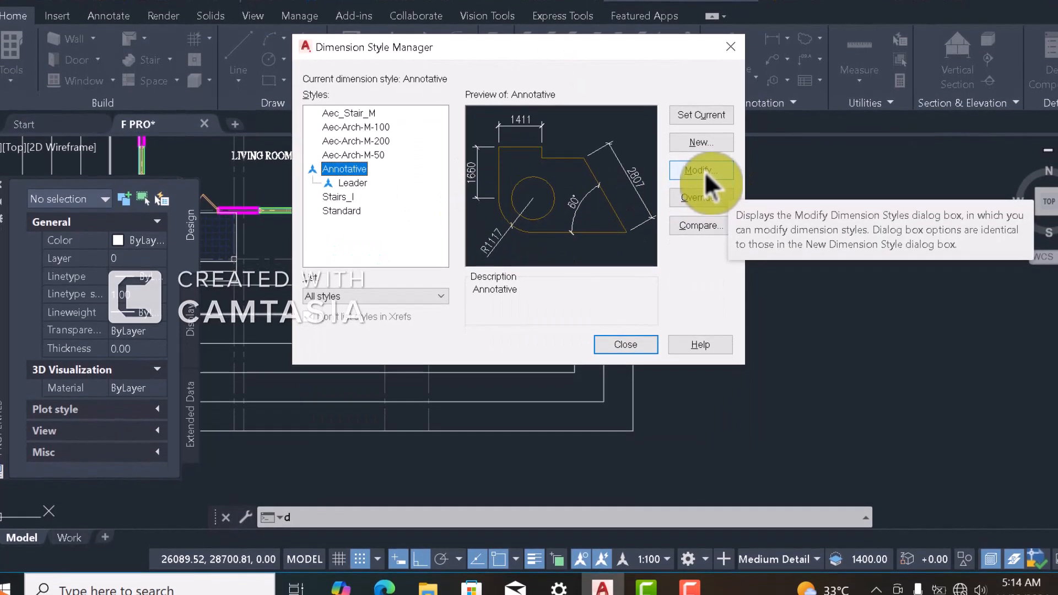
left_click(696, 173)
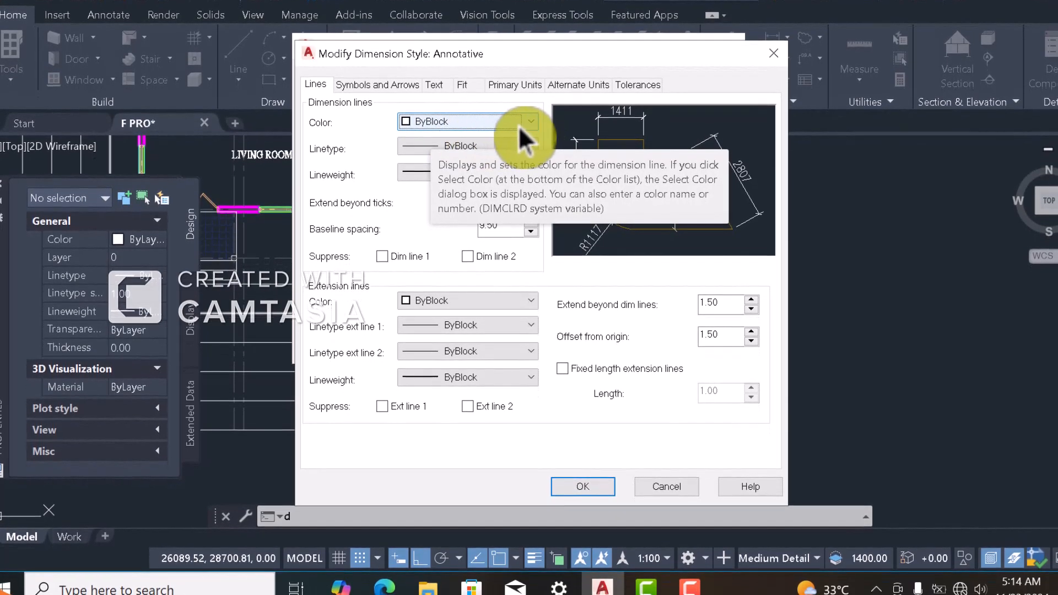
left_click(528, 122)
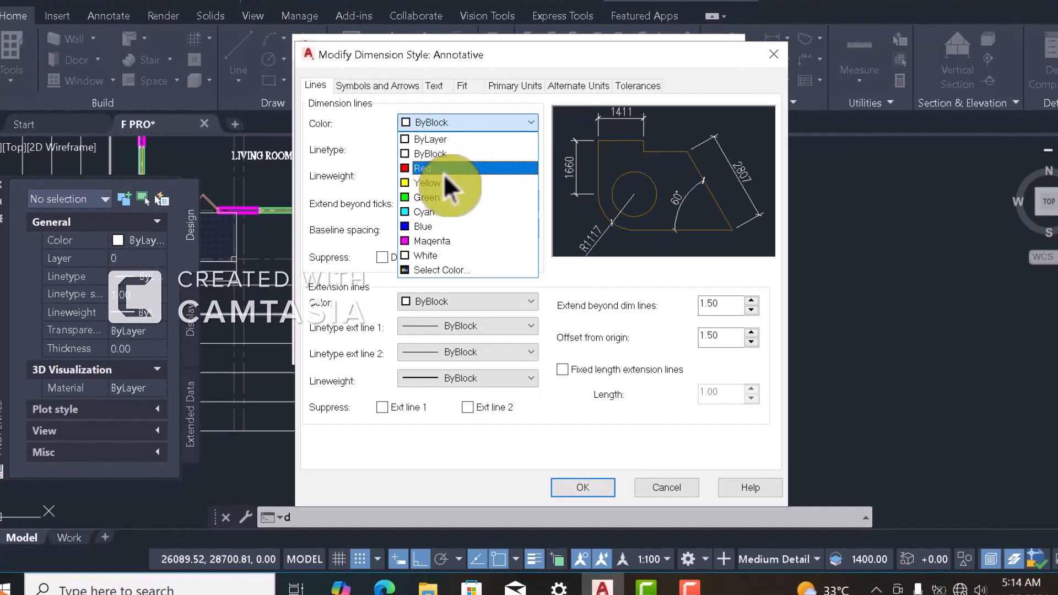
left_click(450, 167)
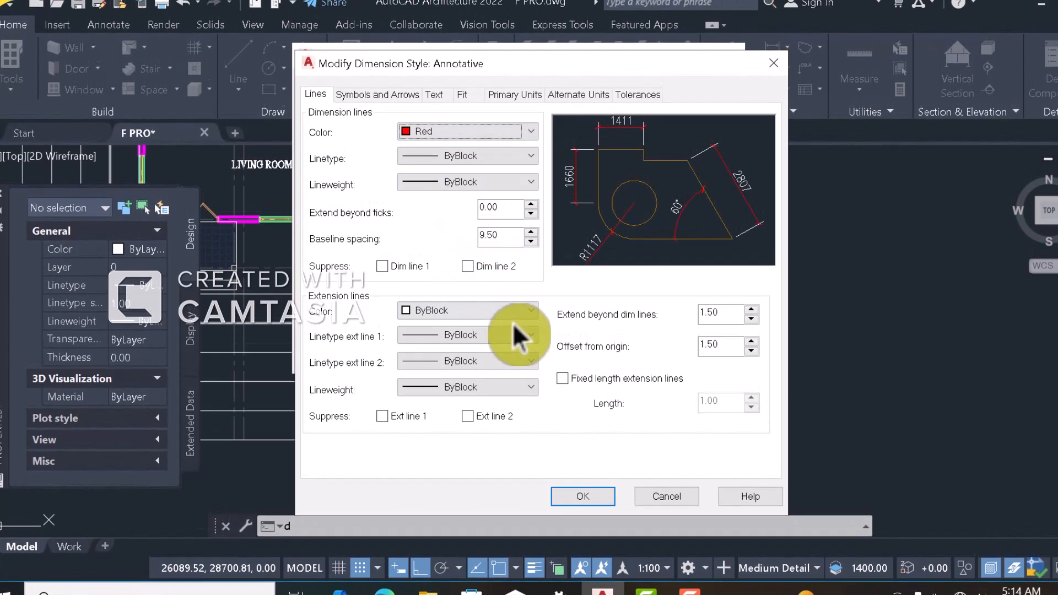
left_click(526, 312)
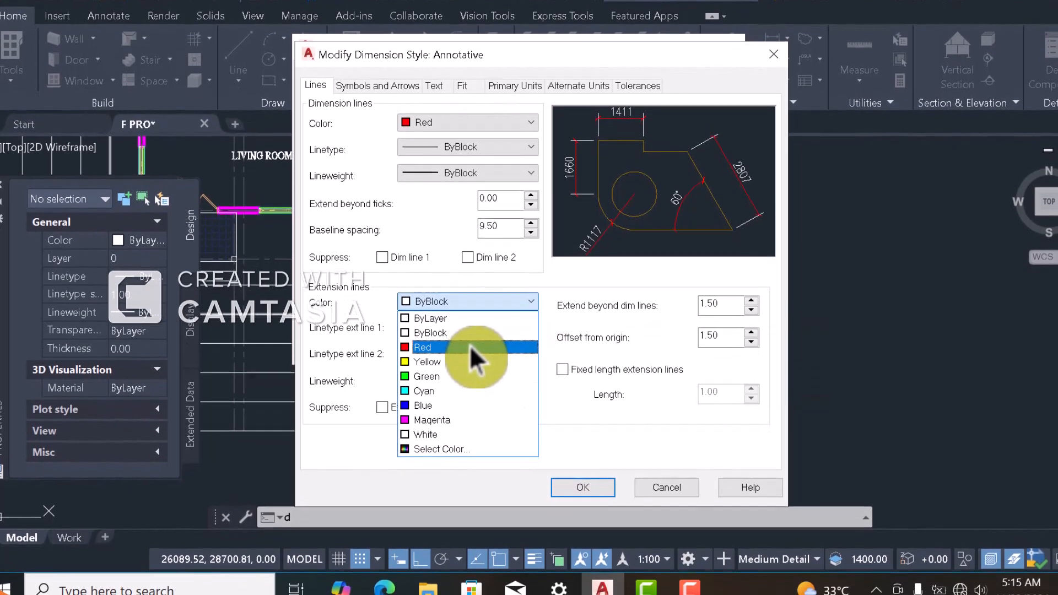
left_click(451, 345)
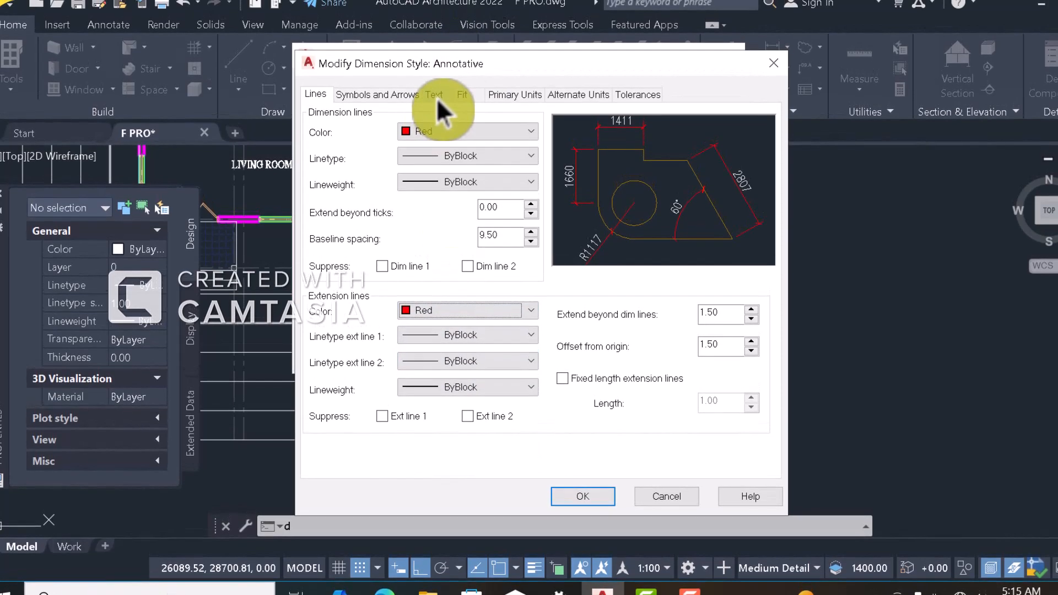
Change the font of the Arch-Dim text style used by the dimension text to Romantic and apply it
left_click(435, 96)
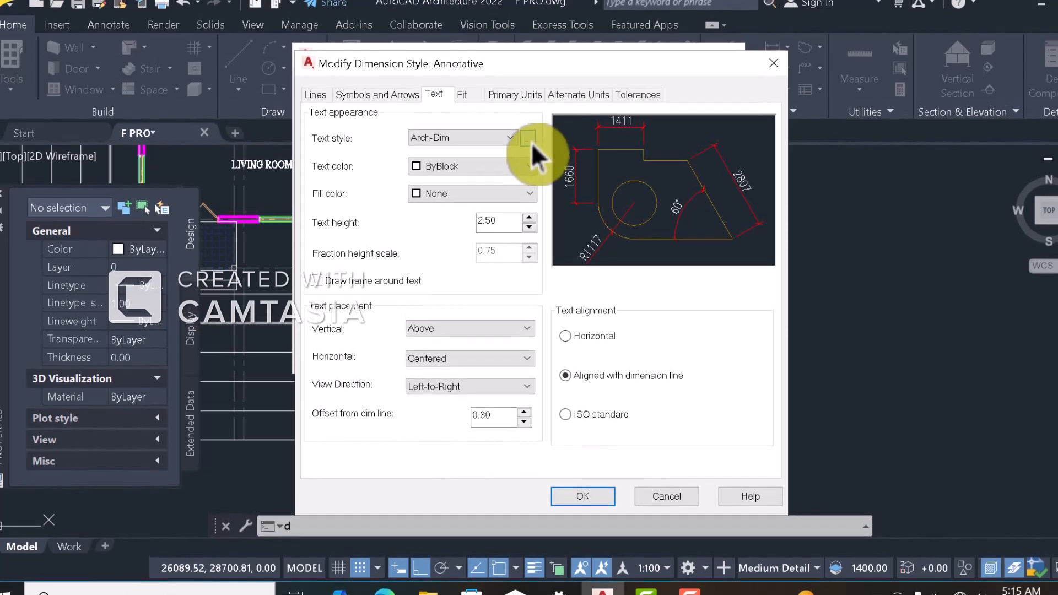
left_click(528, 139)
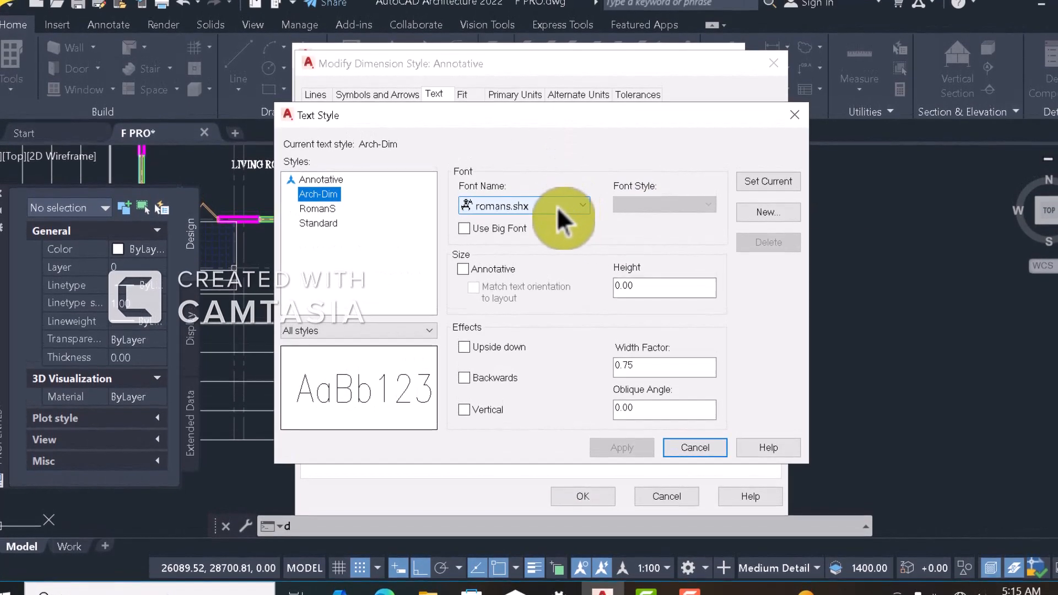
left_click(570, 209)
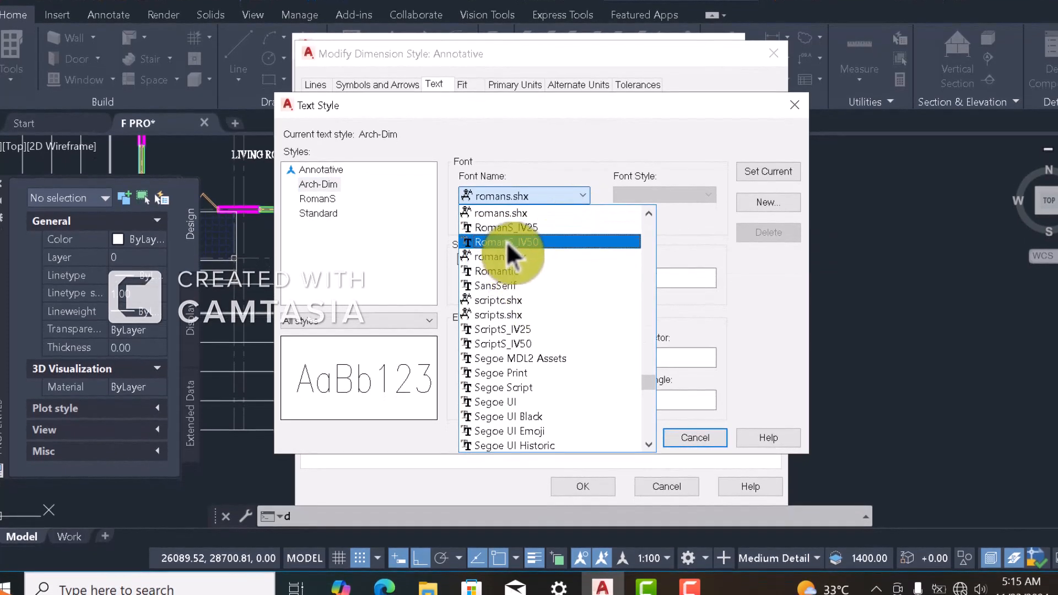
left_click(521, 272)
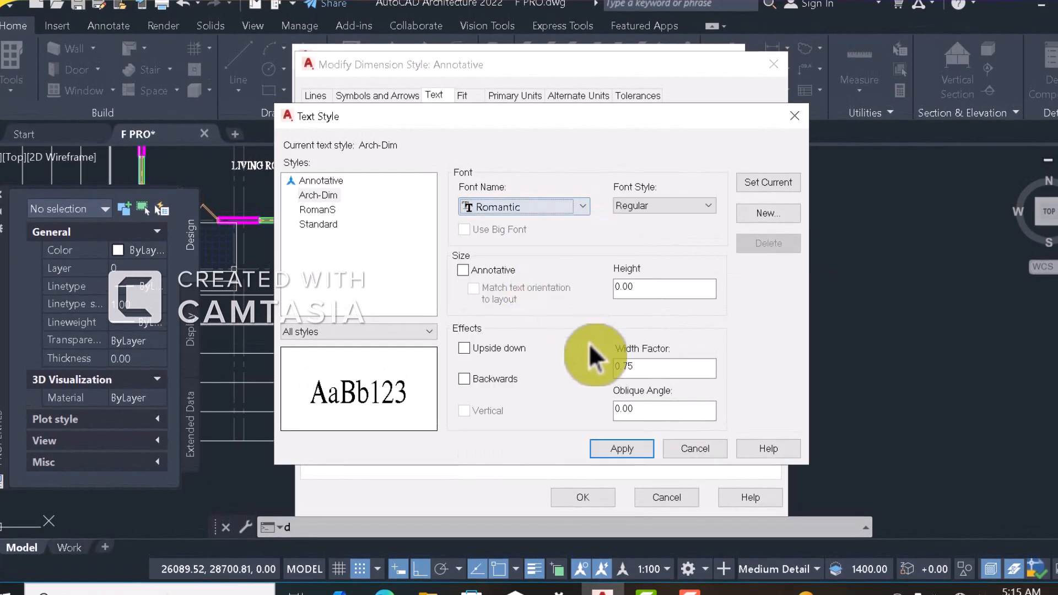
left_click(622, 448)
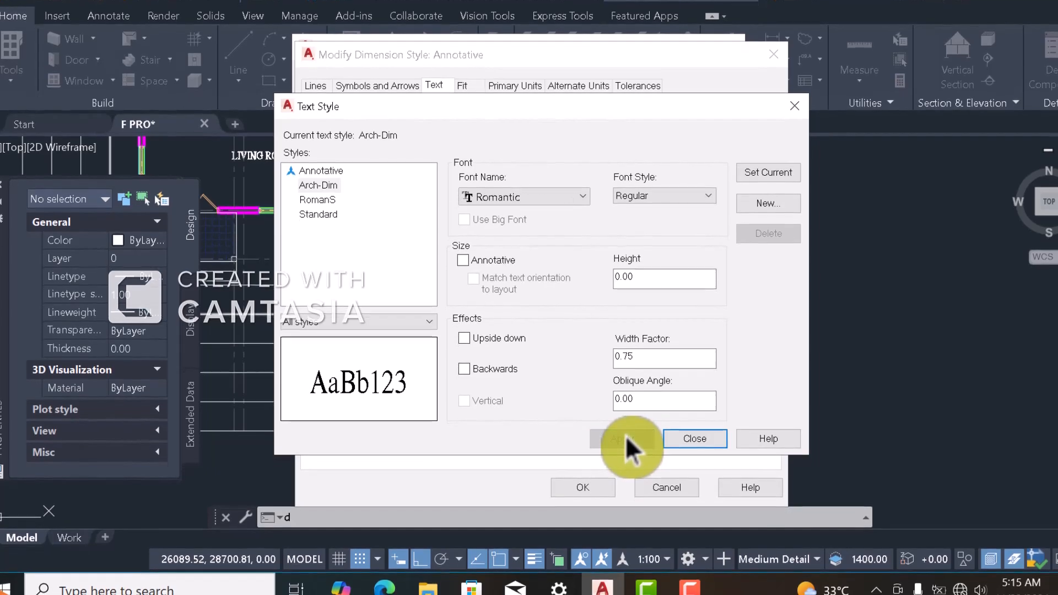
left_click(693, 438)
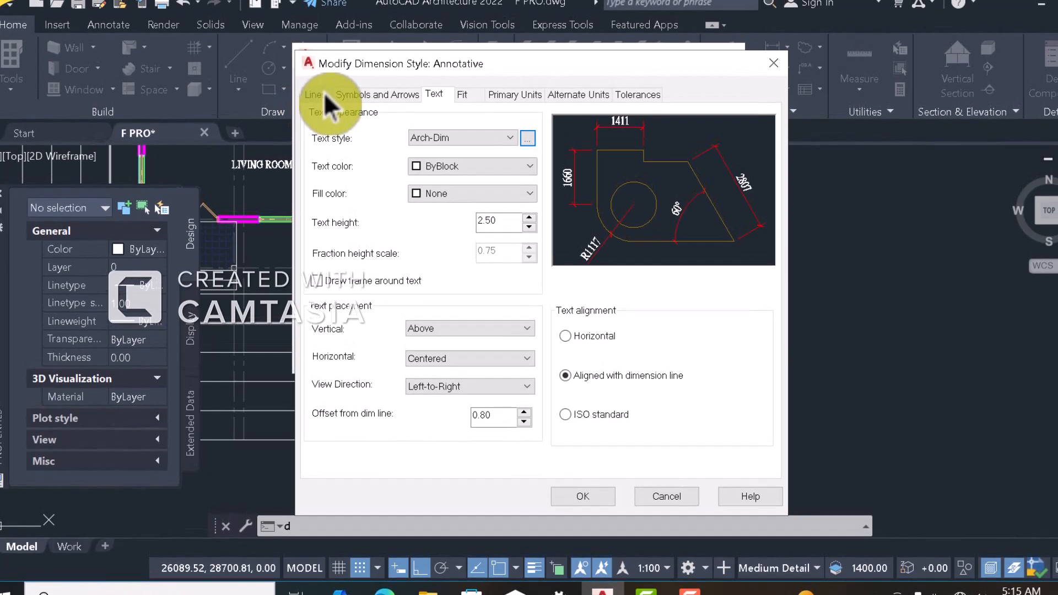
Raise the extension lines' offset from origin to 5.95 in the Annotative dimension style
left_click(321, 97)
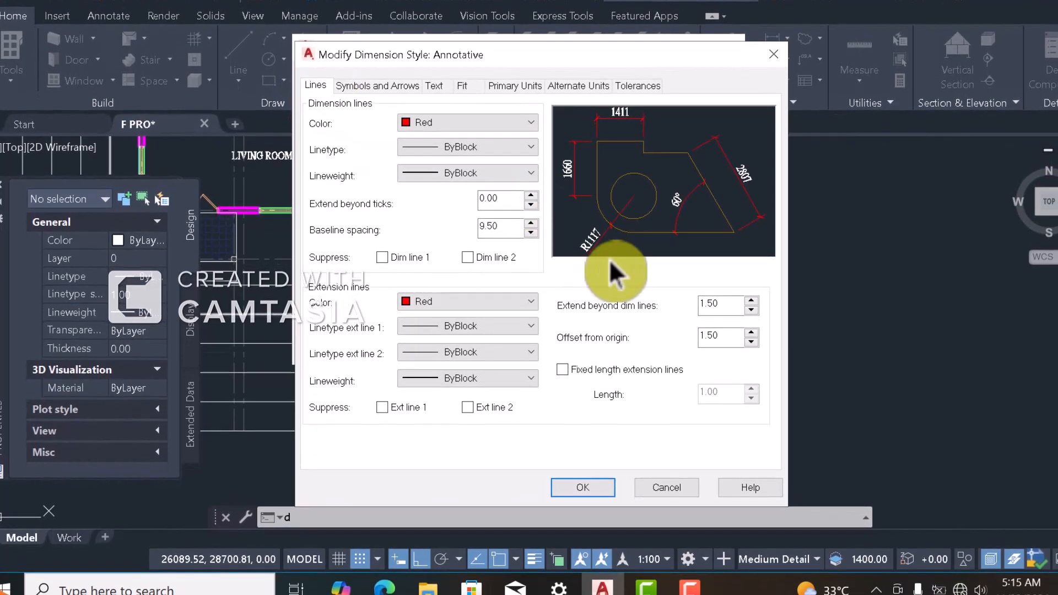
left_click_drag(663, 56, 663, 26)
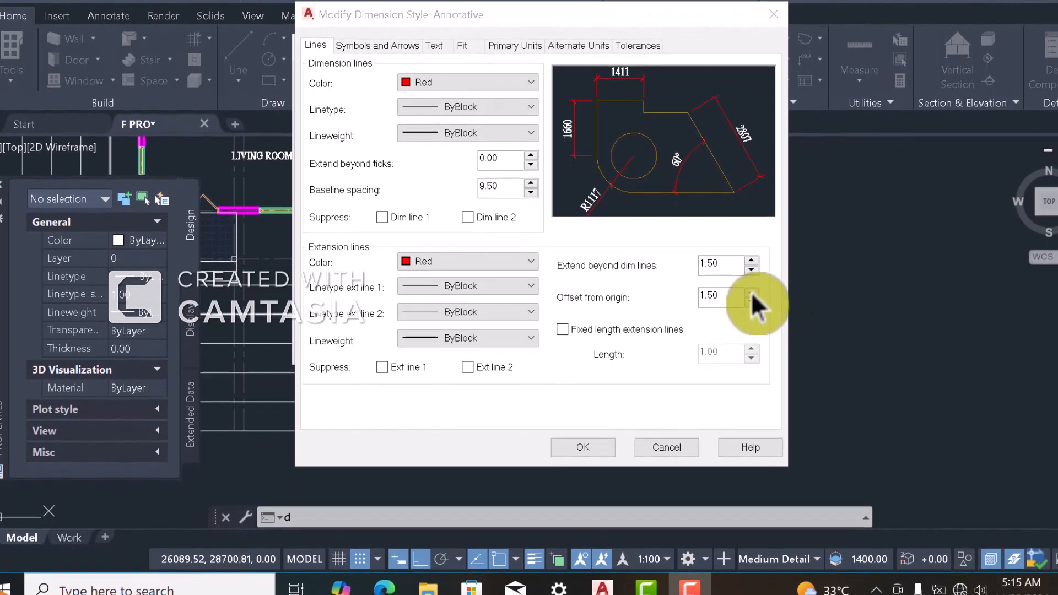
left_click(750, 302)
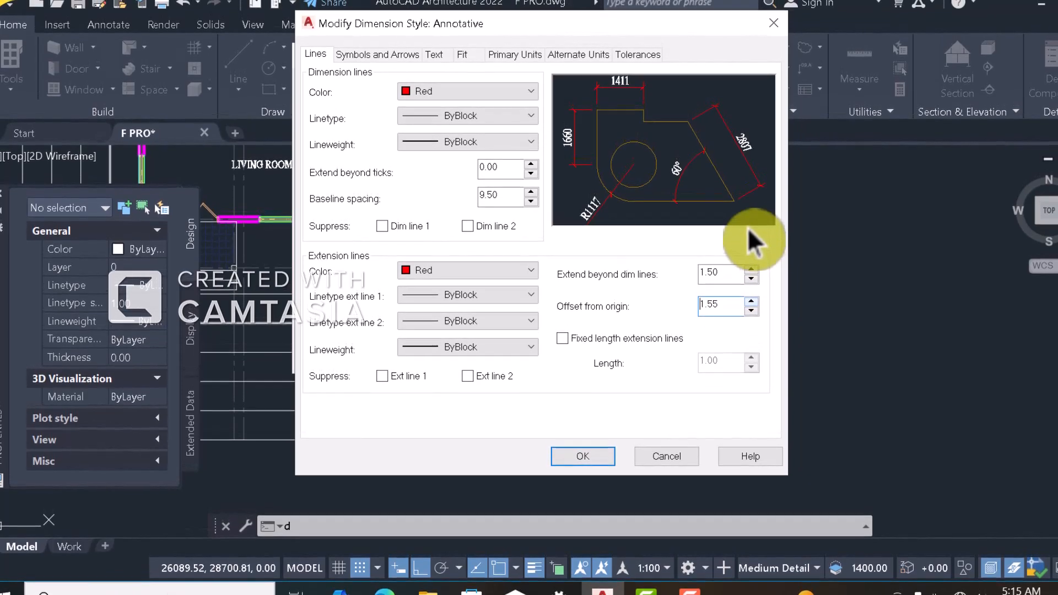
left_click(756, 292)
left_click(752, 301)
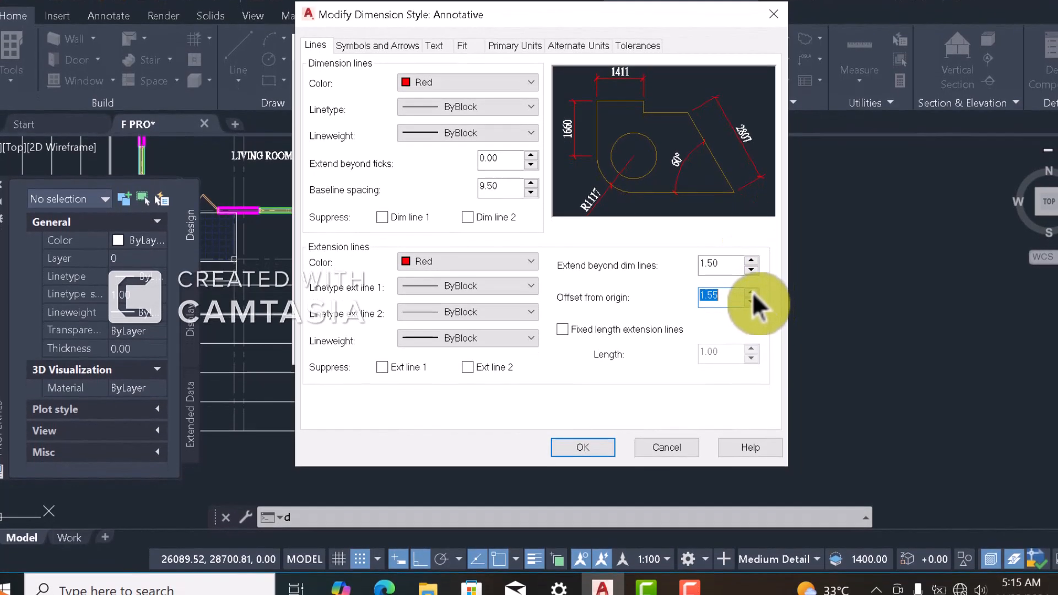
left_click(752, 301)
left_click(752, 301)
left_click(752, 293)
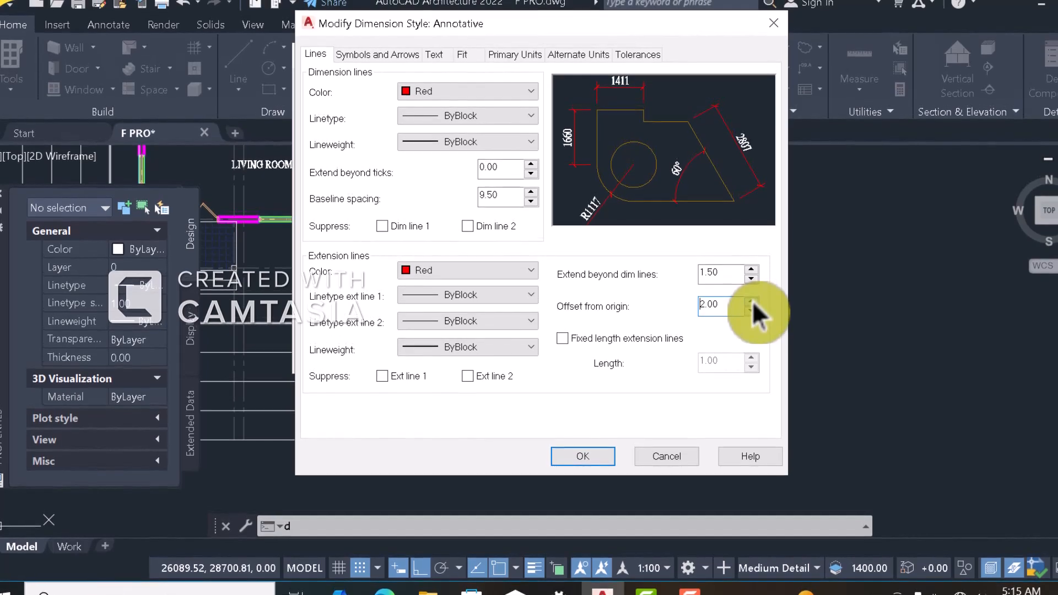
left_click(752, 292)
left_click(752, 293)
left_click(752, 302)
left_click(752, 303)
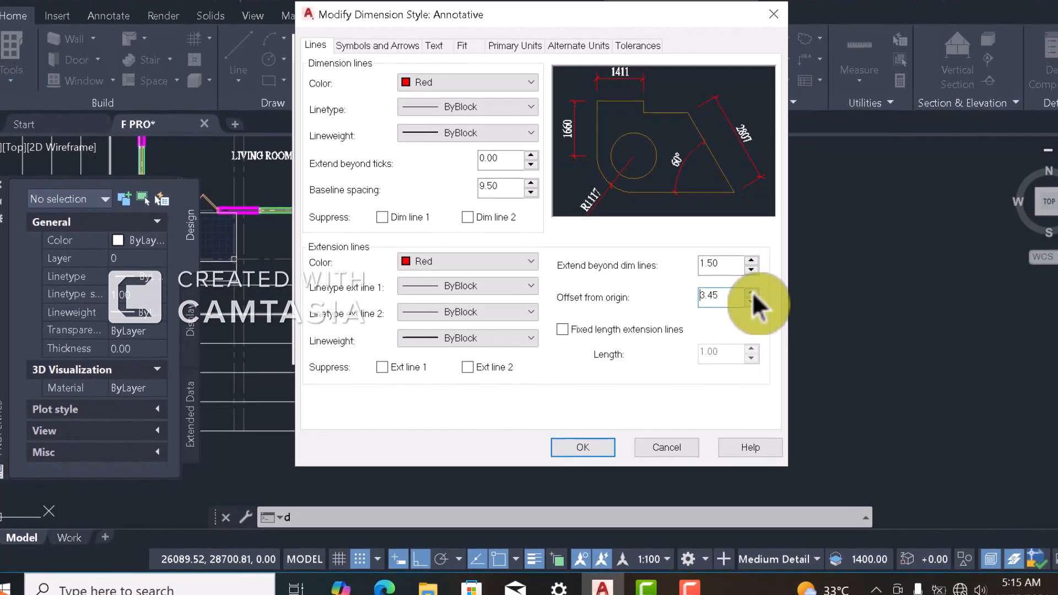
left_click(752, 302)
left_click(752, 302)
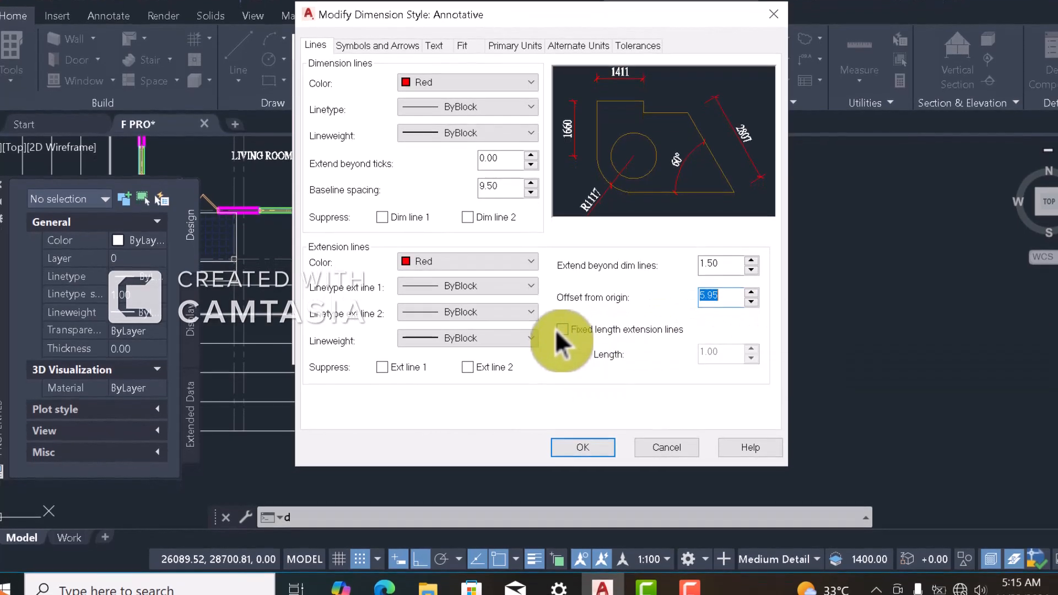
Turn on fixed length extension lines for the Annotative style, accept the changes and close the Dimension Style Manager
left_click(567, 329)
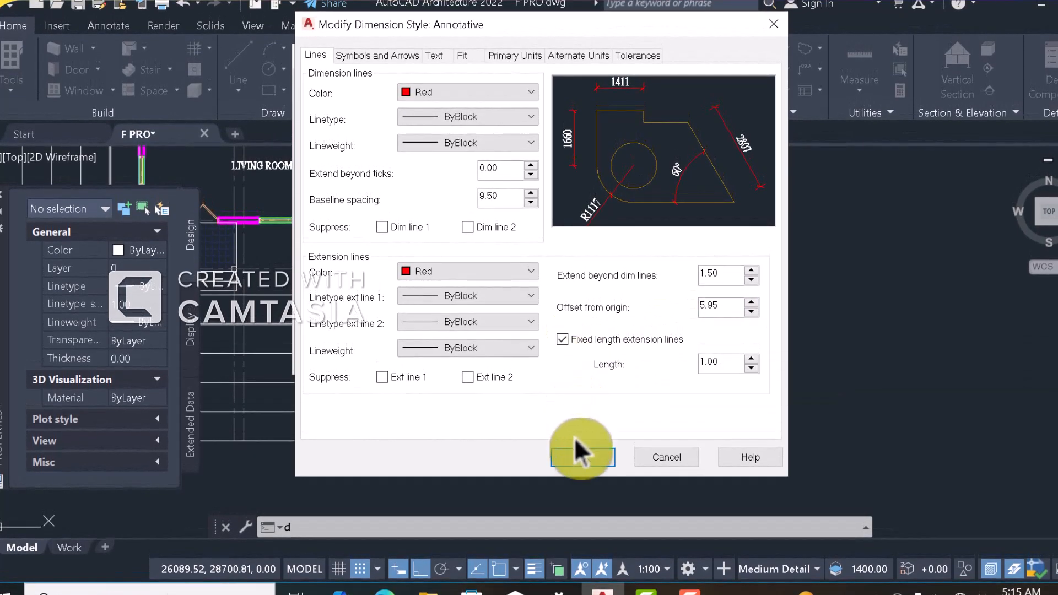
left_click(584, 456)
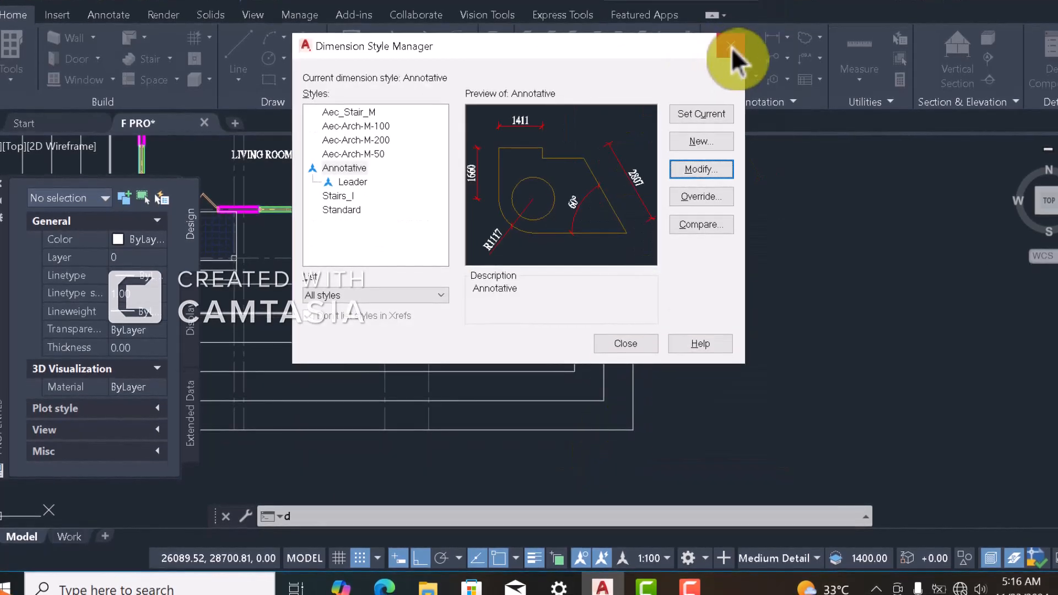
left_click(731, 47)
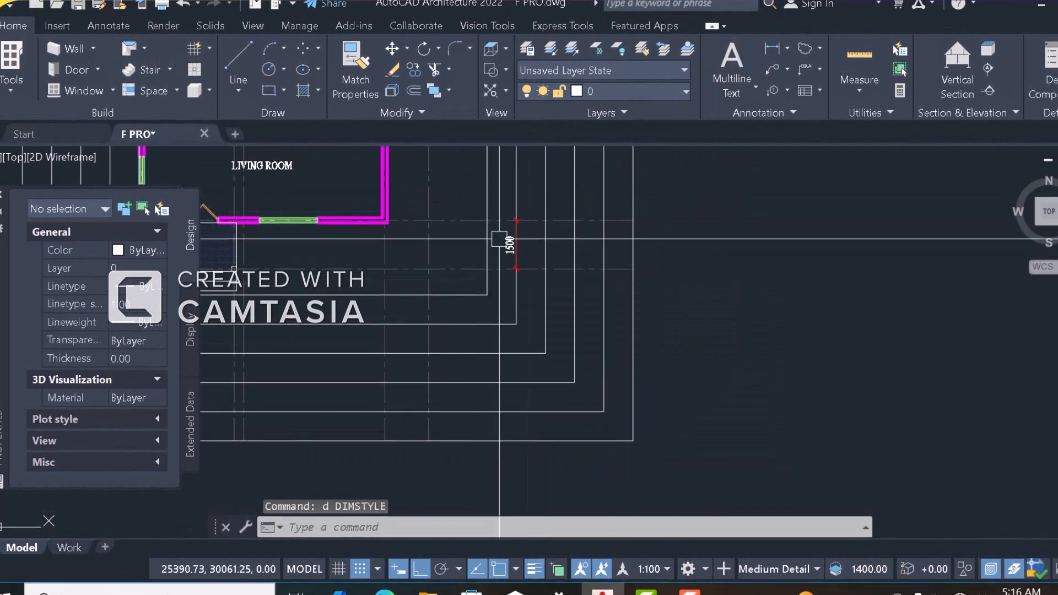
Continue the vertical dimension chain upward from the lowest grid spacing through the three remaining horizontal grid lines
middle_click_drag(513, 237, 514, 266)
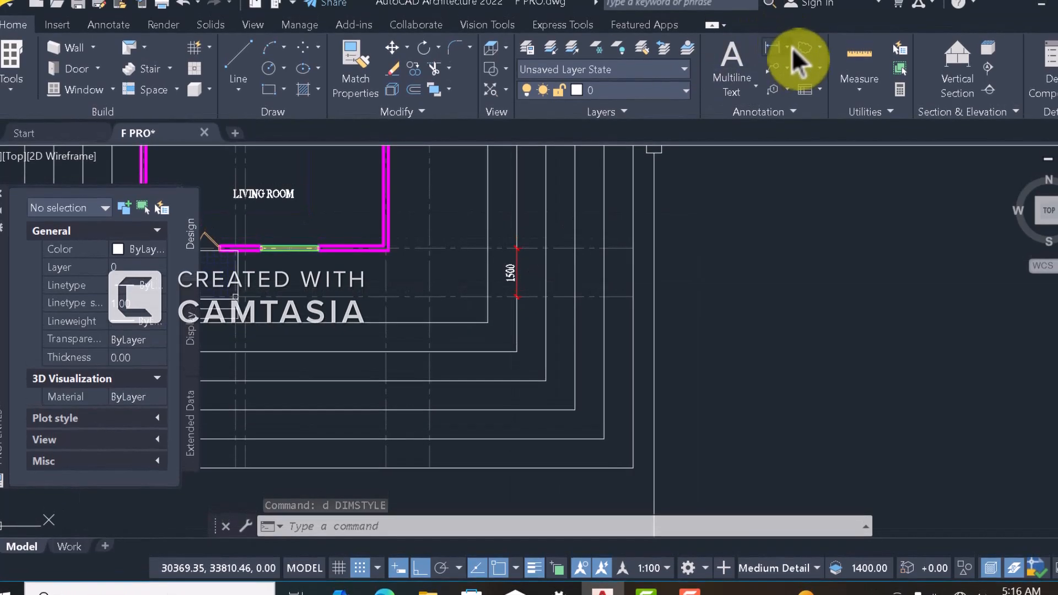
left_click(787, 37)
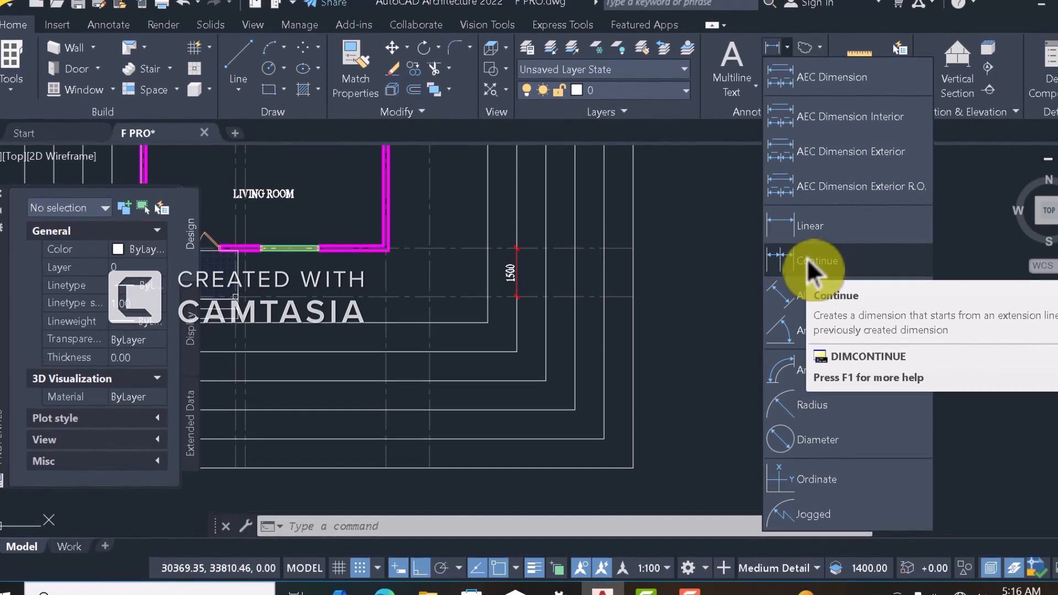
left_click(783, 260)
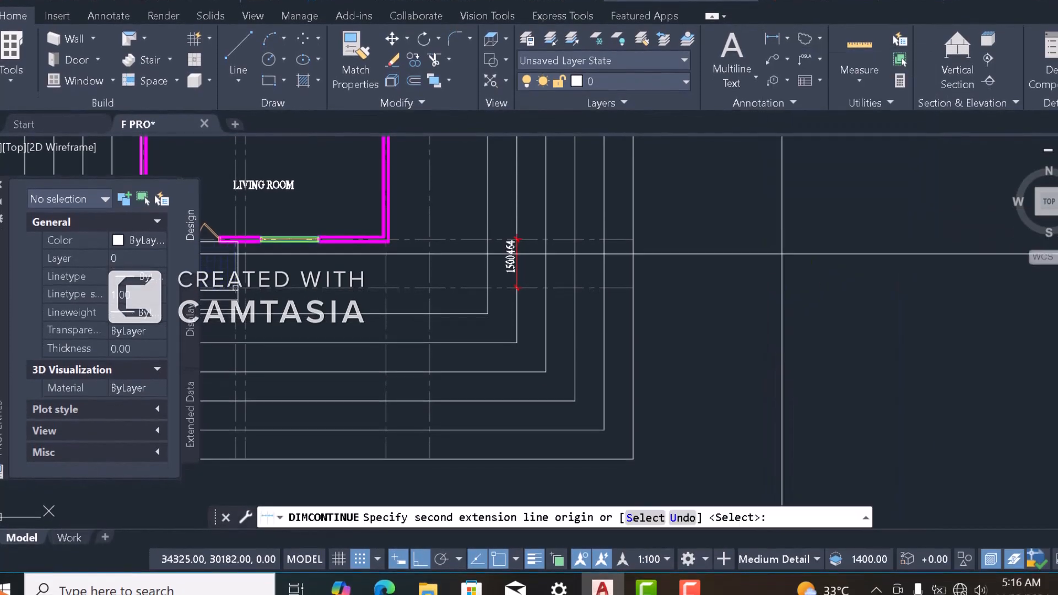
scroll(506, 218, "down", 5)
scroll(510, 220, "up", 6)
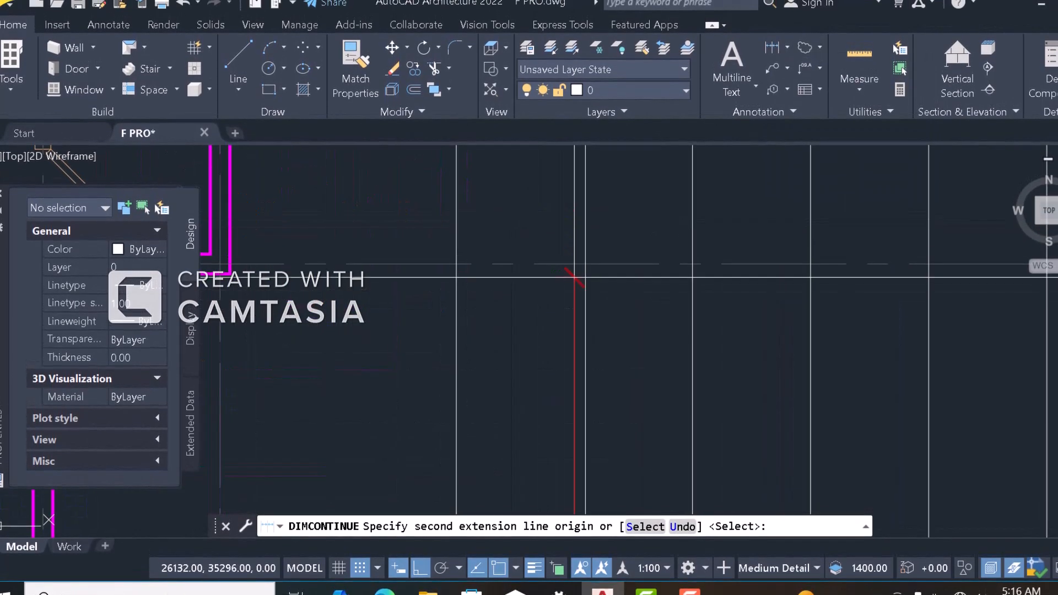
left_click(574, 265)
scroll(574, 265, "down", 8)
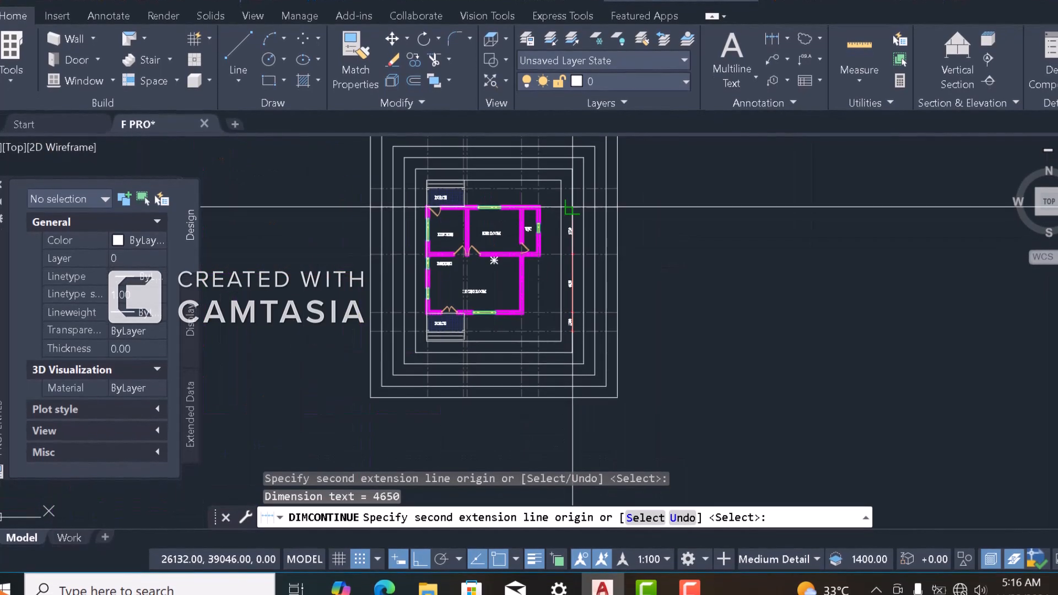
scroll(585, 218, "up", 4)
left_click(565, 202)
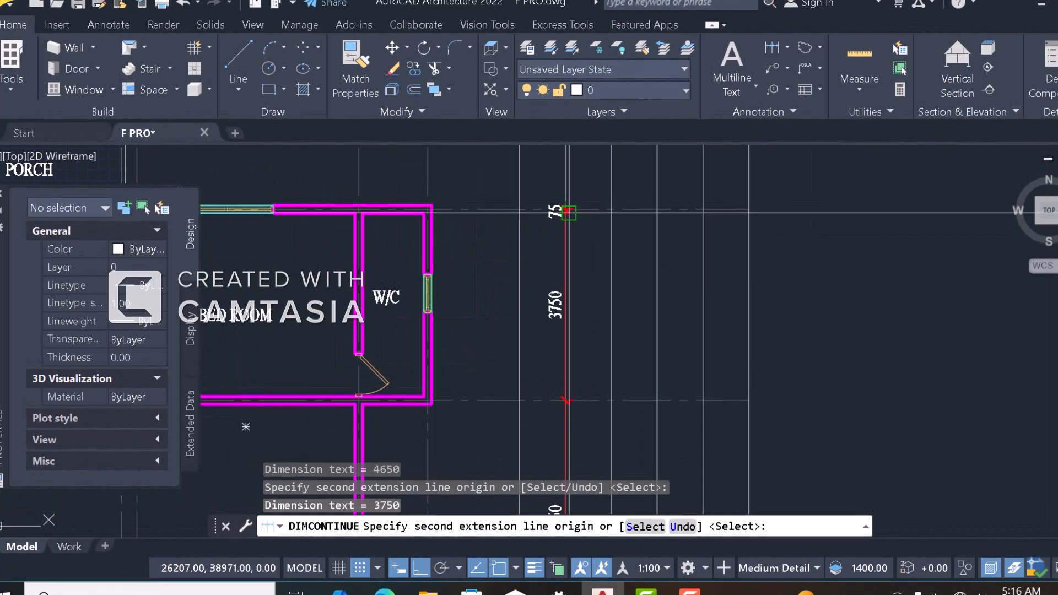
left_click(562, 210)
scroll(644, 154, "down", 5)
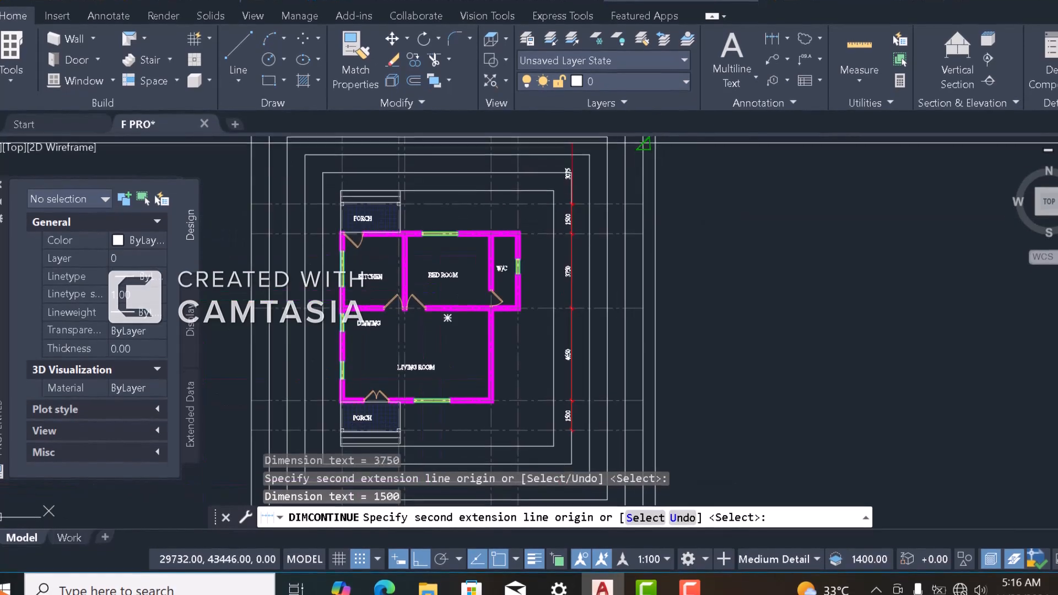
Add a vertical linear dimension from the W/C's upper outer corner to the top of its window, placed on the third rectangle outward
left_click(787, 38)
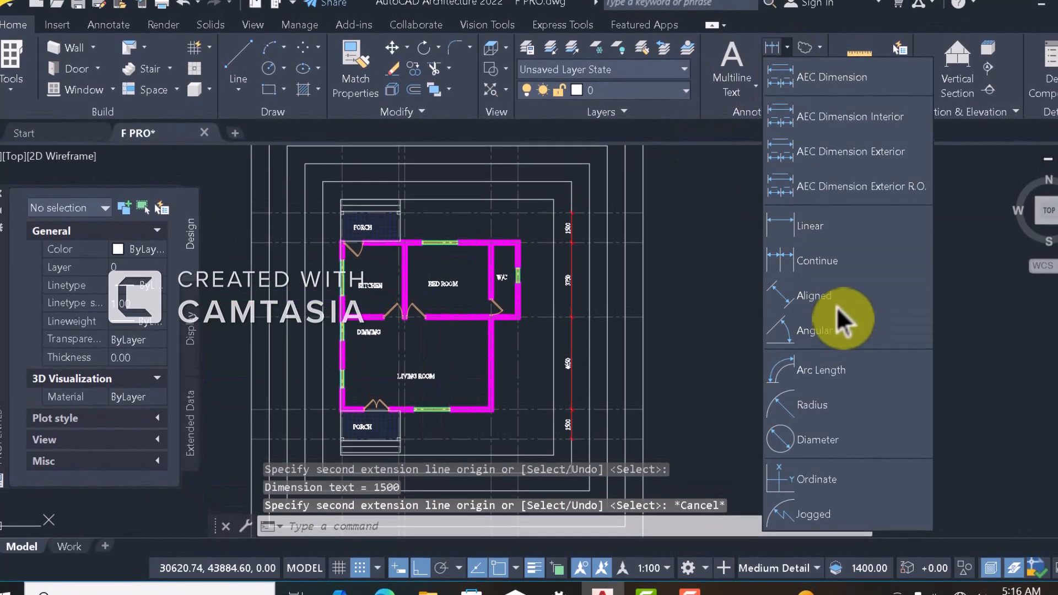
left_click(827, 222)
scroll(510, 259, "up", 6)
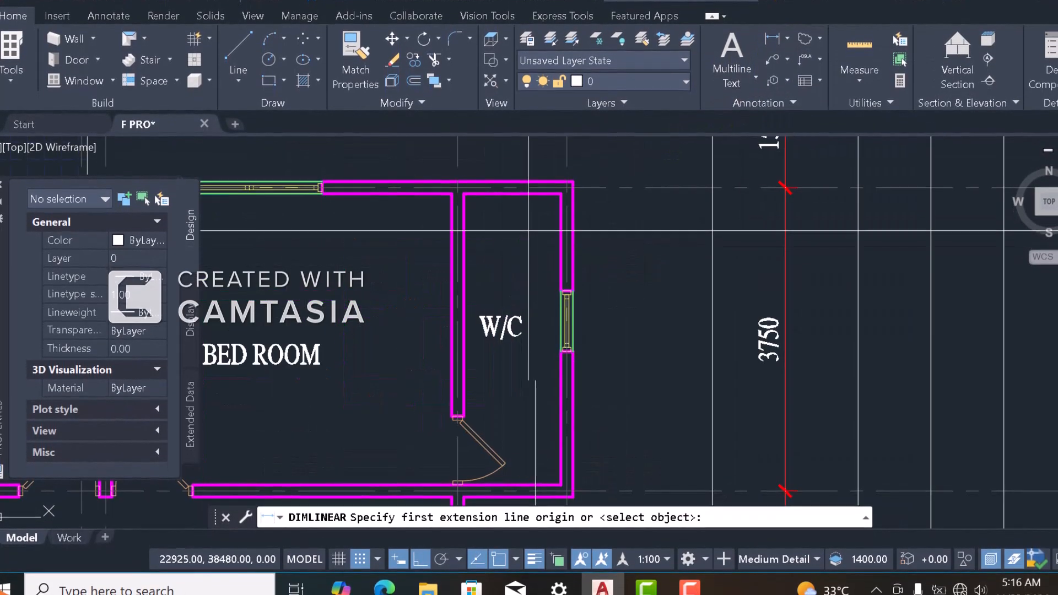
left_click(565, 190)
scroll(568, 248, "down", 5)
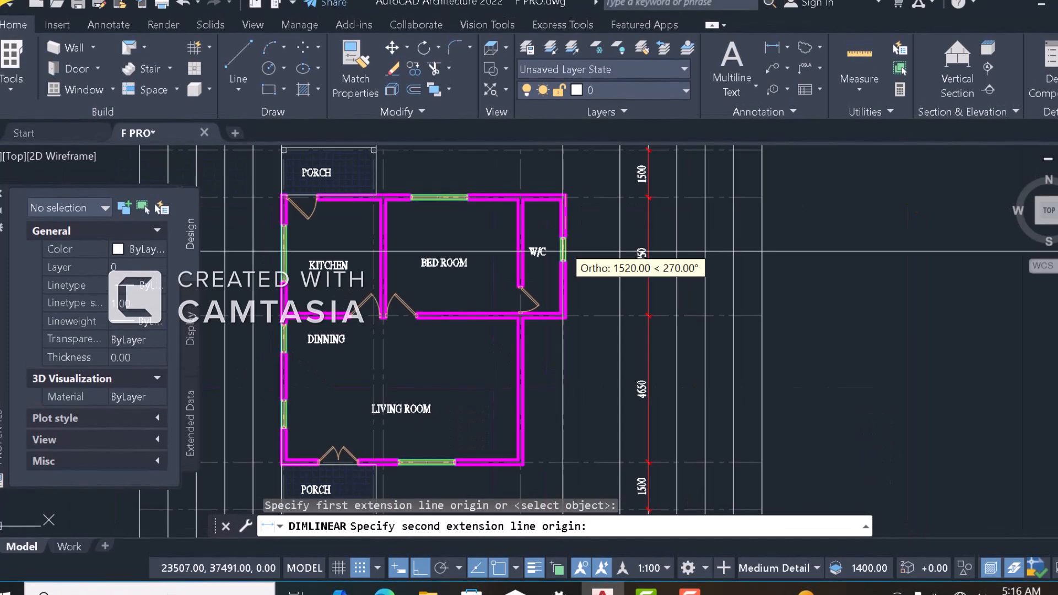
scroll(571, 191, "up", 7)
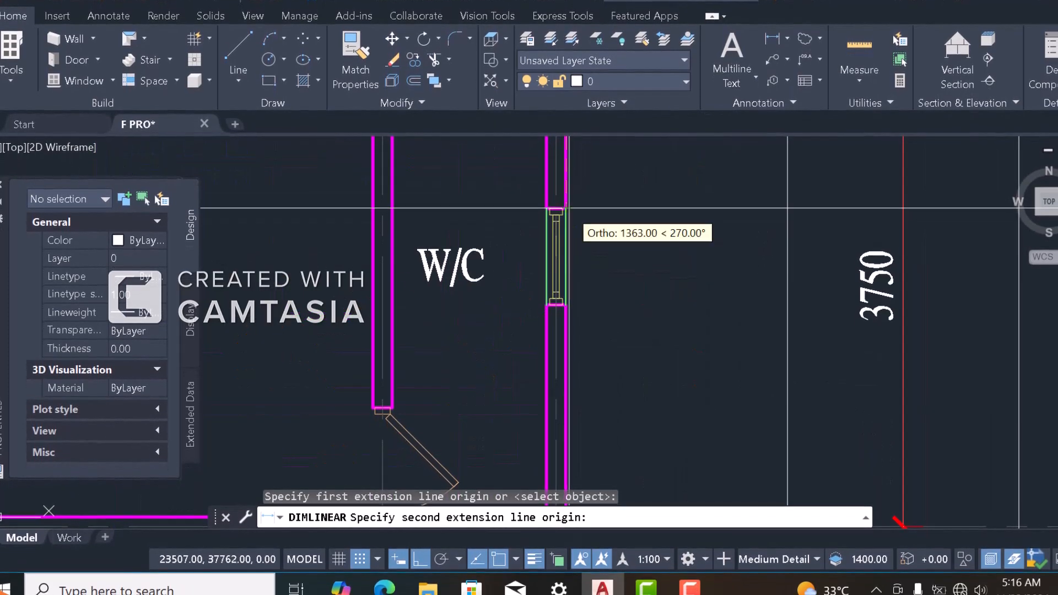
scroll(568, 204, "down", 4)
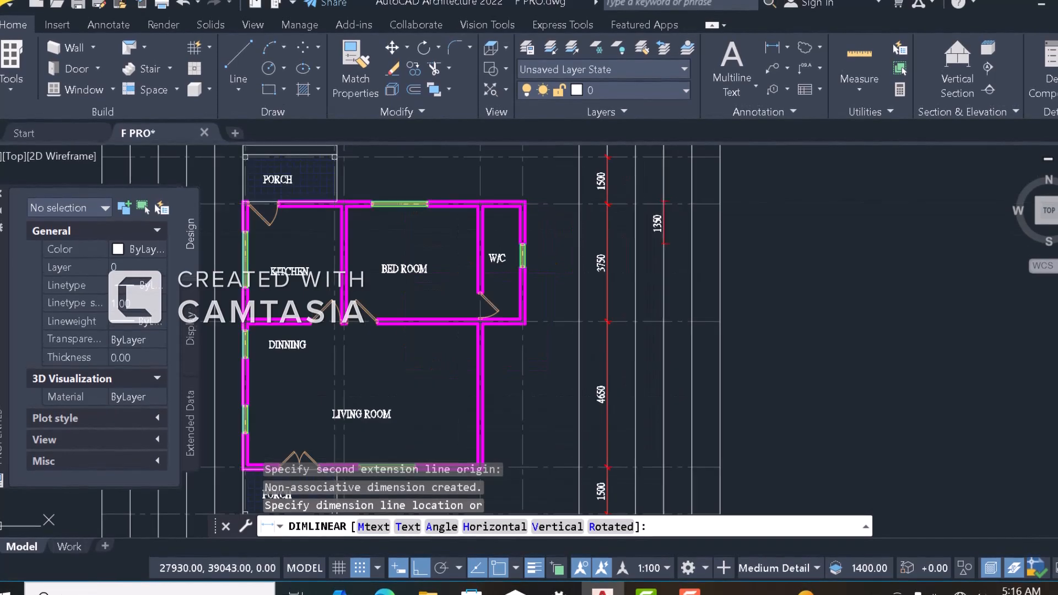
scroll(610, 213, "up", 5)
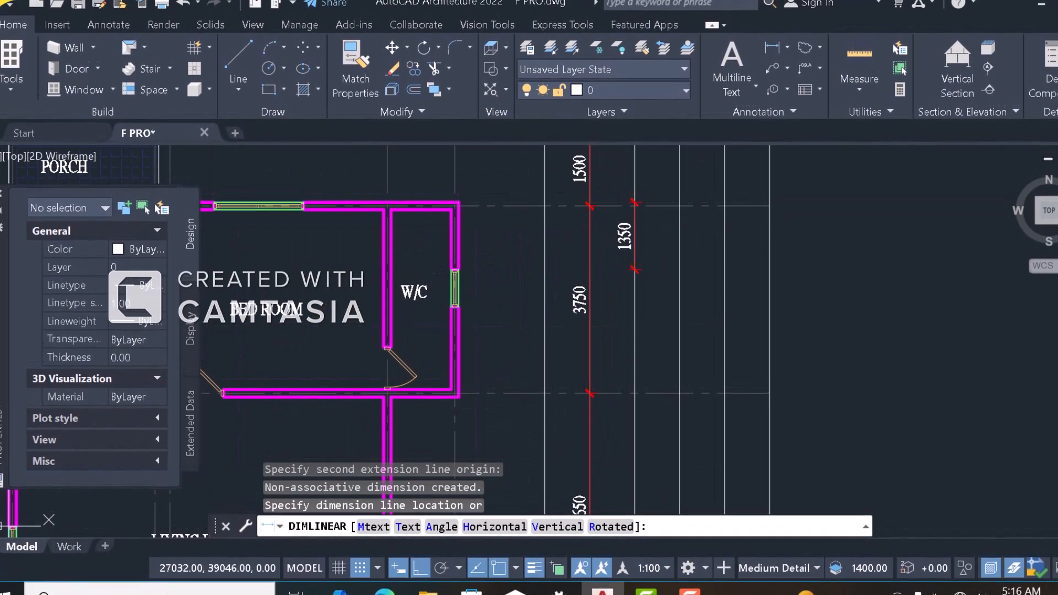
scroll(610, 220, "down", 4)
Add a vertical linear dimension across the upper porch's corner column, in line with the W/C wall dimension
left_click(772, 48)
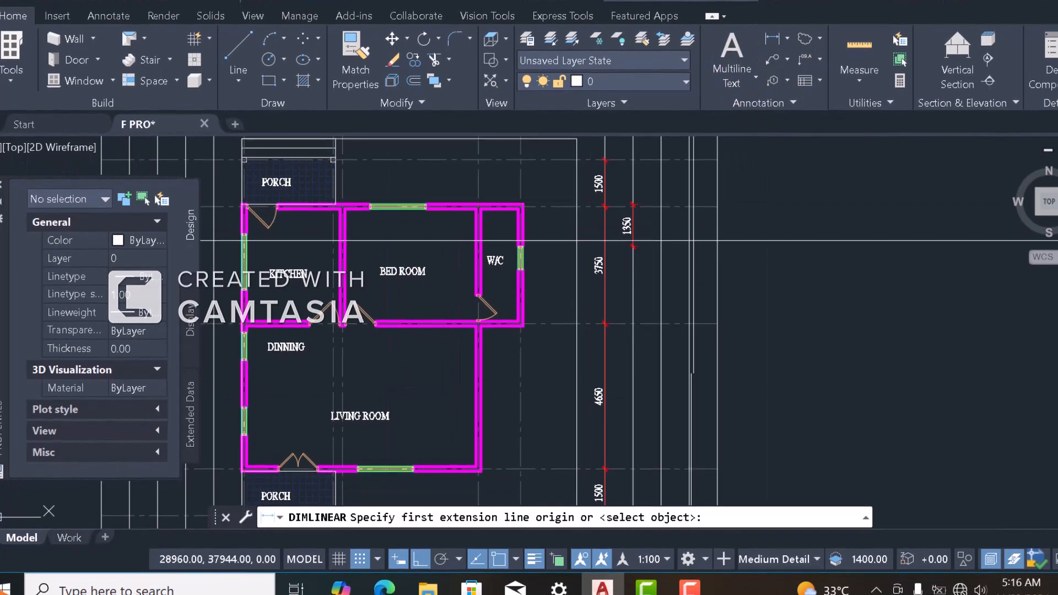
scroll(607, 219, "down", 3)
scroll(524, 219, "up", 8)
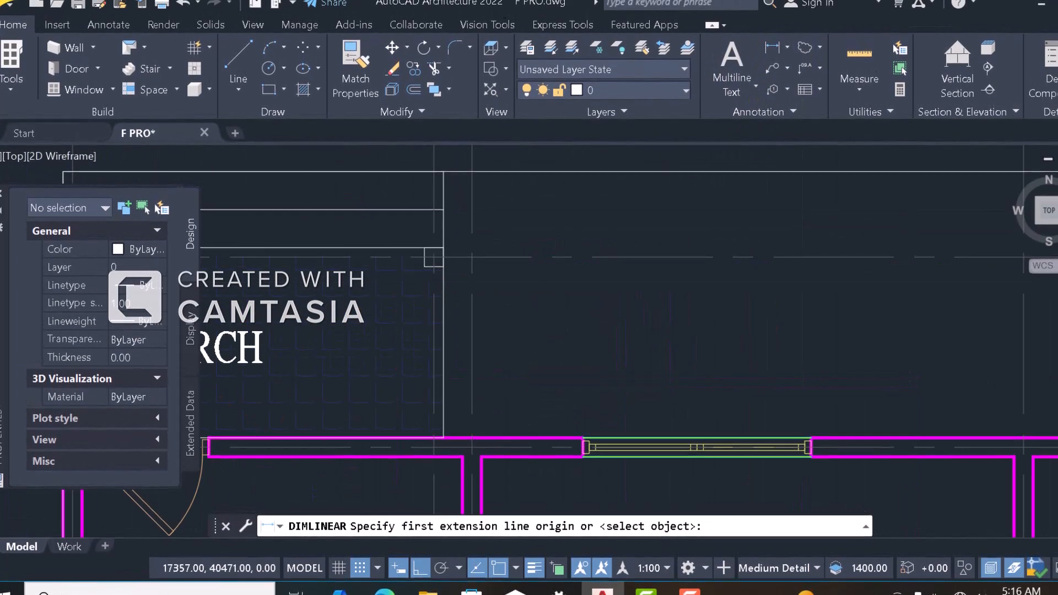
left_click(471, 217)
left_click(471, 264)
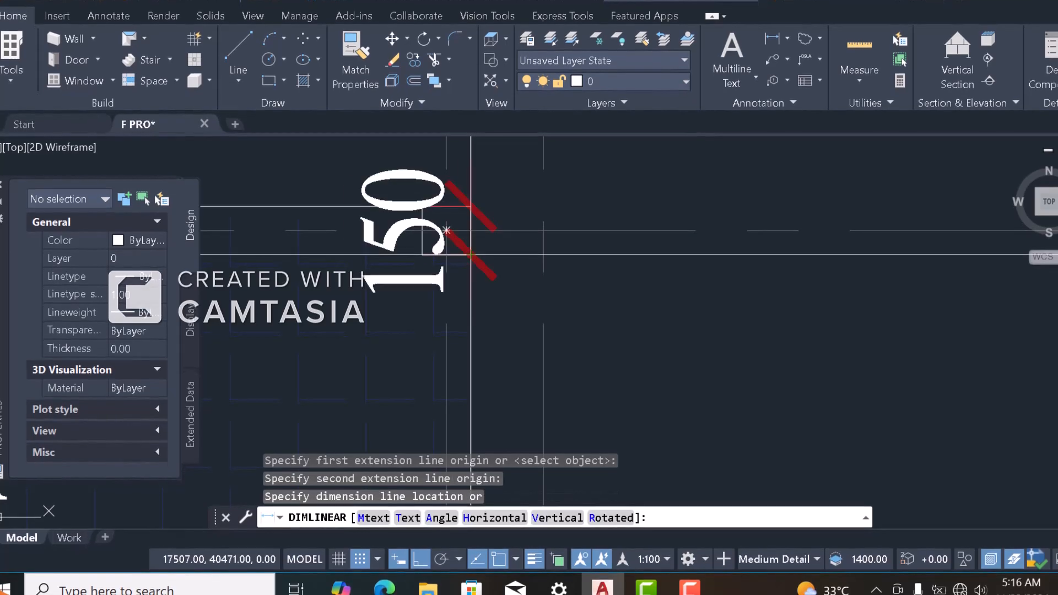
scroll(444, 248, "down", 8)
scroll(763, 235, "up", 4)
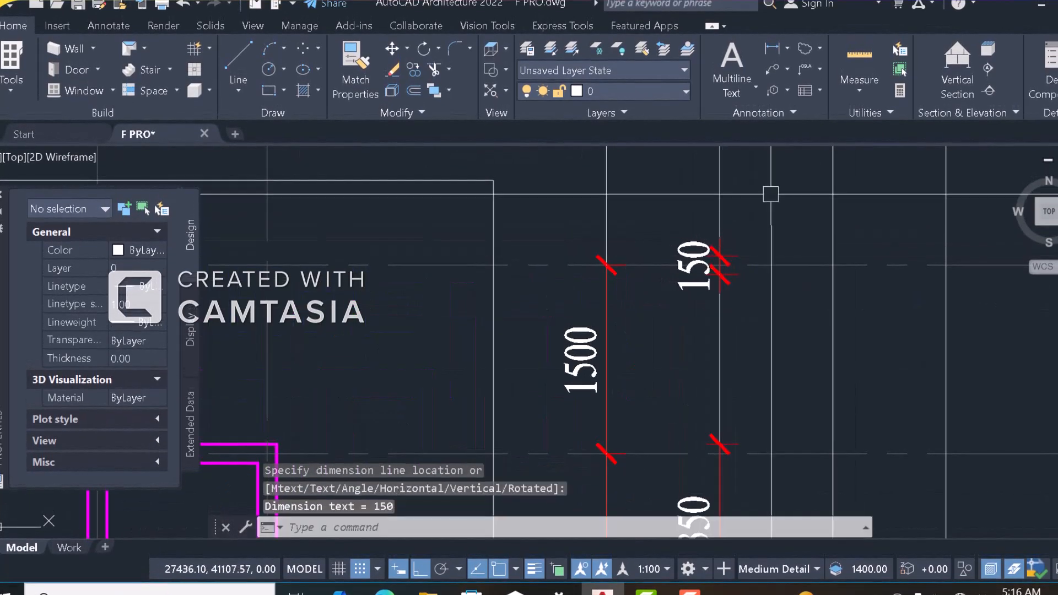
Continue the porch column dimension down to the upper end of the W/C wall dimension and end the chain
left_click(786, 49)
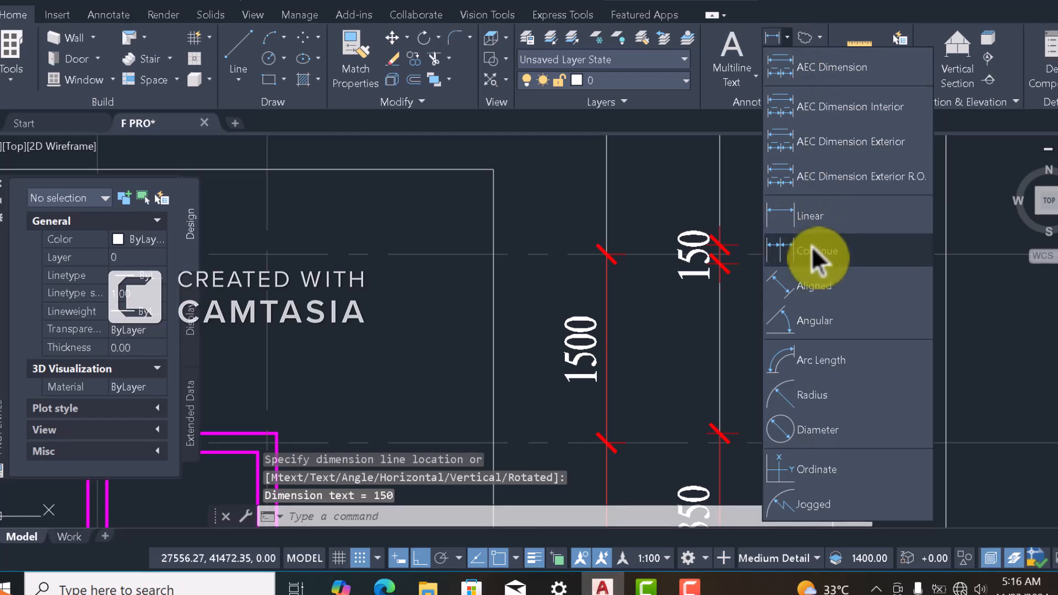
left_click(811, 246)
scroll(788, 266, "down", 5)
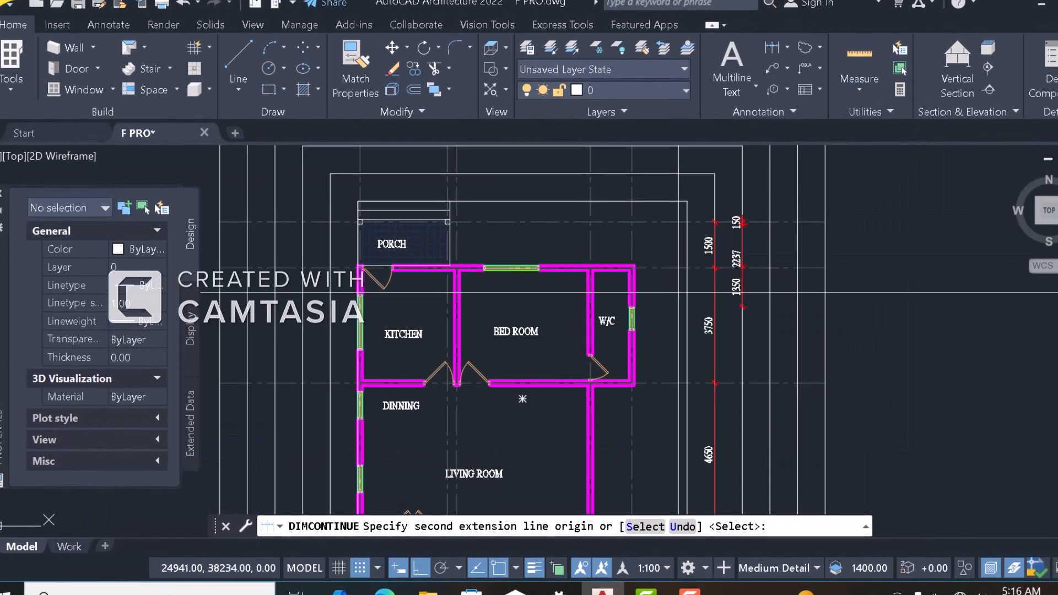
scroll(788, 266, "up", 6)
scroll(787, 266, "up", 4)
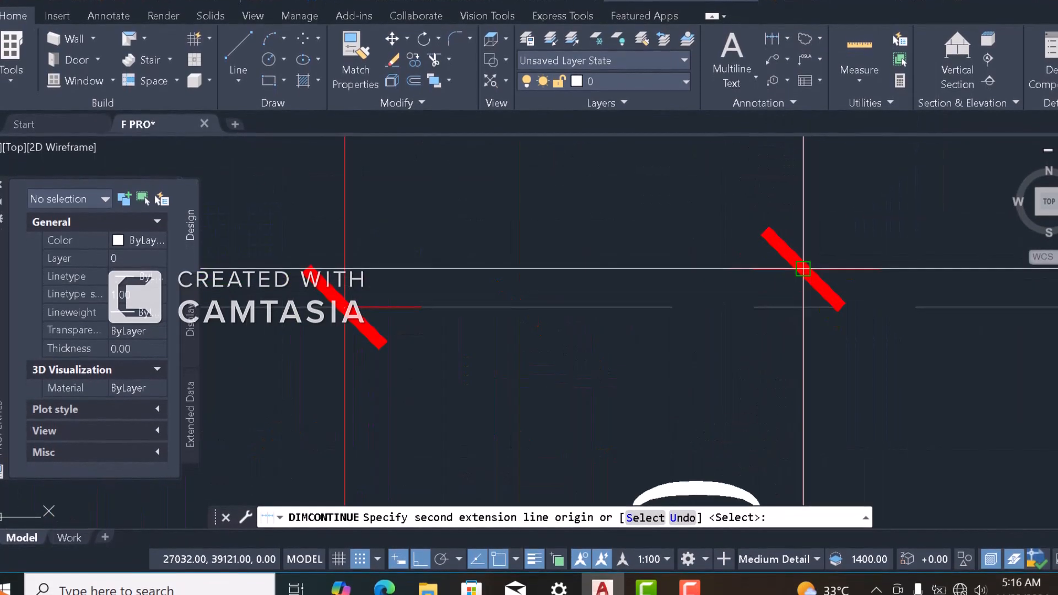
scroll(794, 259, "down", 8)
scroll(751, 201, "up", 4)
key("Escape")
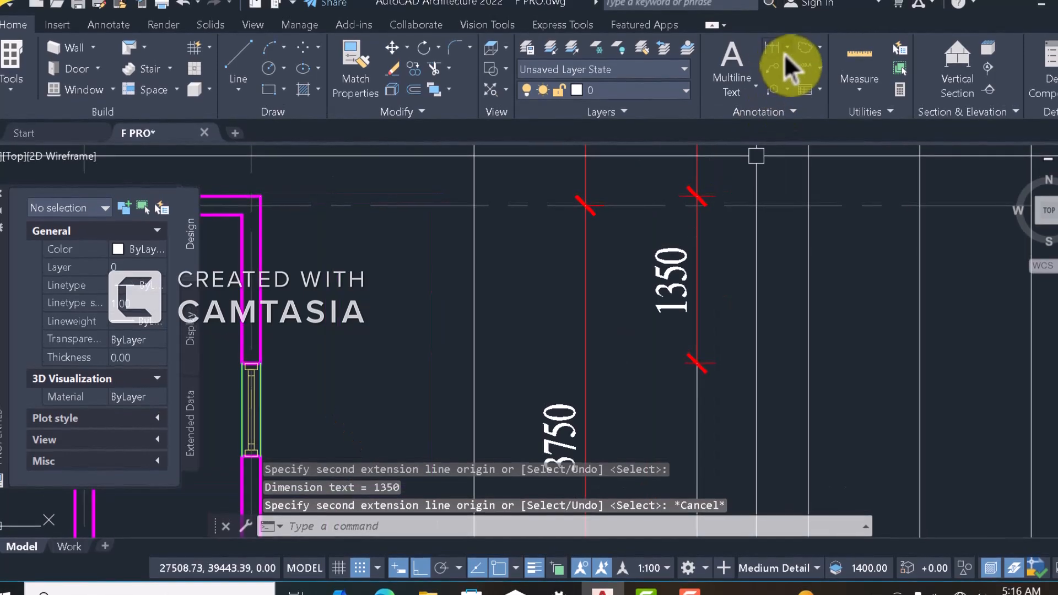
Add a vertical linear dimension for the W/C window opening, aligned with the wall dimension above it
left_click(789, 49)
left_click(804, 235)
scroll(703, 270, "down", 6)
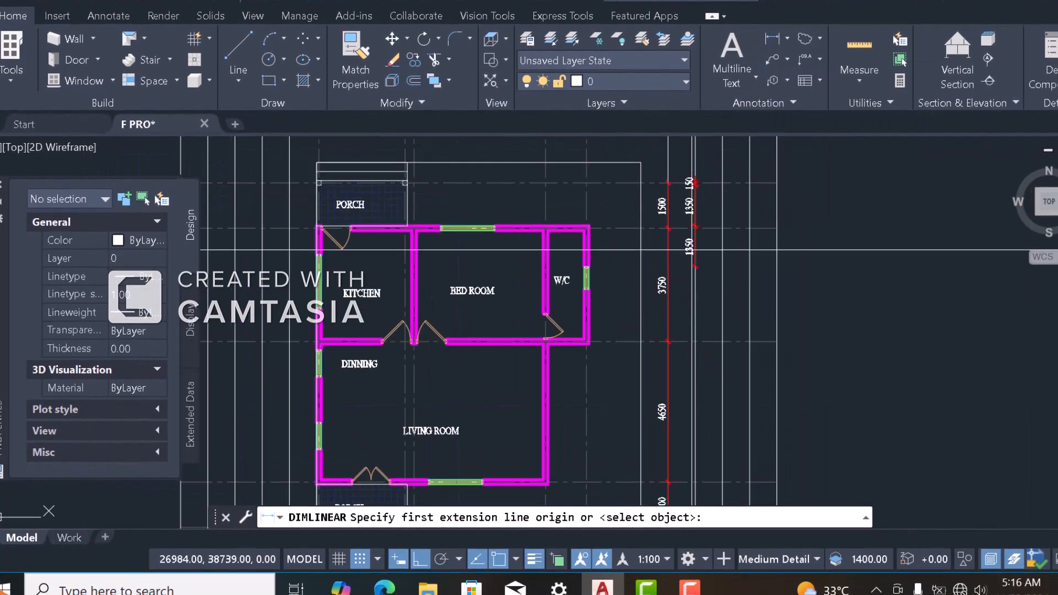
scroll(703, 270, "up", 7)
scroll(700, 267, "down", 4)
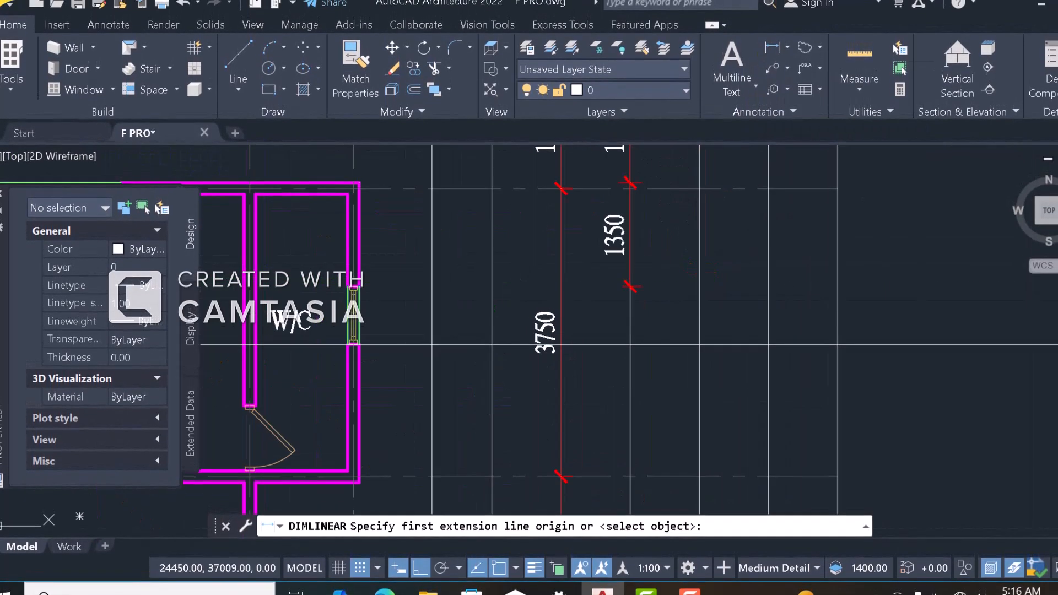
scroll(352, 311, "up", 6)
left_click(385, 214)
scroll(384, 216, "down", 6)
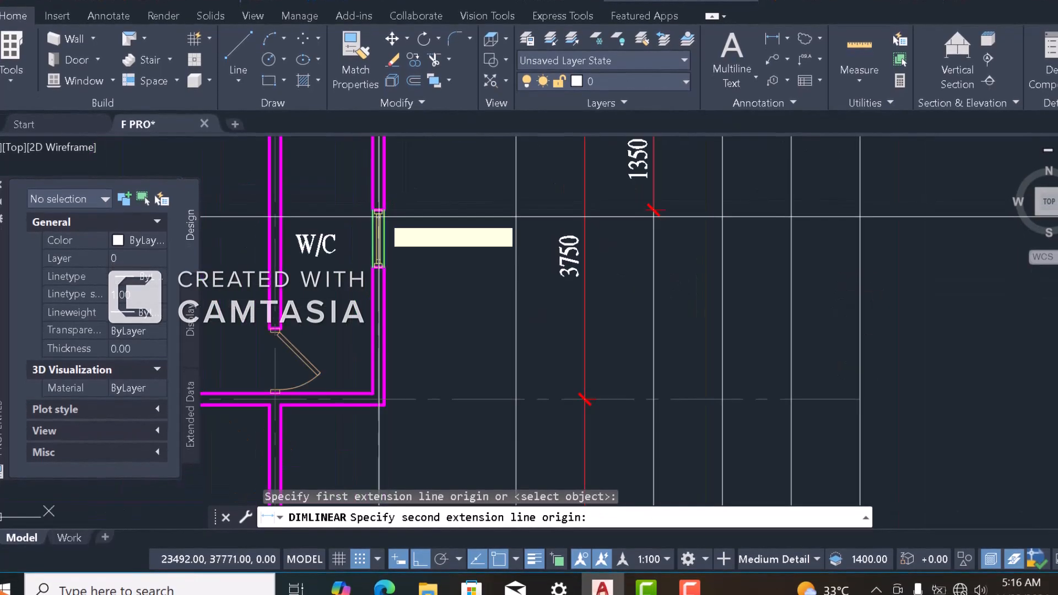
scroll(370, 280, "up", 6)
left_click(423, 274)
scroll(422, 271, "down", 6)
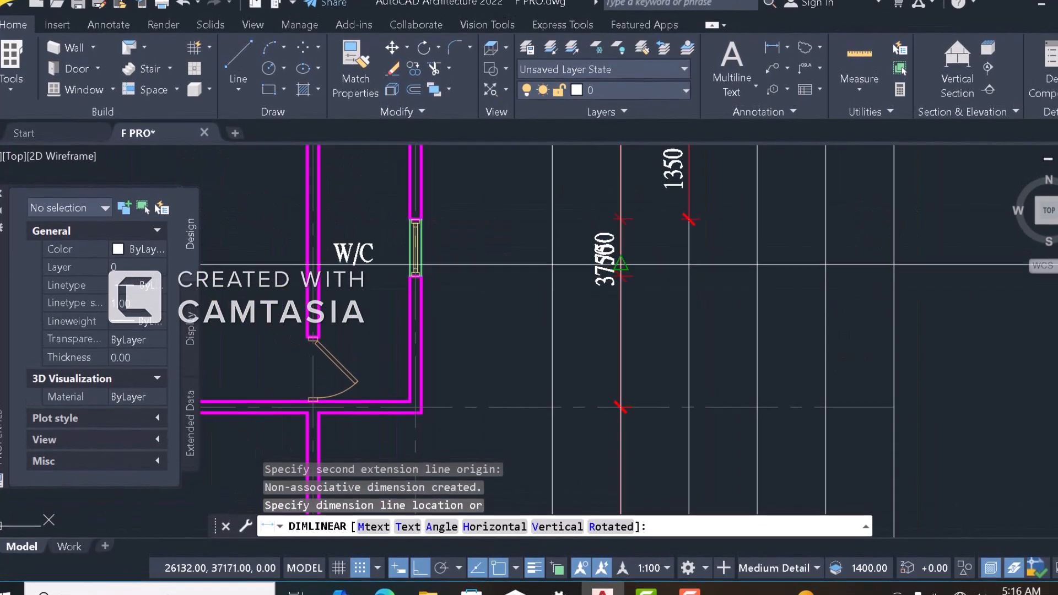
scroll(673, 229, "up", 4)
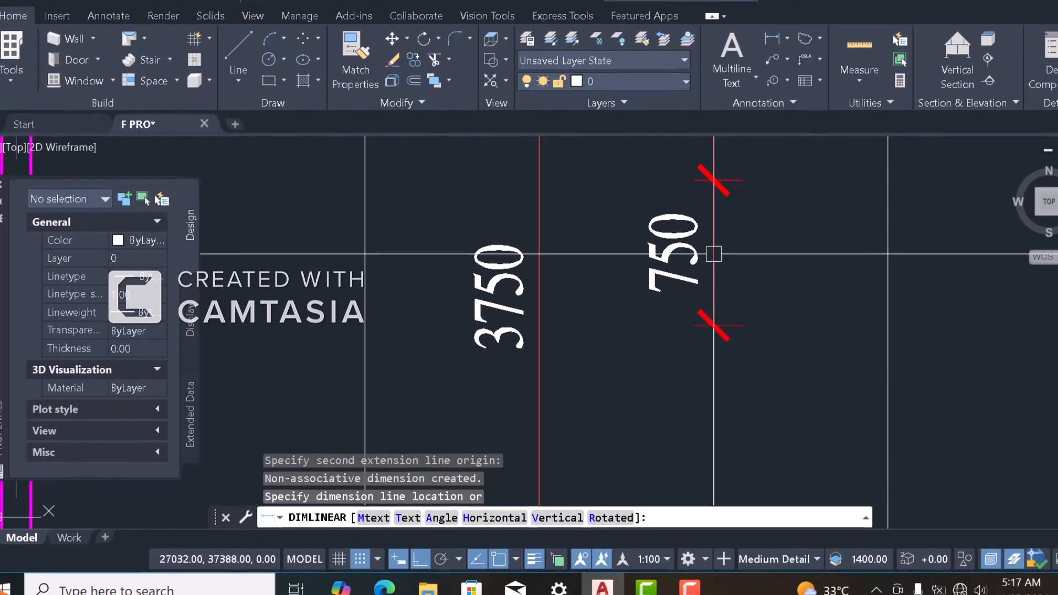
left_click(711, 261)
scroll(673, 247, "down", 4)
Continue the window dimension downward to the W/C's lower corner, the living room's lower outer corner and both edges of the lower porch column
left_click(787, 40)
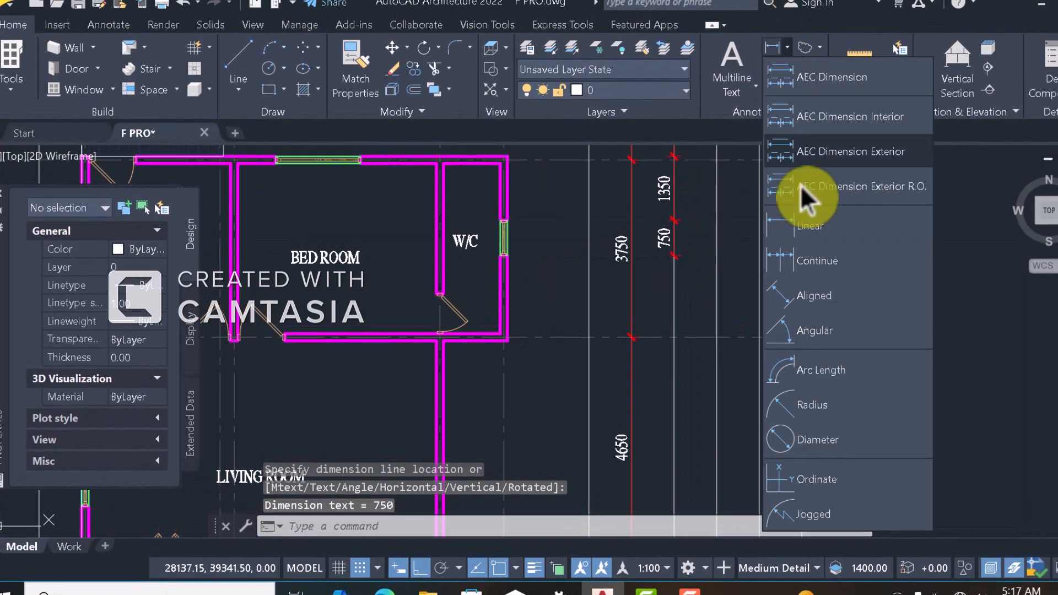
left_click(806, 269)
scroll(501, 322, "up", 5)
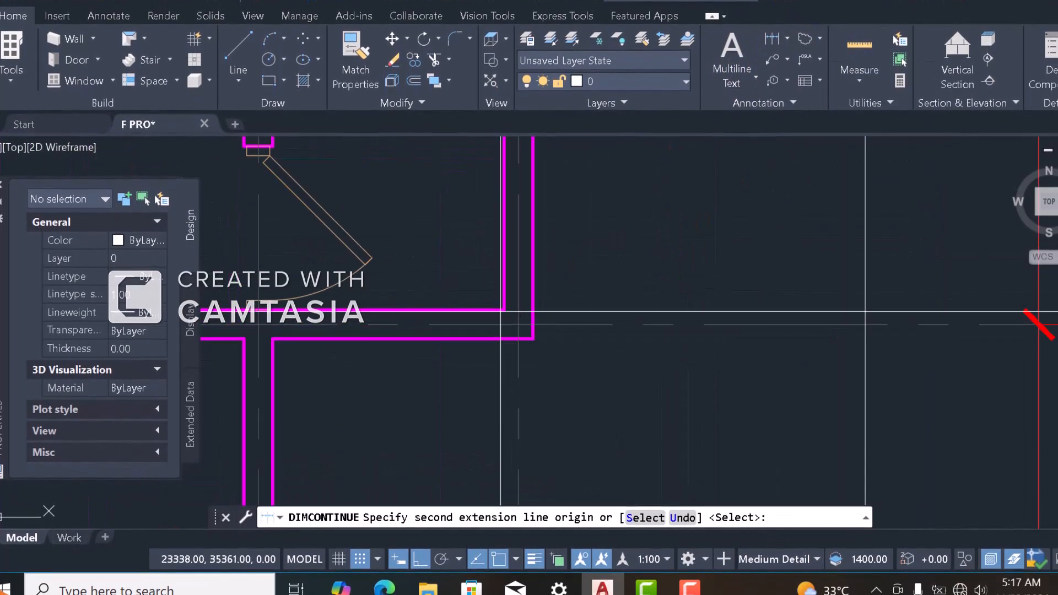
scroll(533, 338, "down", 6)
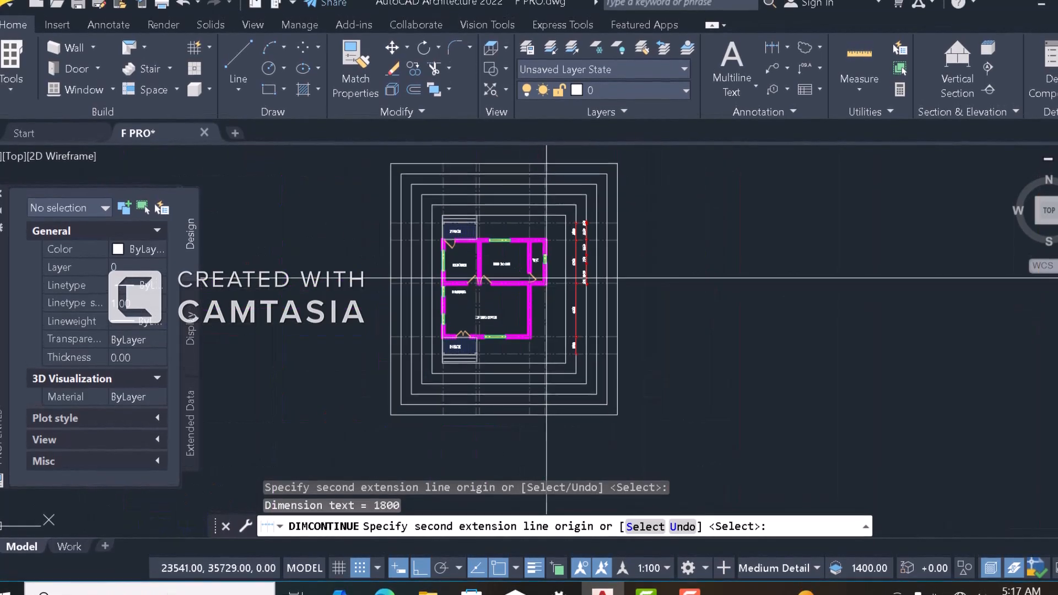
scroll(503, 406, "up", 5)
scroll(516, 391, "up", 6)
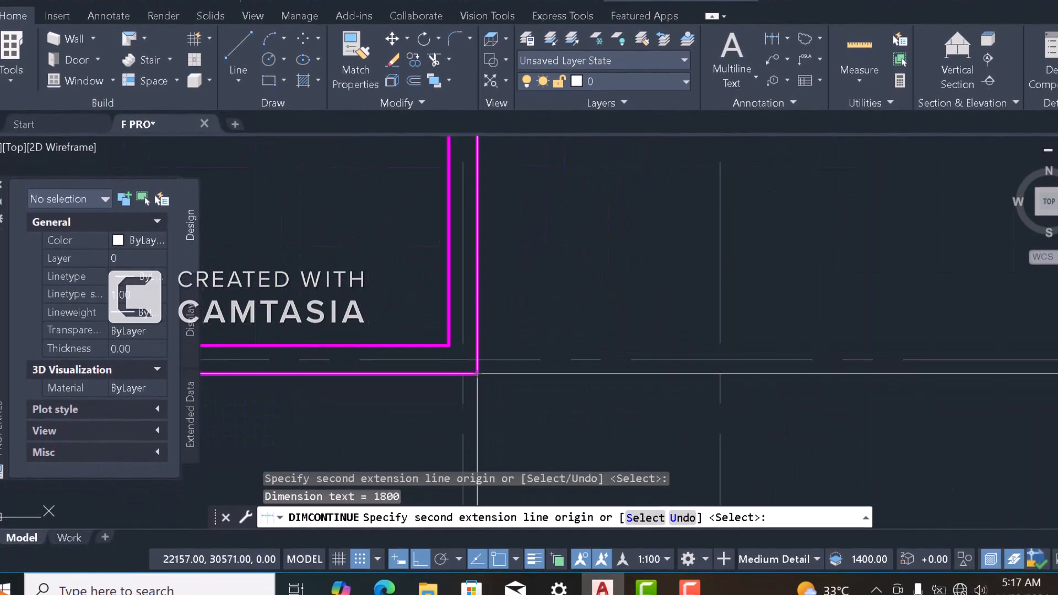
left_click(478, 373)
scroll(485, 325, "down", 9)
scroll(330, 356, "up", 8)
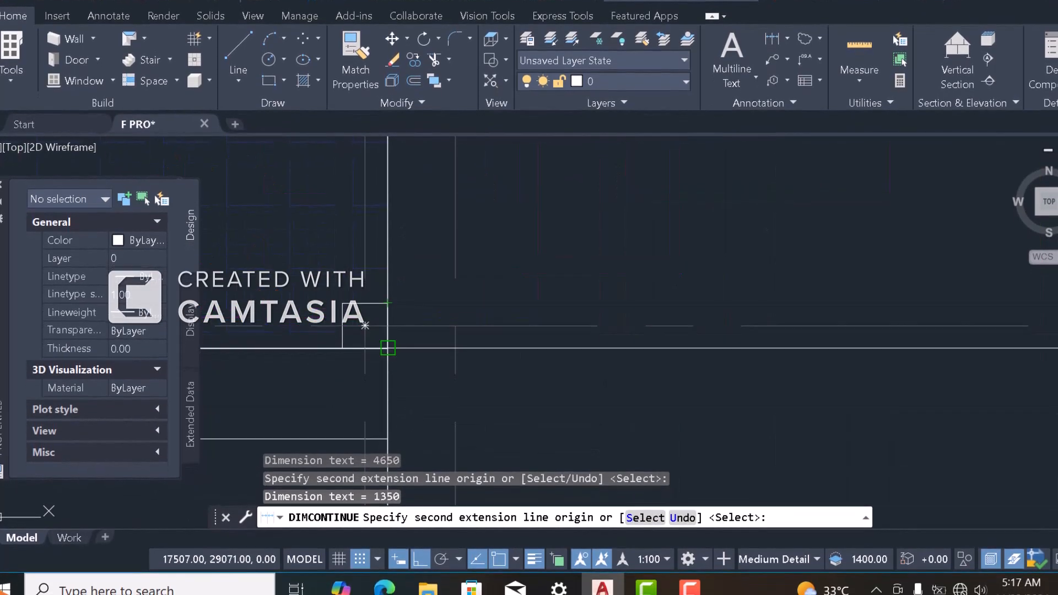
key("Escape")
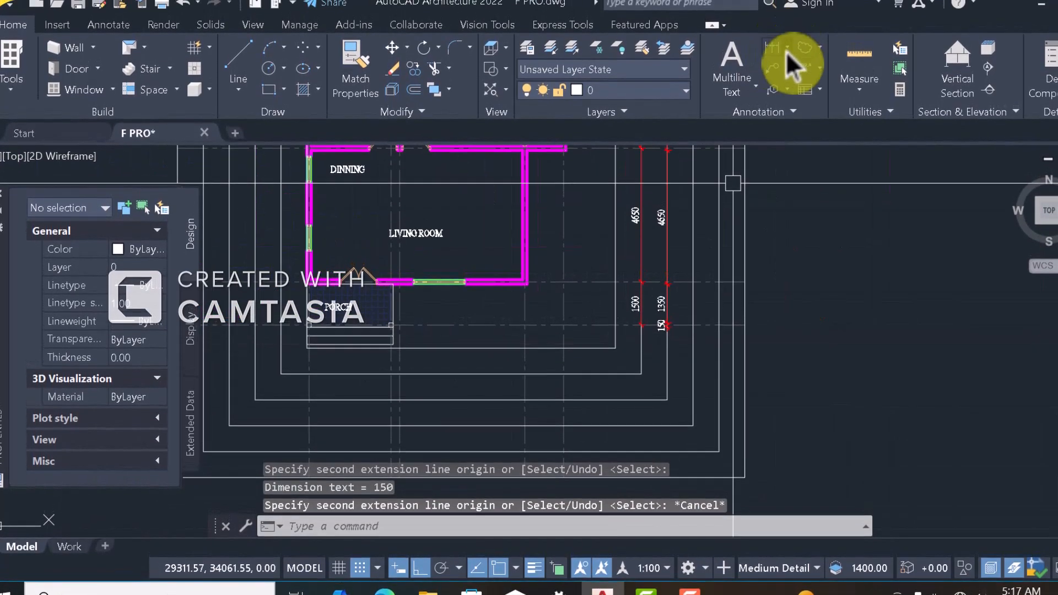
Add a vertical linear dimension from the lower porch column's top edge to the living room wall, placed on the next rectangle outward
left_click(786, 50)
left_click(801, 244)
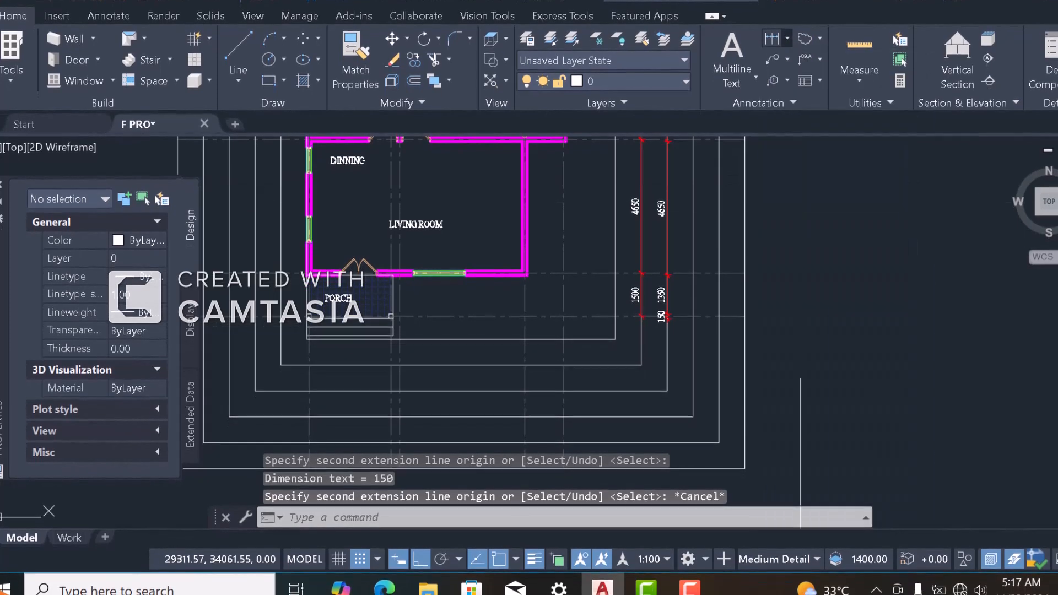
scroll(390, 314, "up", 2)
scroll(402, 306, "down", 2)
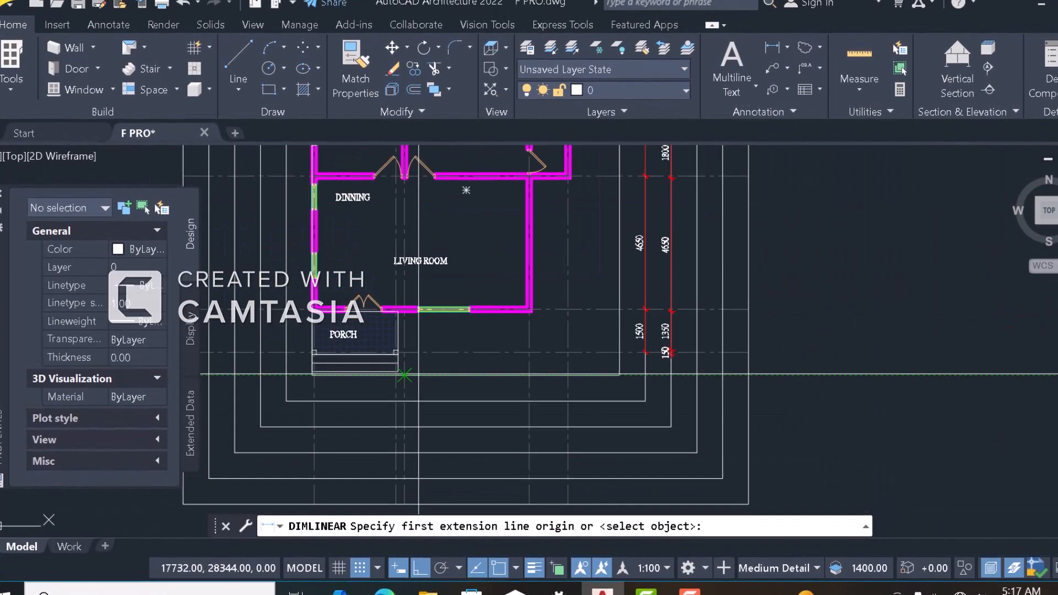
scroll(398, 346, "up", 4)
scroll(438, 420, "up", 2)
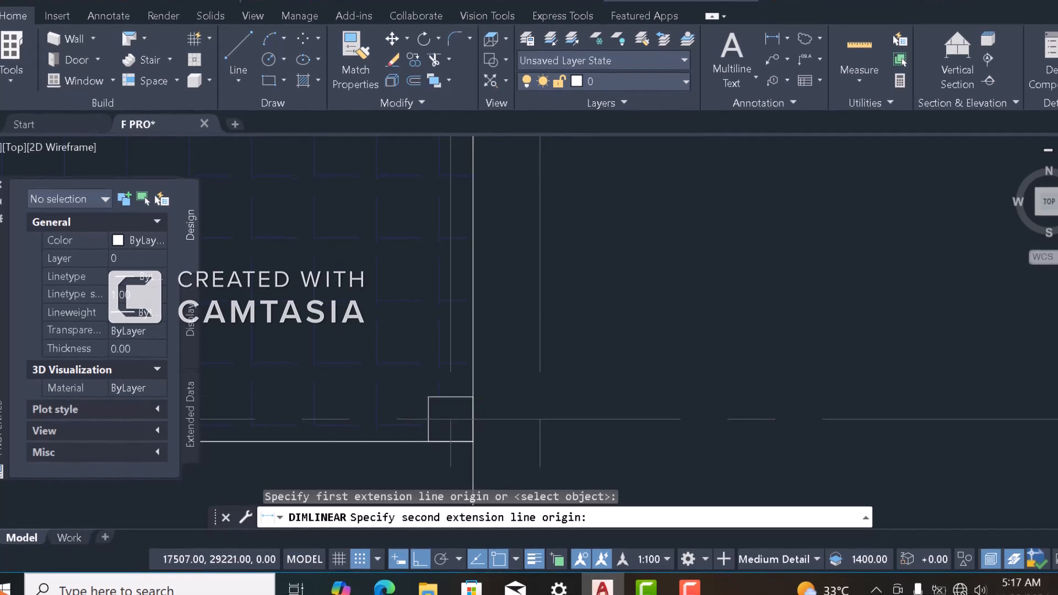
scroll(473, 420, "down", 3)
scroll(472, 308, "up", 4)
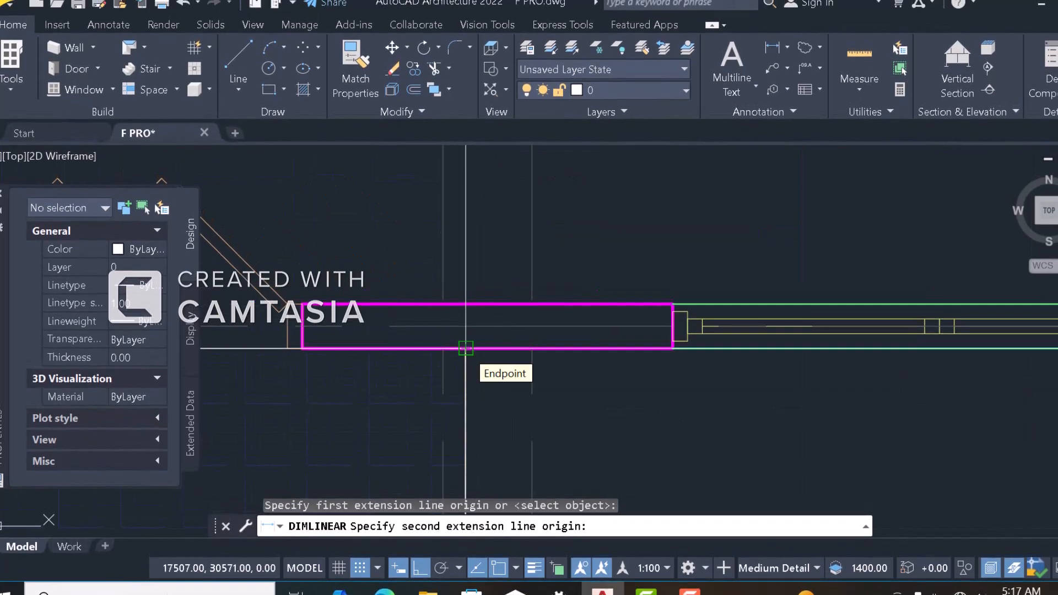
scroll(466, 348, "down", 4)
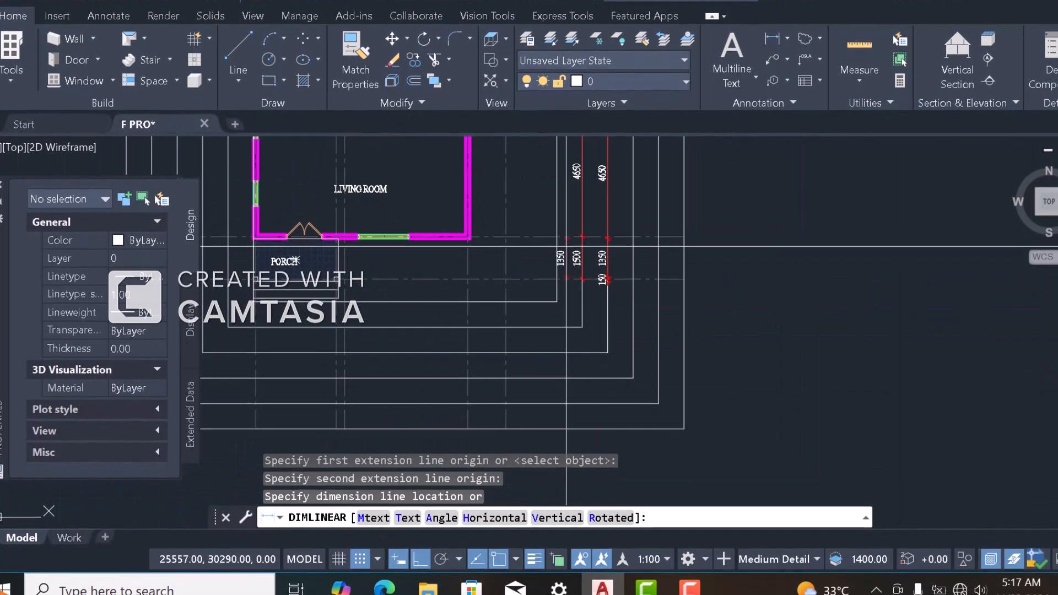
scroll(643, 260, "up", 2)
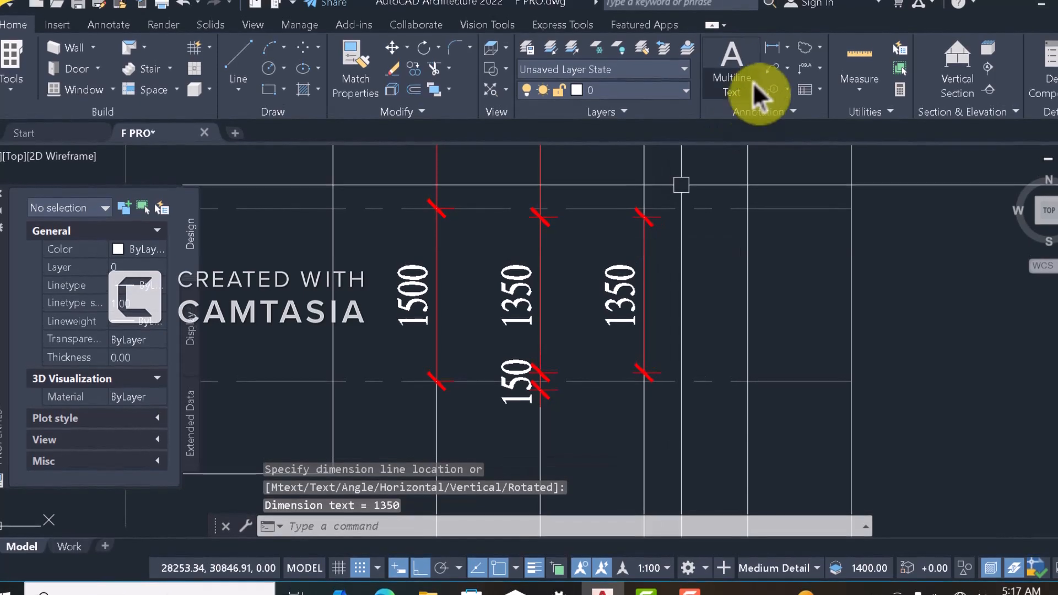
Continue the lower porch dimension upward across the living room's lower wall, its interior and the wall separating it from the upper rooms
left_click(788, 48)
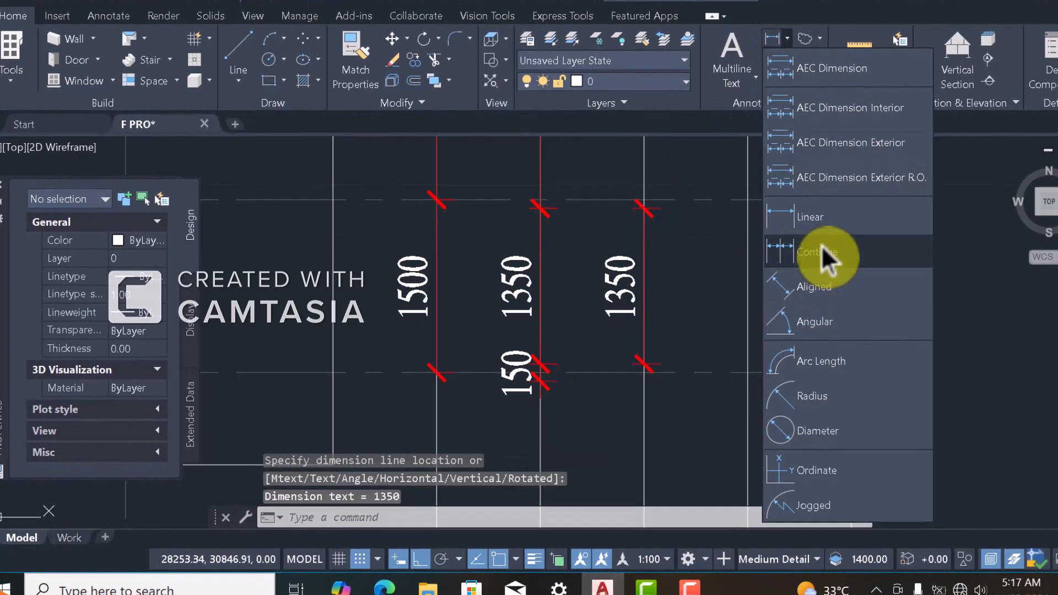
left_click(822, 247)
scroll(756, 323, "down", 2)
scroll(559, 279, "up", 6)
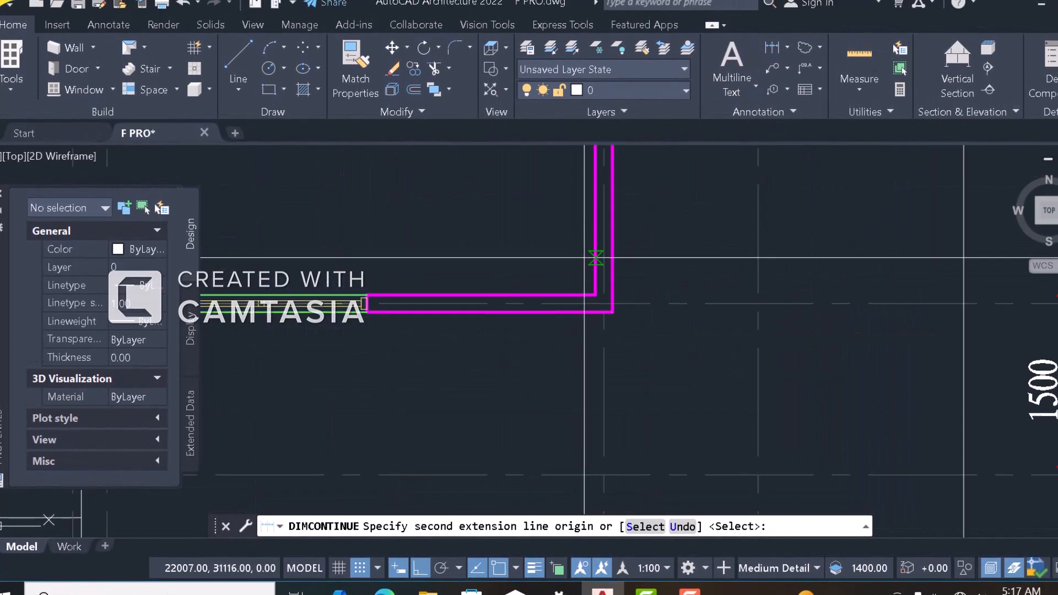
scroll(581, 295, "down", 4)
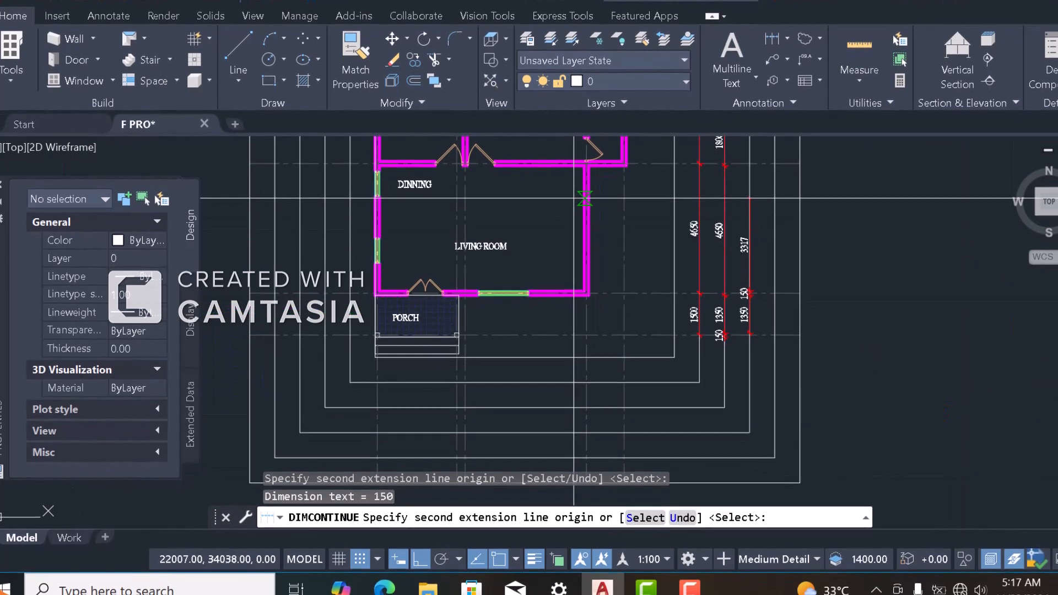
scroll(581, 165, "up", 5)
left_click(631, 226)
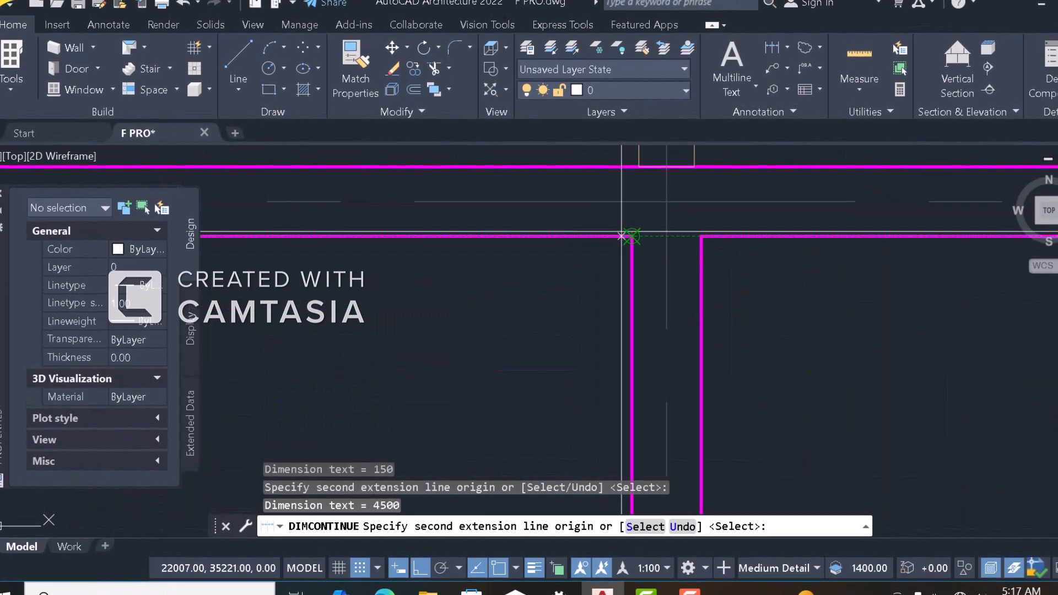
left_click(687, 179)
scroll(605, 276, "down", 6)
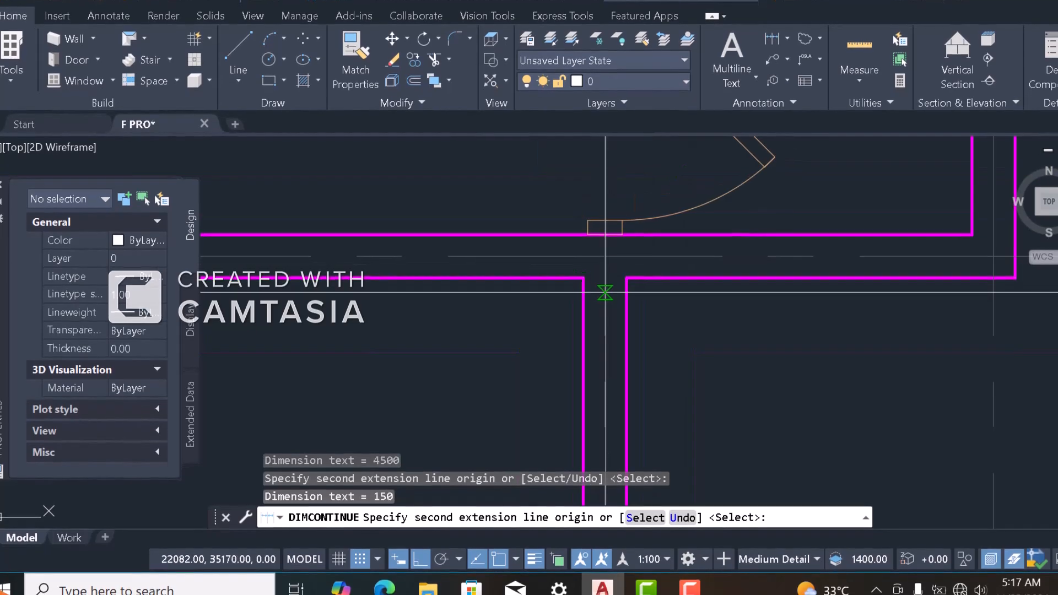
Continue the dimension chain upward to the inner and outer faces of the W/C's upper wall
scroll(623, 189, "up", 5)
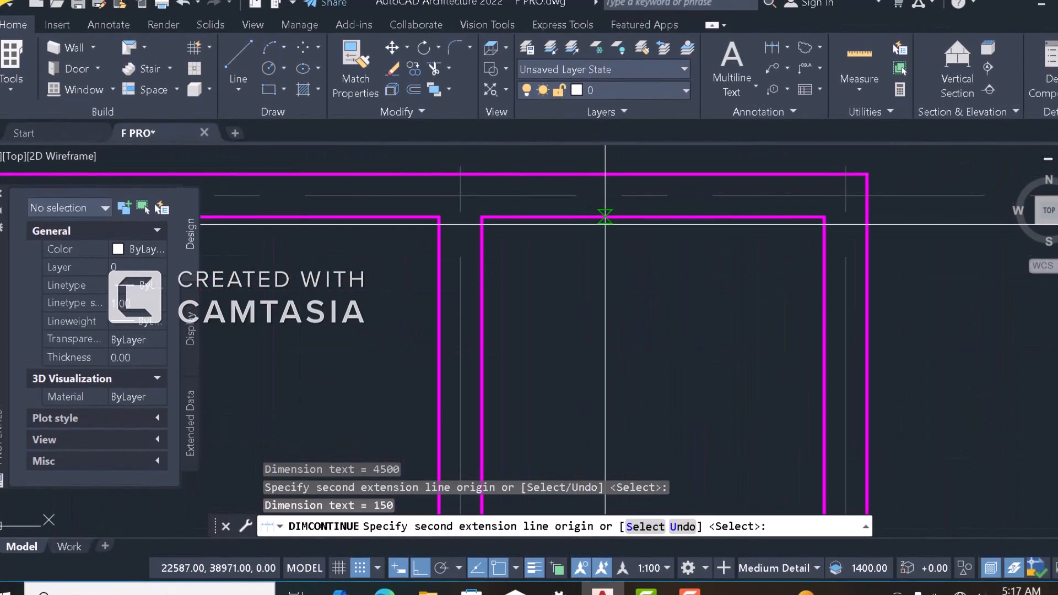
left_click(604, 214)
scroll(606, 213, "down", 3)
scroll(606, 204, "up", 2)
left_click(599, 234)
scroll(598, 232, "down", 5)
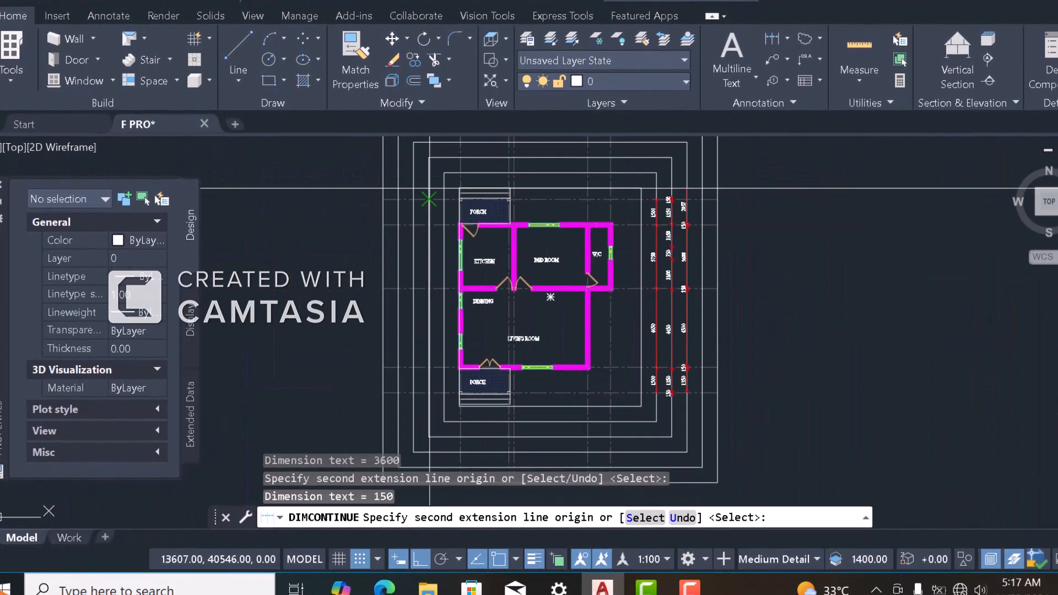
Continue the chain to the lower and upper edges of the upper porch column and end it
scroll(532, 214, "up", 6)
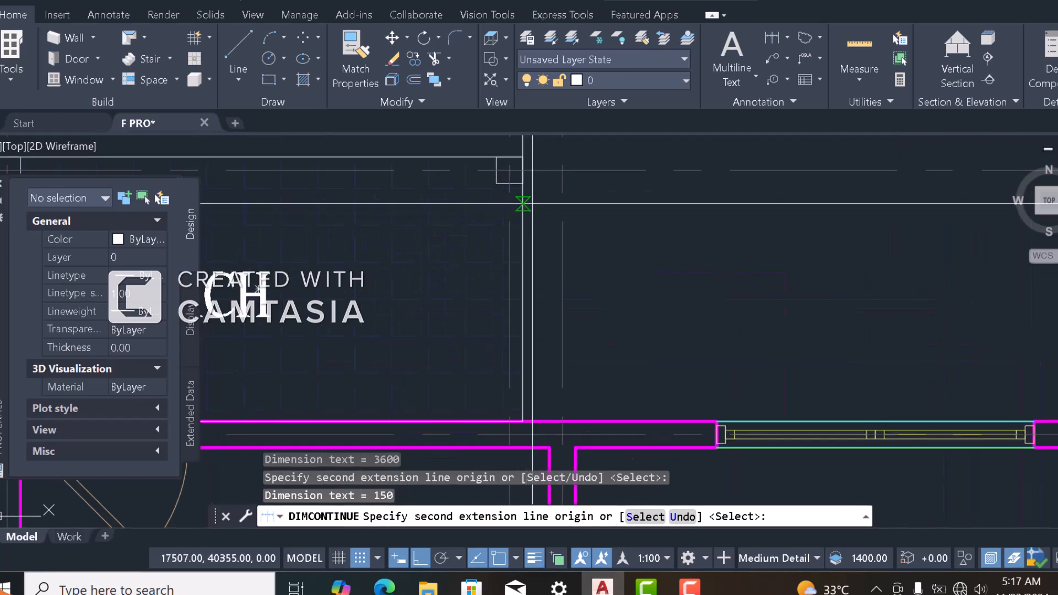
left_click(518, 202)
scroll(517, 201, "down", 5)
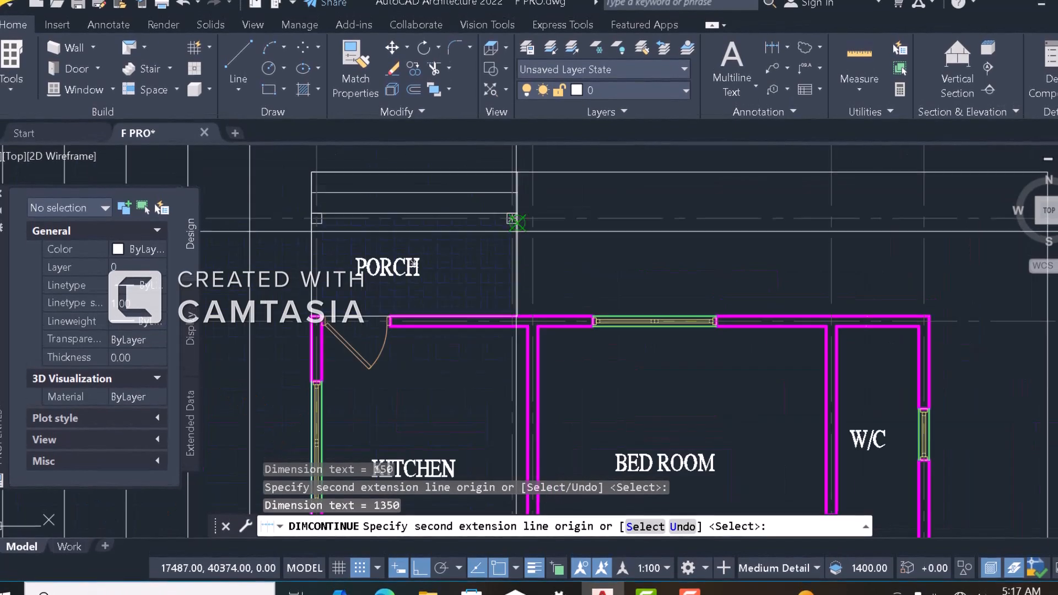
scroll(517, 202, "up", 5)
left_click(518, 296)
scroll(519, 296, "down", 5)
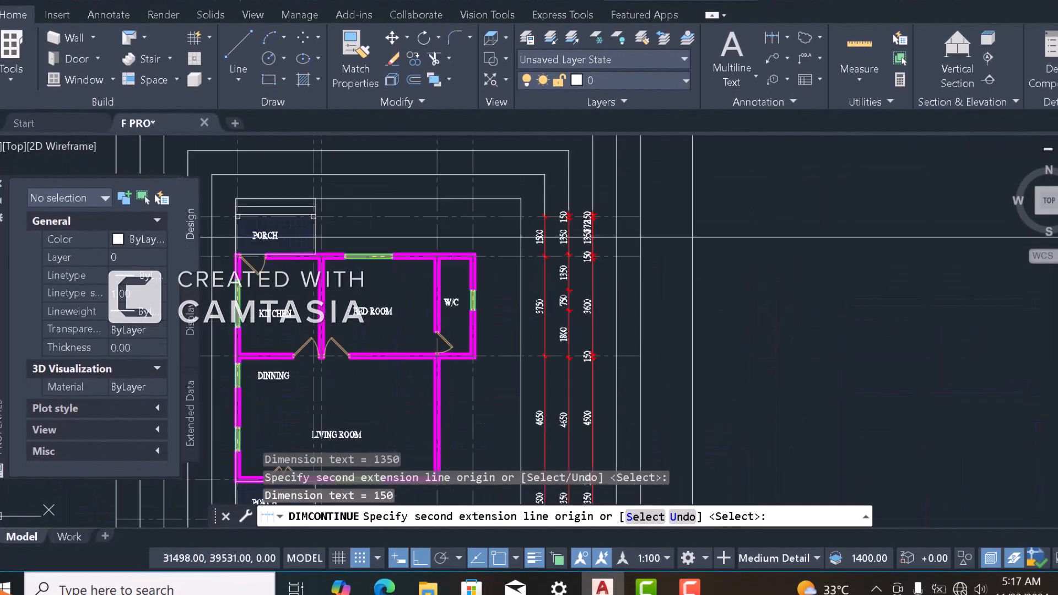
key("Escape")
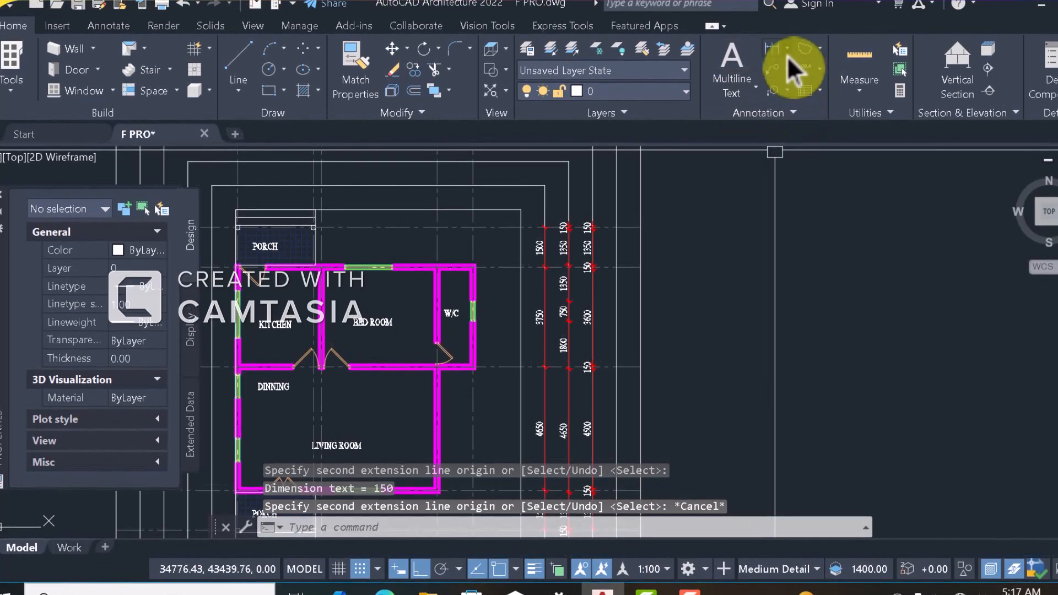
Add an overall vertical linear dimension between the centres of the upper and lower porch columns, placed on the next rectangle outward
left_click(788, 48)
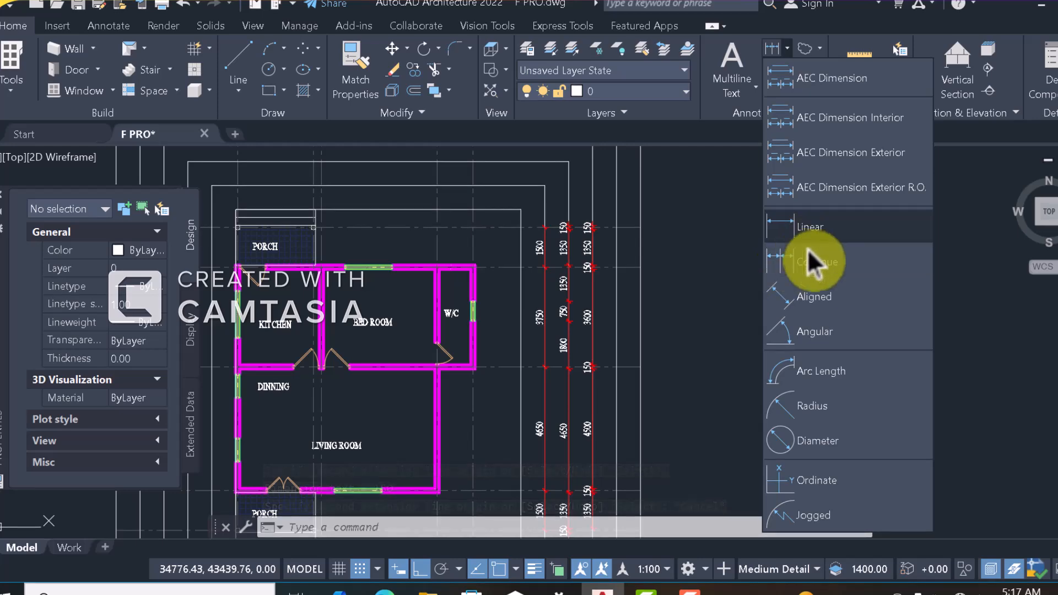
left_click(823, 226)
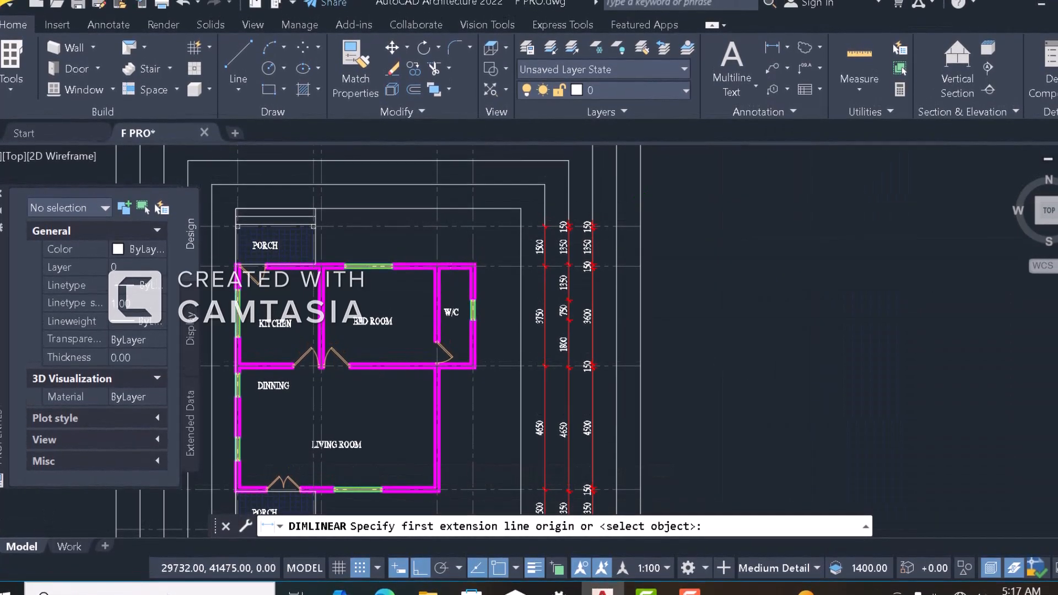
scroll(464, 189, "up", 5)
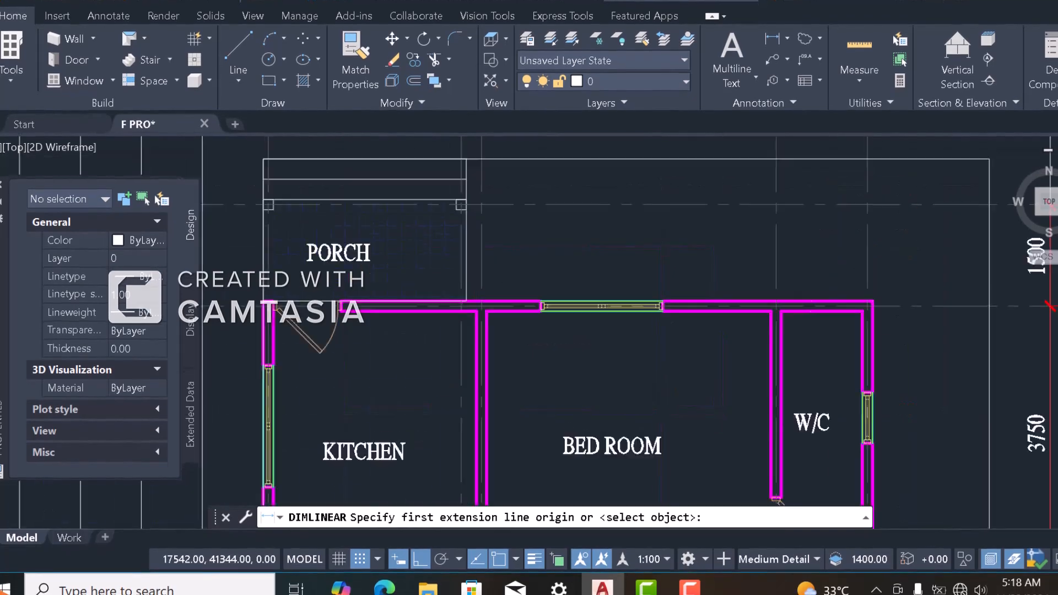
scroll(208, 408, "down", 2)
scroll(209, 393, "up", 2)
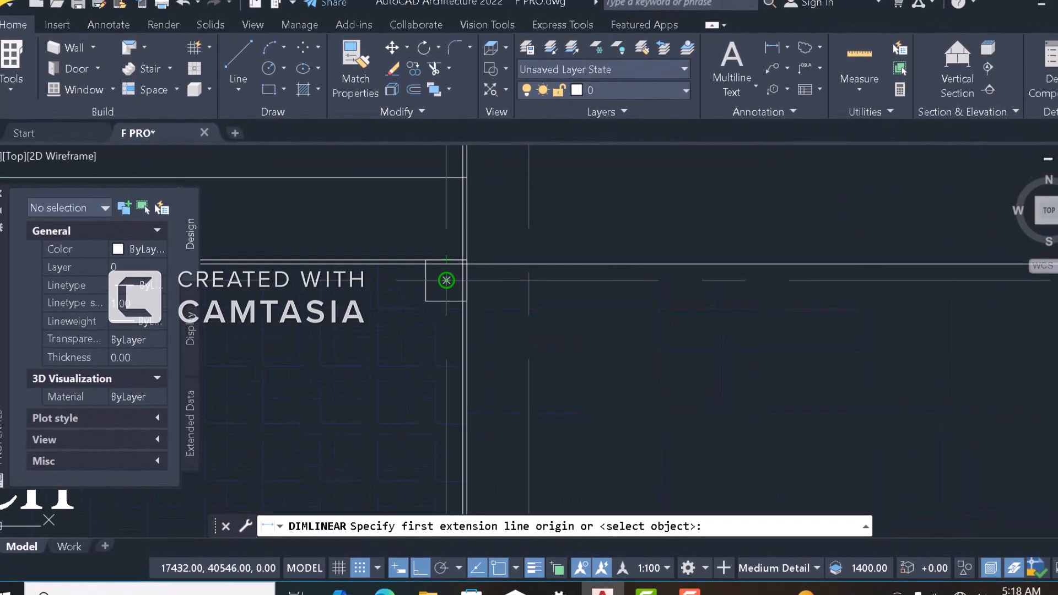
left_click(451, 255)
scroll(451, 255, "down", 8)
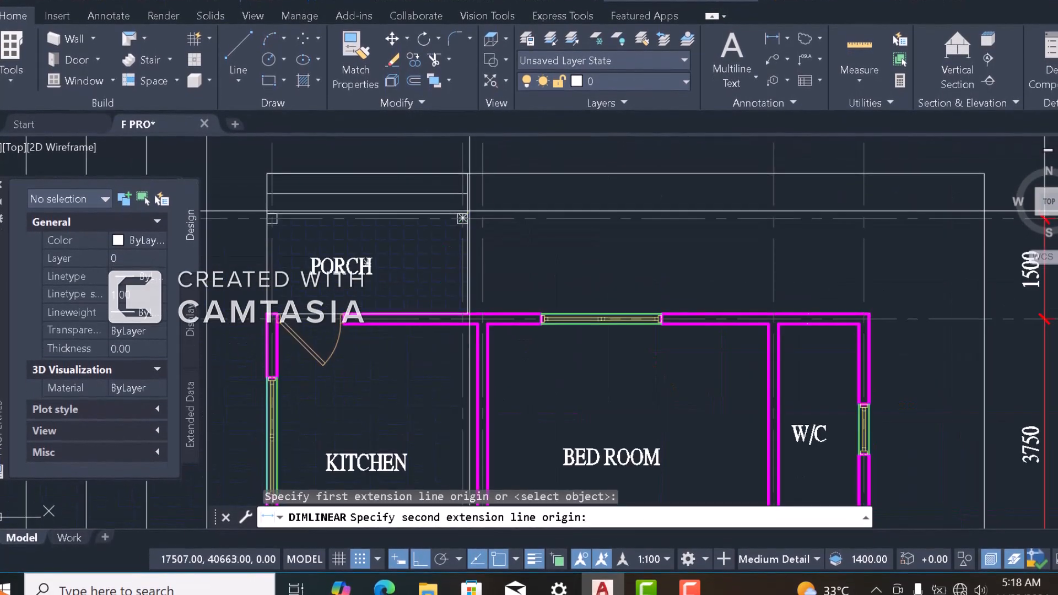
scroll(473, 316, "up", 10)
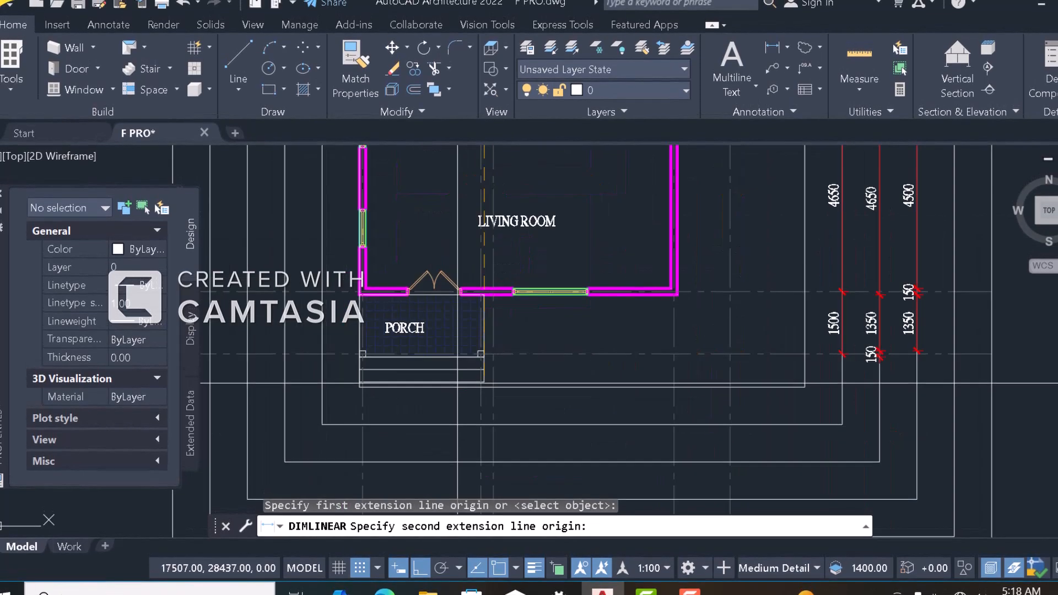
scroll(464, 331, "up", 3)
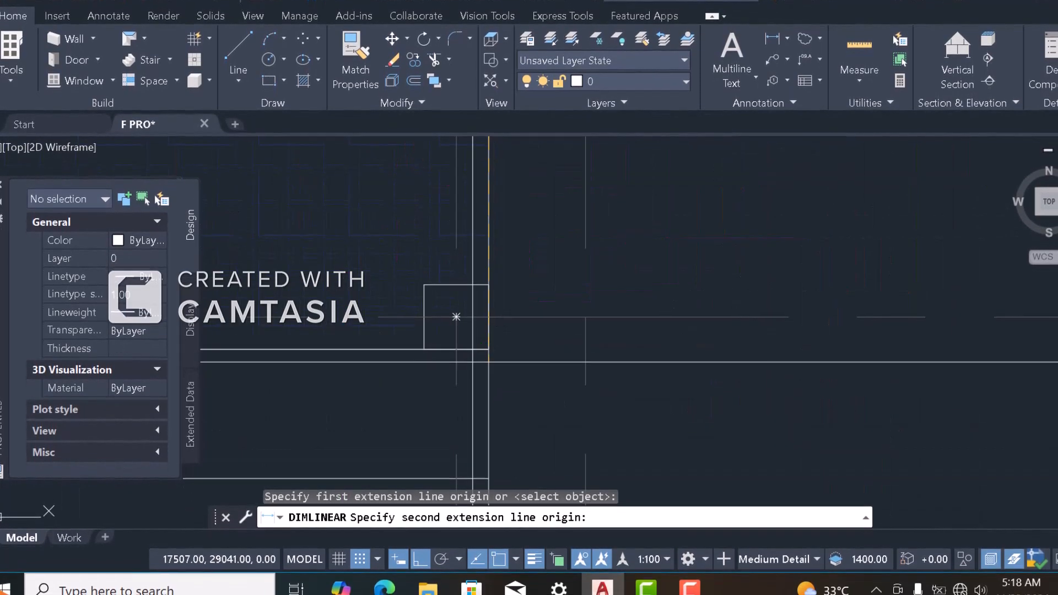
scroll(490, 316, "down", 6)
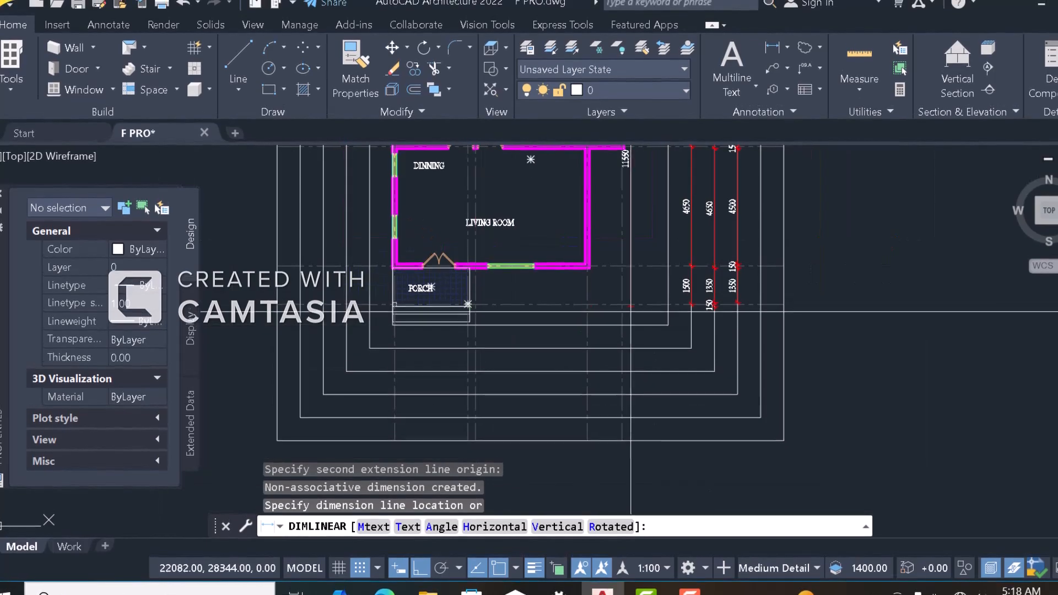
scroll(756, 255, "up", 1)
scroll(760, 232, "down", 3)
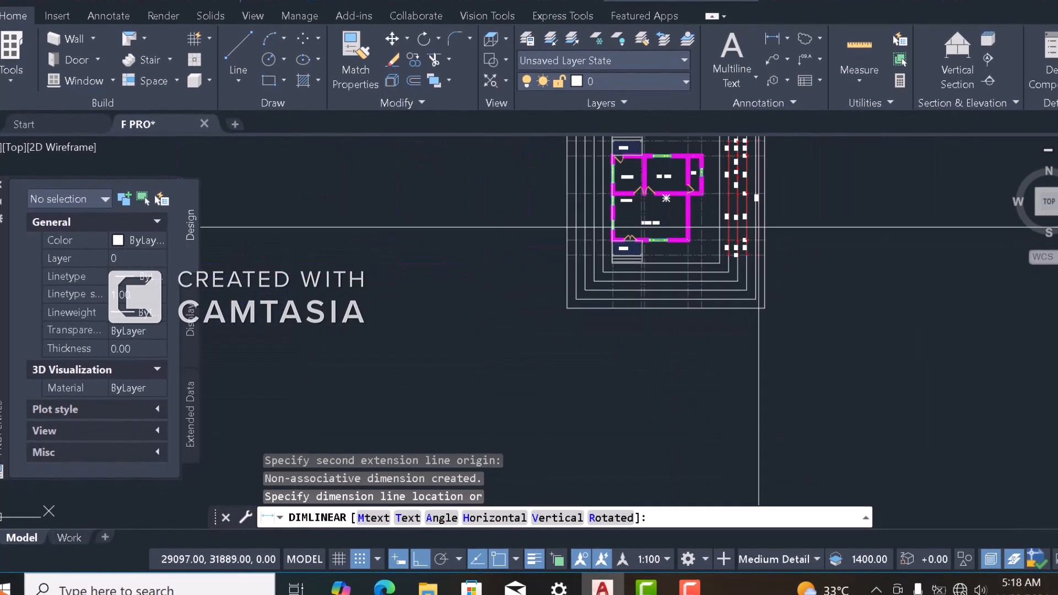
left_click(754, 224)
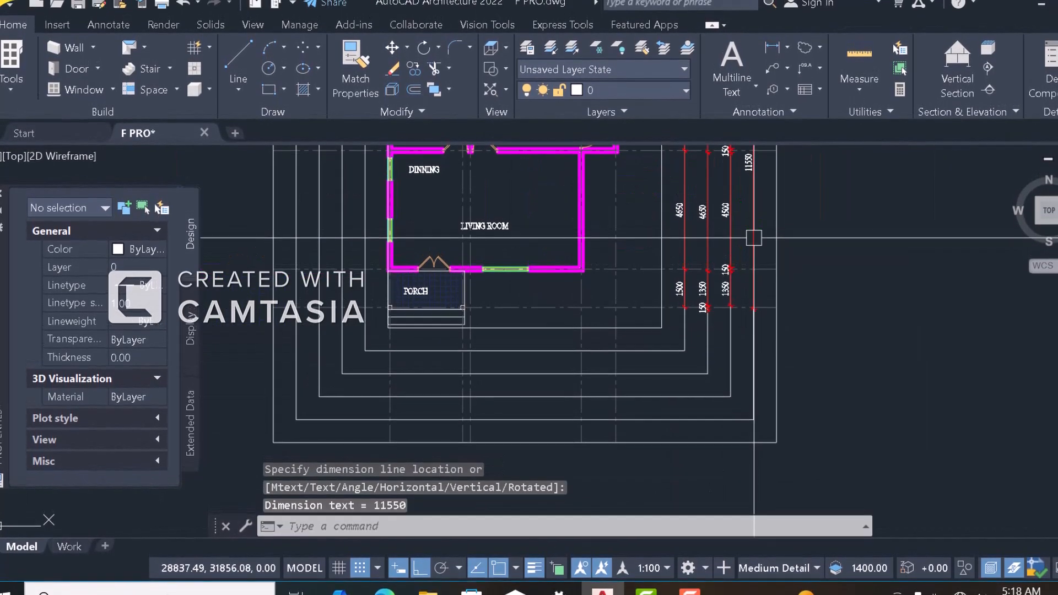
Add a vertical linear dimension between the inner faces of the W/C's lower and upper walls, placed inside the room near the window wall
scroll(753, 269, "down", 4)
scroll(753, 285, "down", 4)
scroll(758, 251, "up", 6)
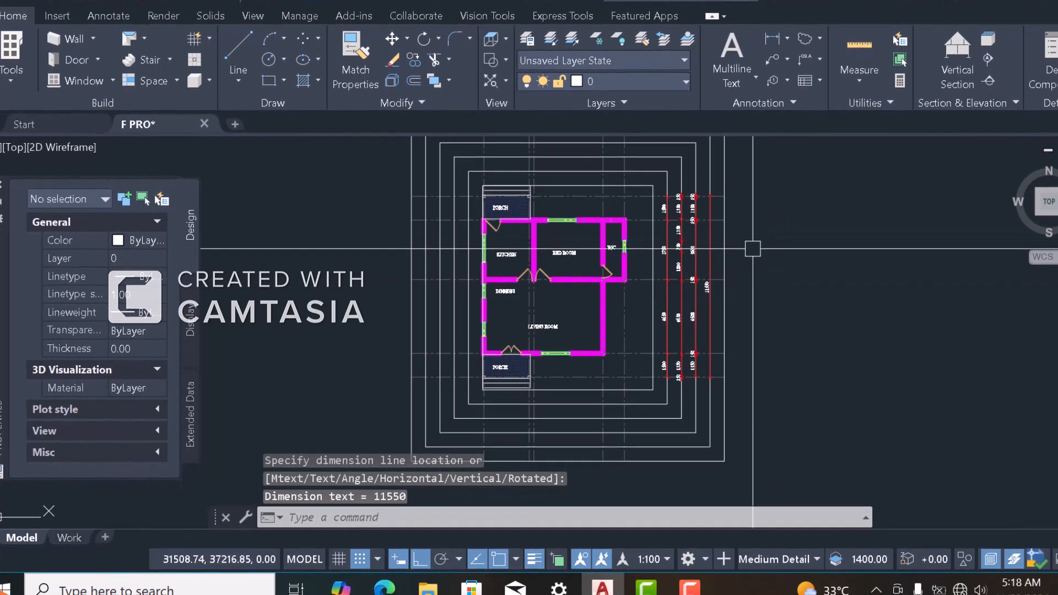
scroll(579, 297, "up", 4)
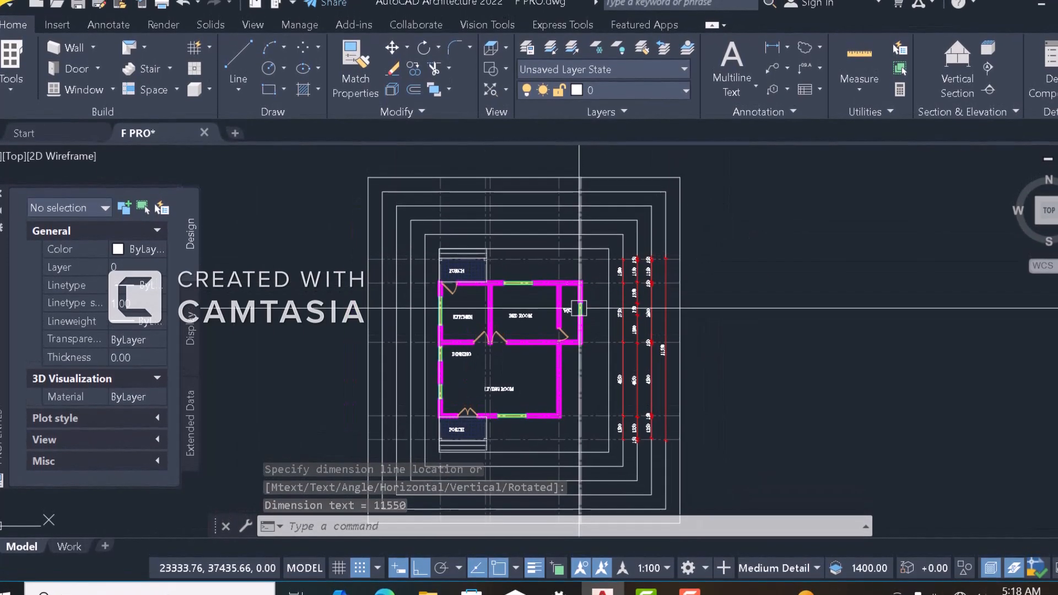
scroll(563, 306, "up", 4)
scroll(573, 229, "down", 2)
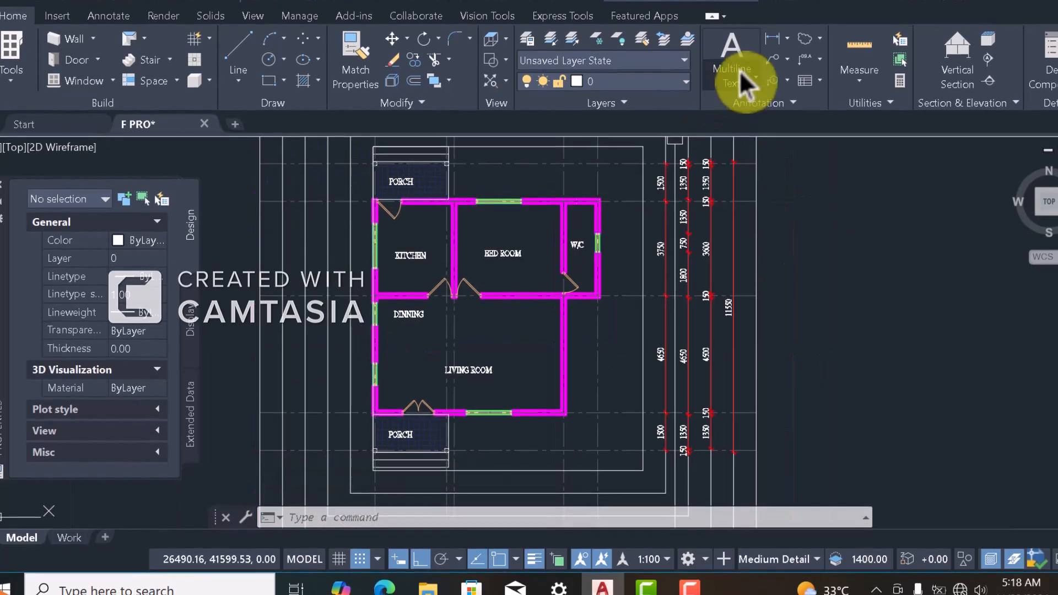
left_click(772, 38)
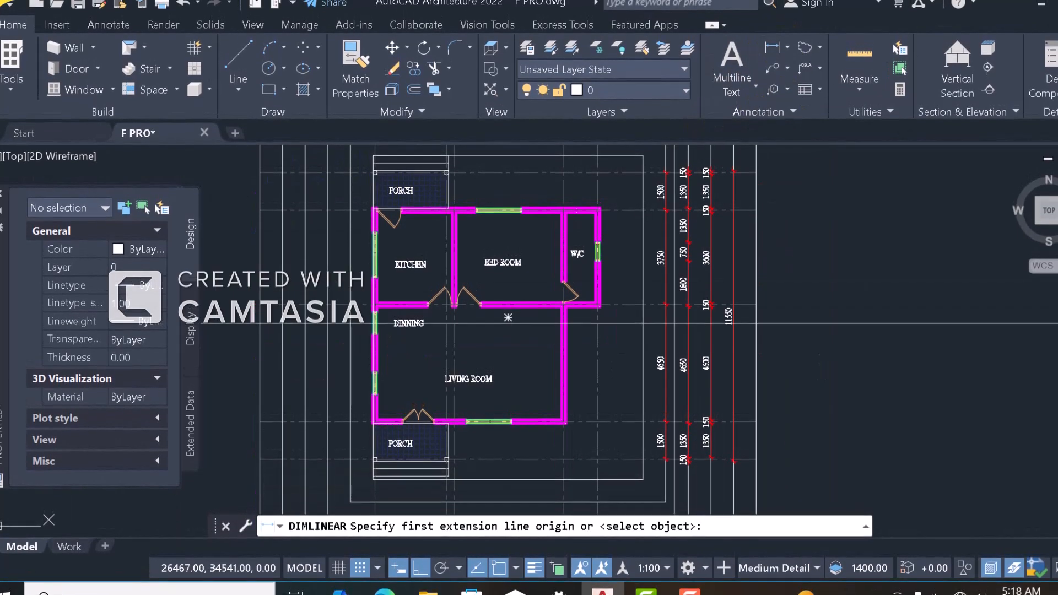
scroll(592, 244, "up", 5)
left_click(592, 256)
scroll(592, 257, "down", 5)
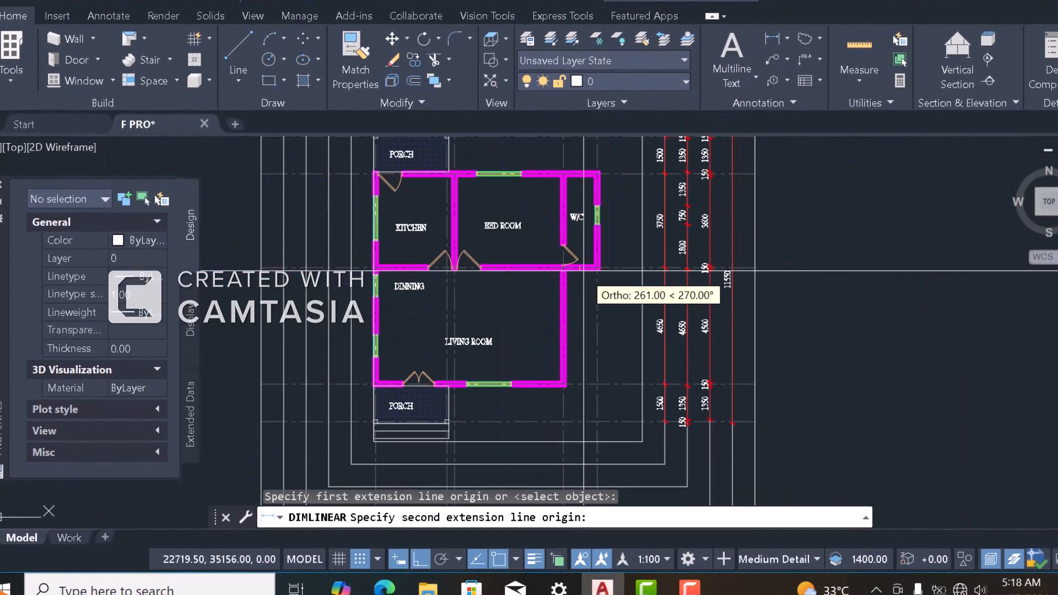
scroll(595, 183, "up", 5)
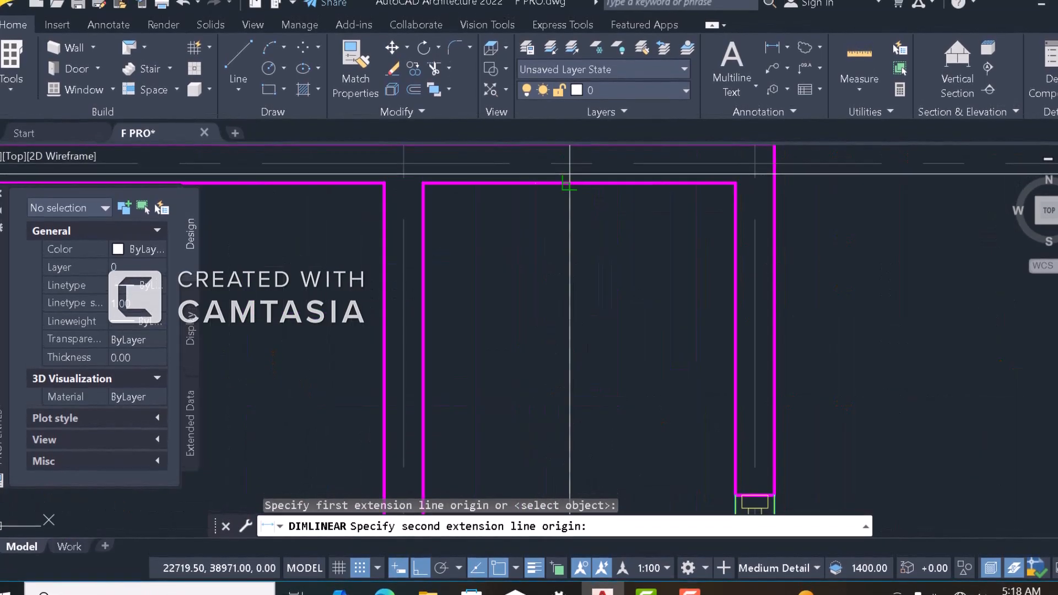
left_click(568, 187)
scroll(567, 187, "down", 5)
scroll(619, 252, "up", 5)
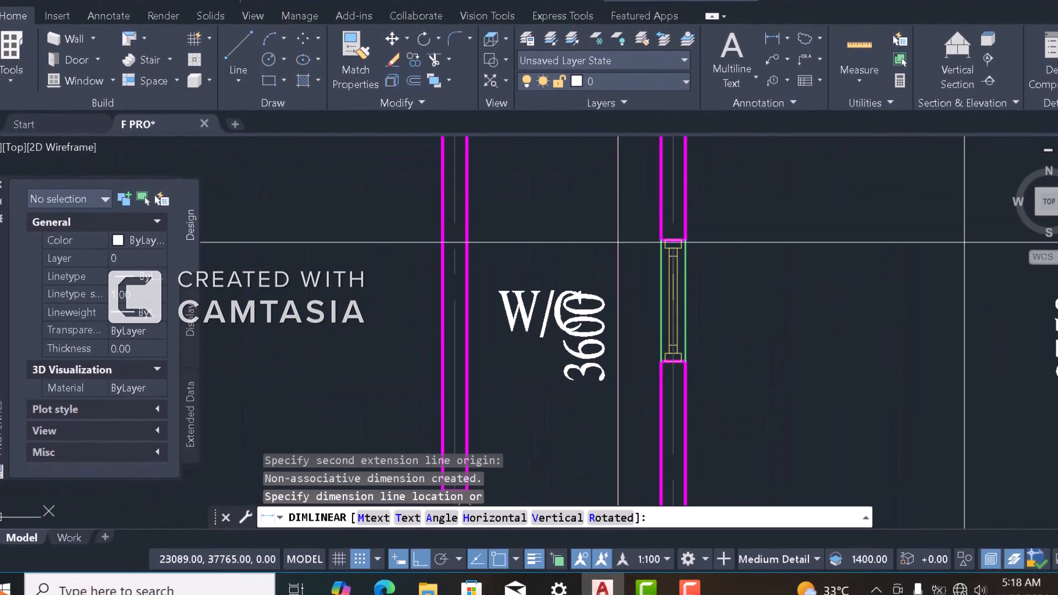
left_click(643, 183)
Add a horizontal linear dimension across the W/C's interior width, placed just above the room label
scroll(644, 183, "down", 5)
scroll(625, 205, "up", 5)
key("Return")
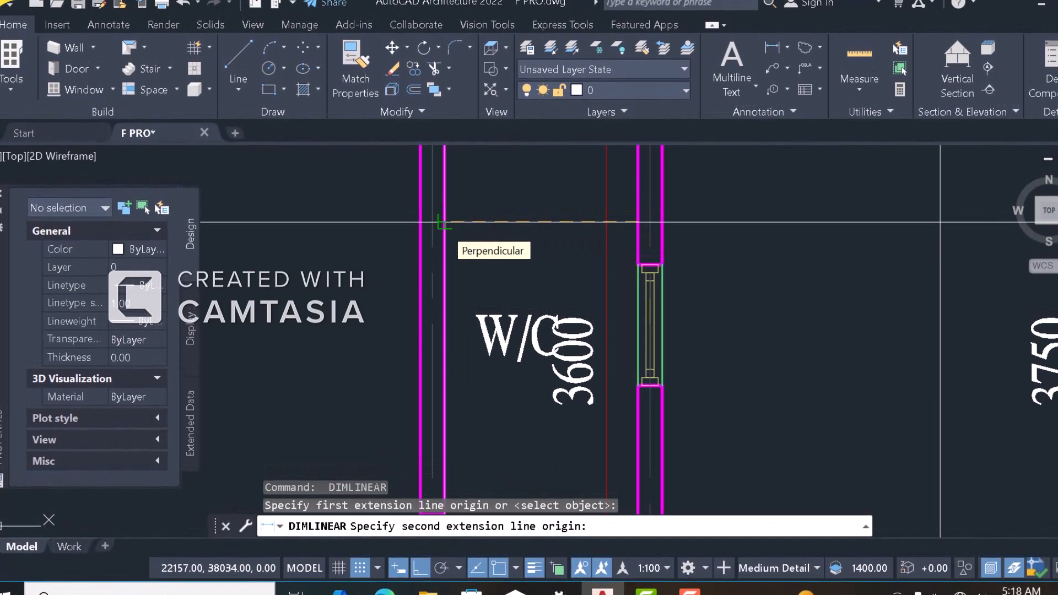
left_click(443, 223)
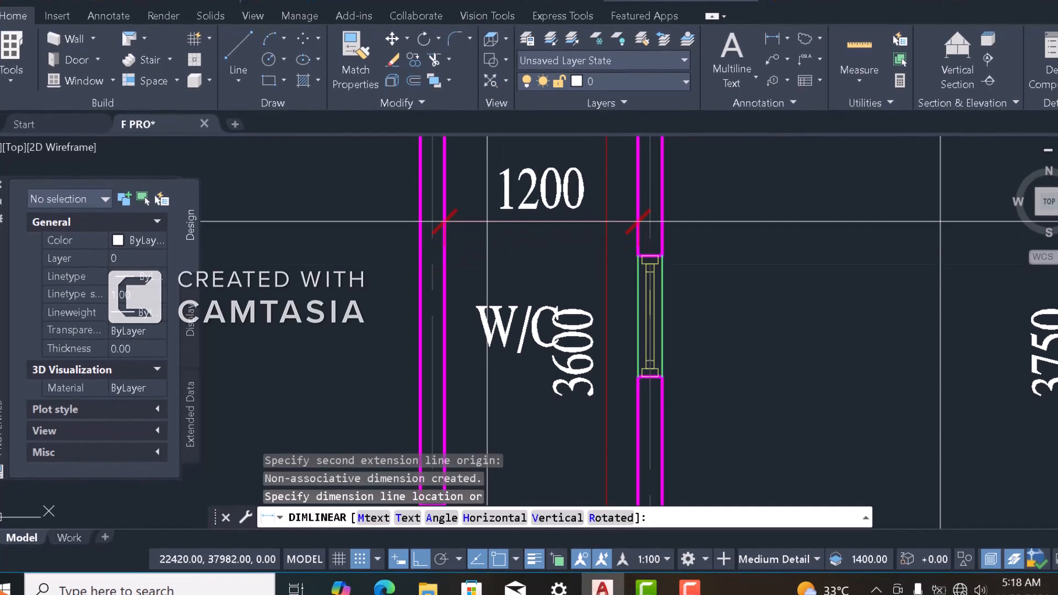
left_click(512, 223)
Add a horizontal linear dimension across the living room's full interior width, placed between the DINNING and LIVING ROOM labels
scroll(524, 260, "down", 5)
scroll(524, 249, "down", 2)
scroll(515, 260, "up", 6)
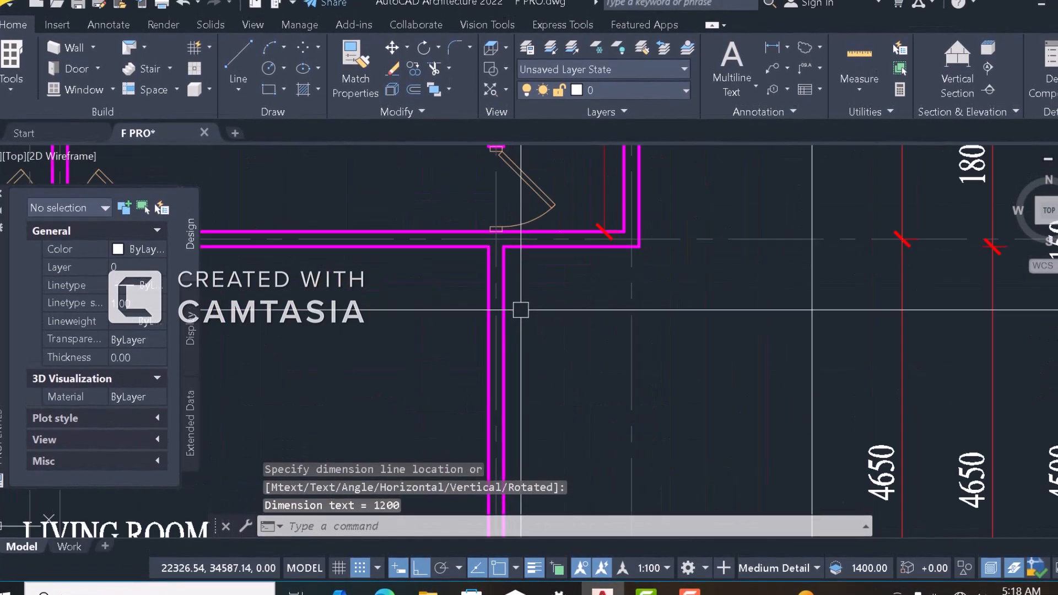
left_click(488, 290)
scroll(499, 284, "down", 5)
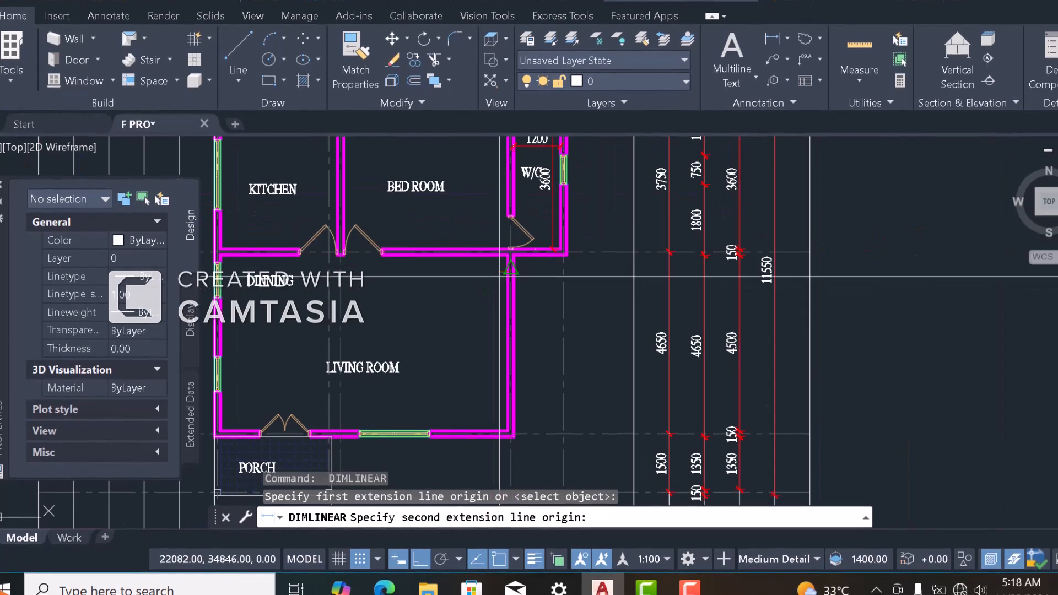
scroll(221, 270, "up", 6)
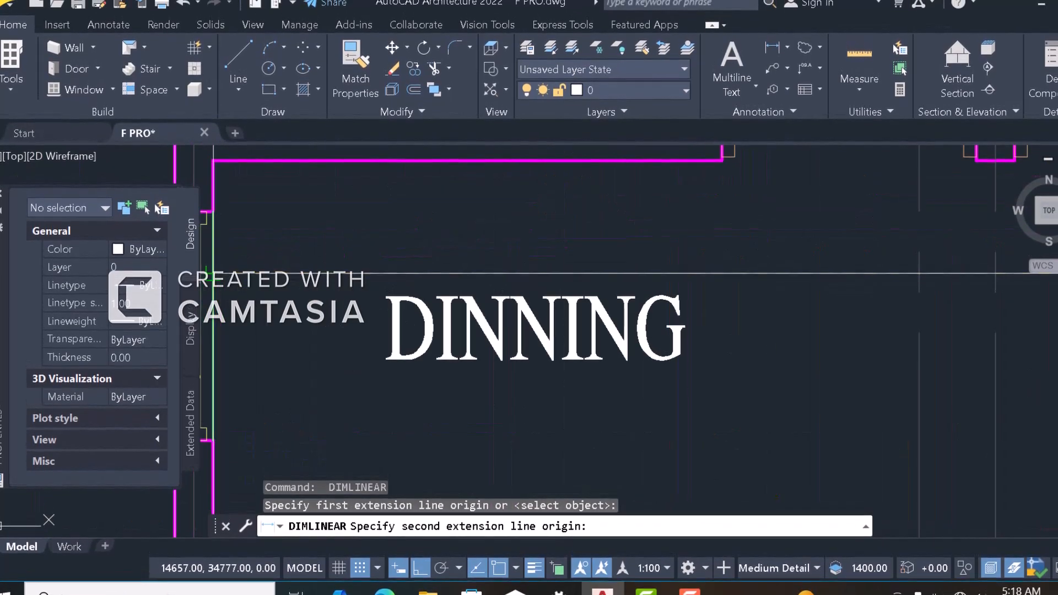
scroll(375, 232, "down", 3)
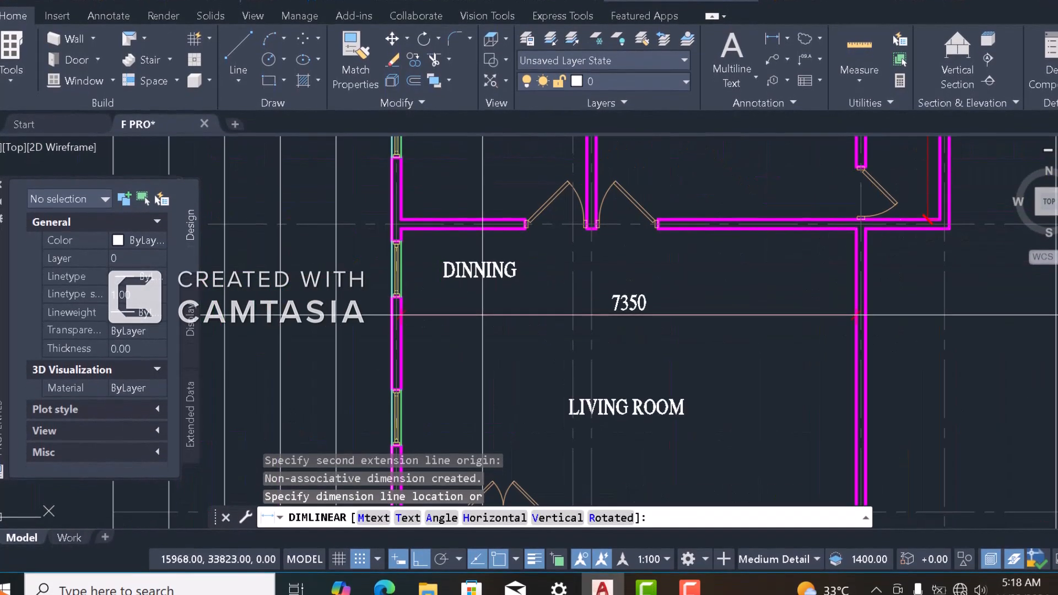
left_click(485, 316)
Add a vertical linear dimension between the inner faces of the living room's upper and lower walls, placed between the room label and the far side wall
scroll(491, 286, "down", 1)
scroll(491, 286, "down", 1)
scroll(662, 286, "up", 5)
key("Return")
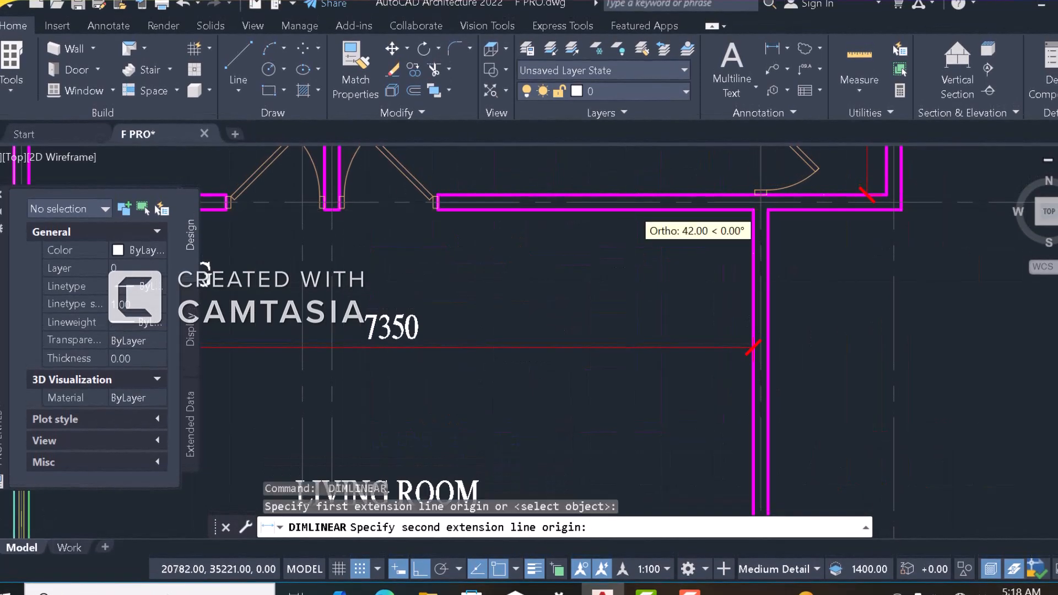
scroll(761, 202, "down", 5)
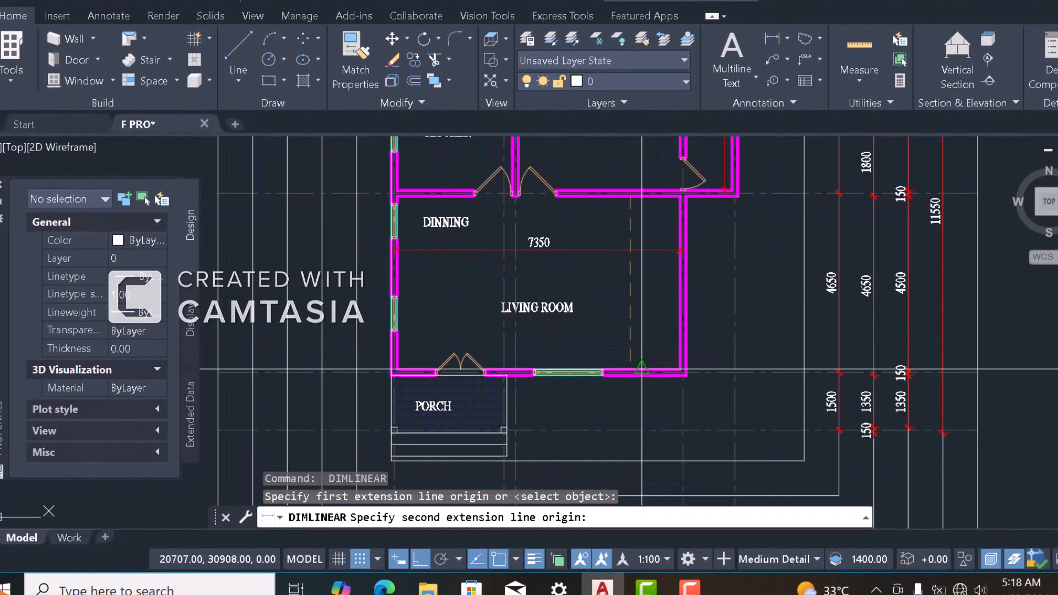
scroll(625, 375, "up", 2)
left_click(624, 375)
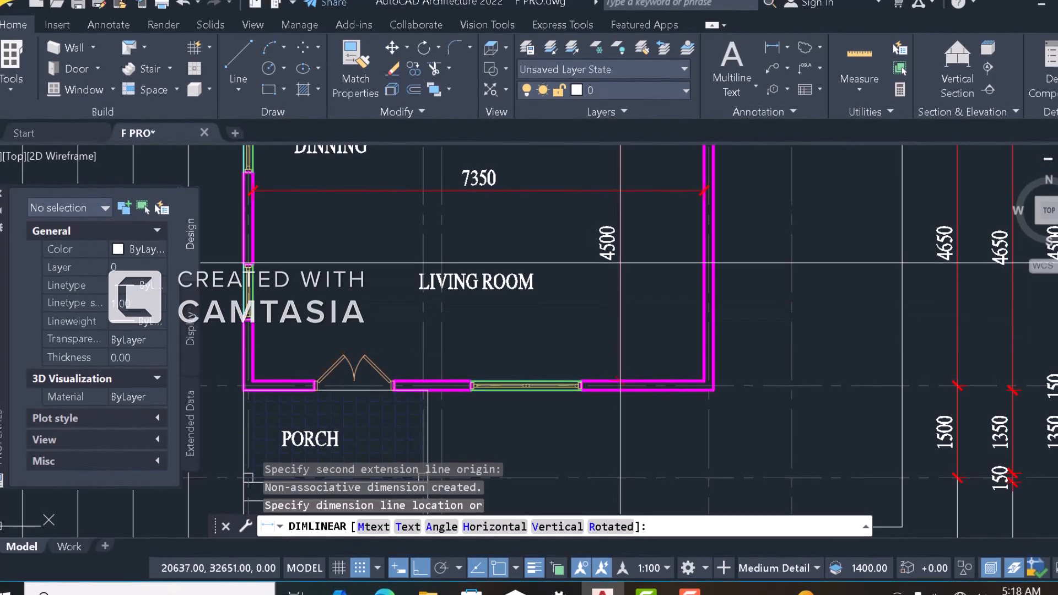
left_click(610, 364)
scroll(599, 306, "down", 5)
scroll(598, 285, "up", 5)
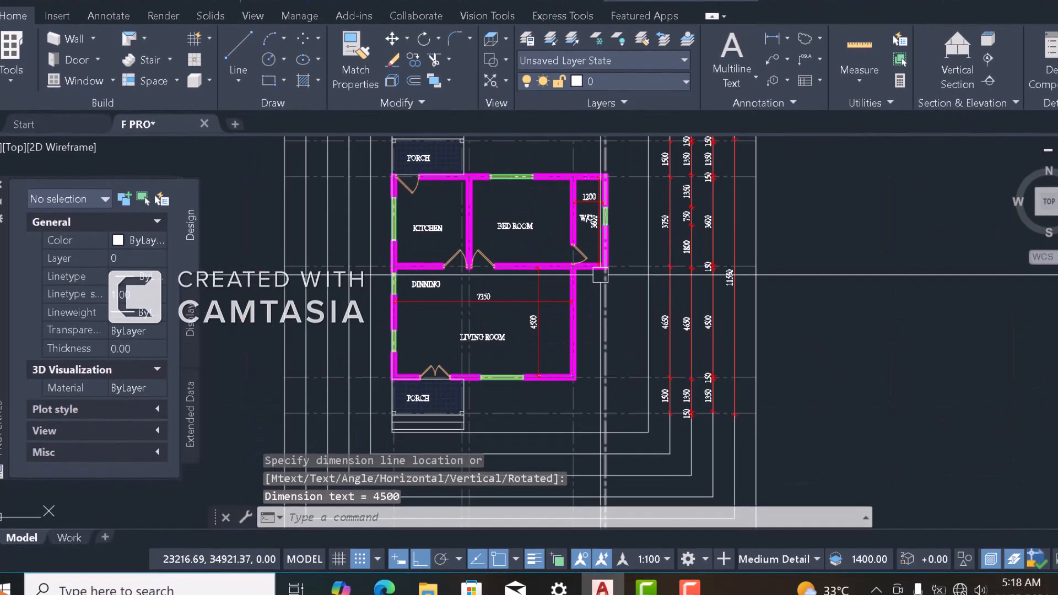
Draw a circle of radius 300 just outside the outermost rectangle, near the end of the uppermost horizontal grid line
scroll(598, 259, "down", 3)
scroll(630, 232, "up", 6)
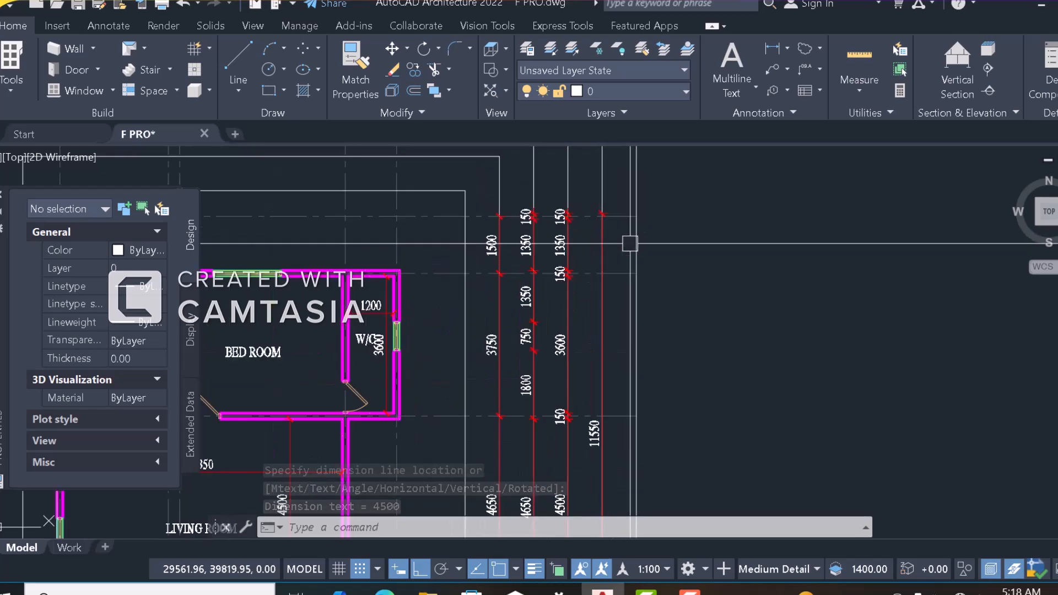
scroll(630, 244, "down", 2)
scroll(634, 217, "up", 6)
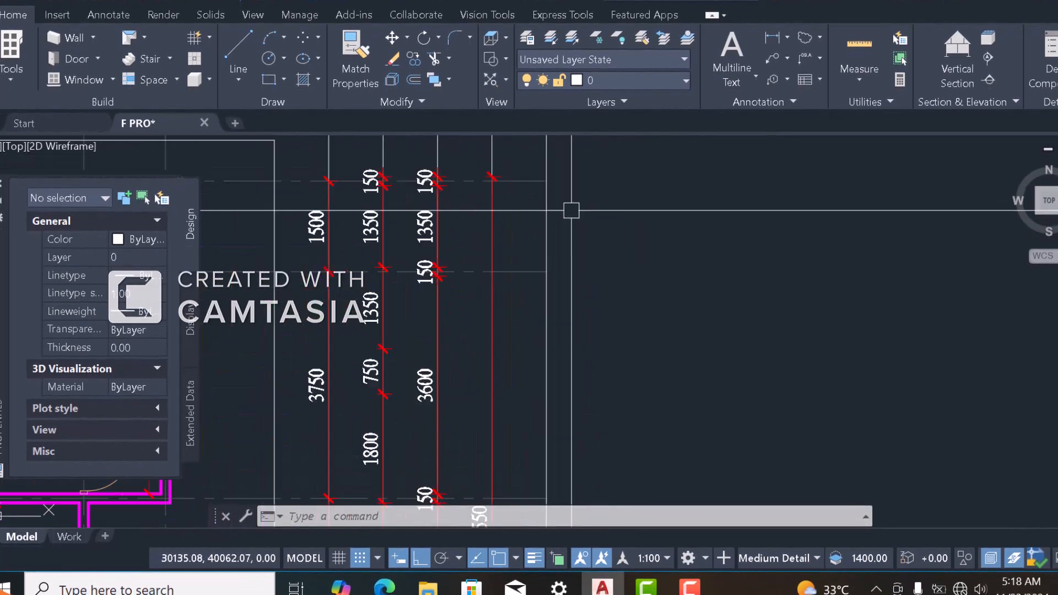
scroll(572, 210, "down", 2)
scroll(549, 220, "up", 6)
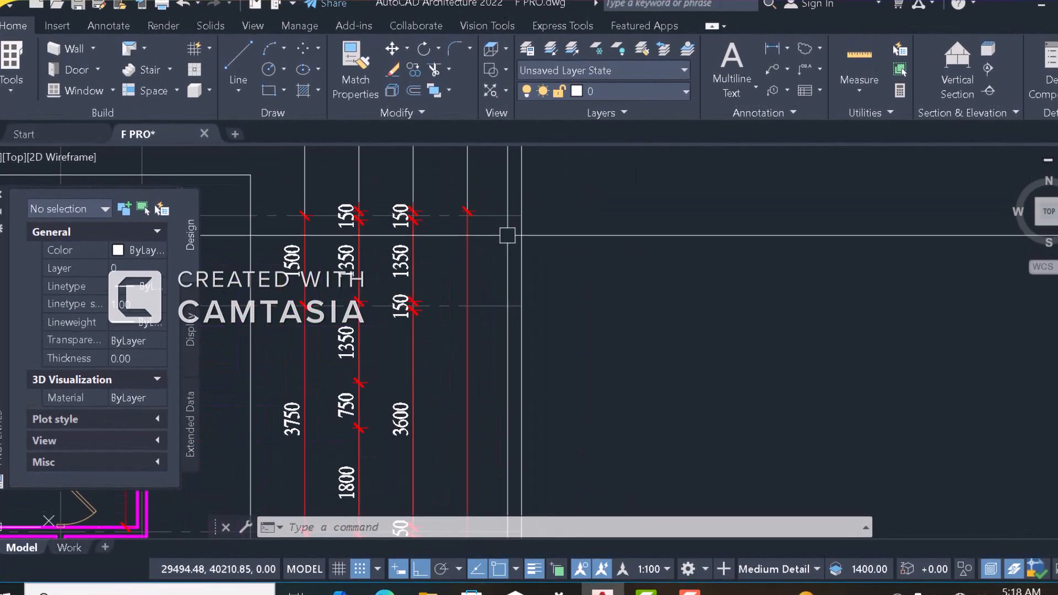
scroll(508, 235, "down", 2)
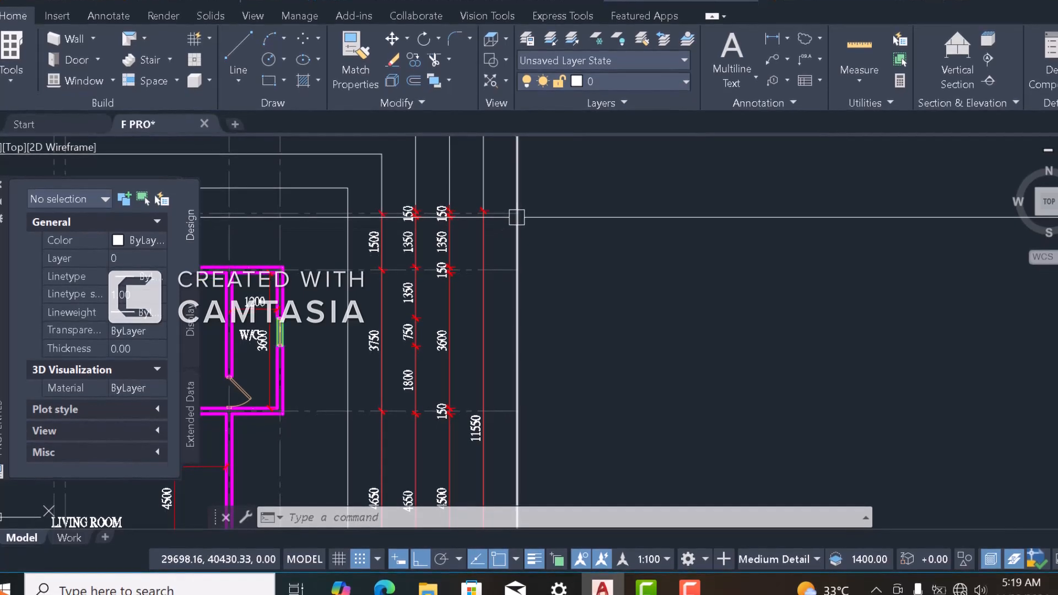
scroll(539, 242, "up", 2)
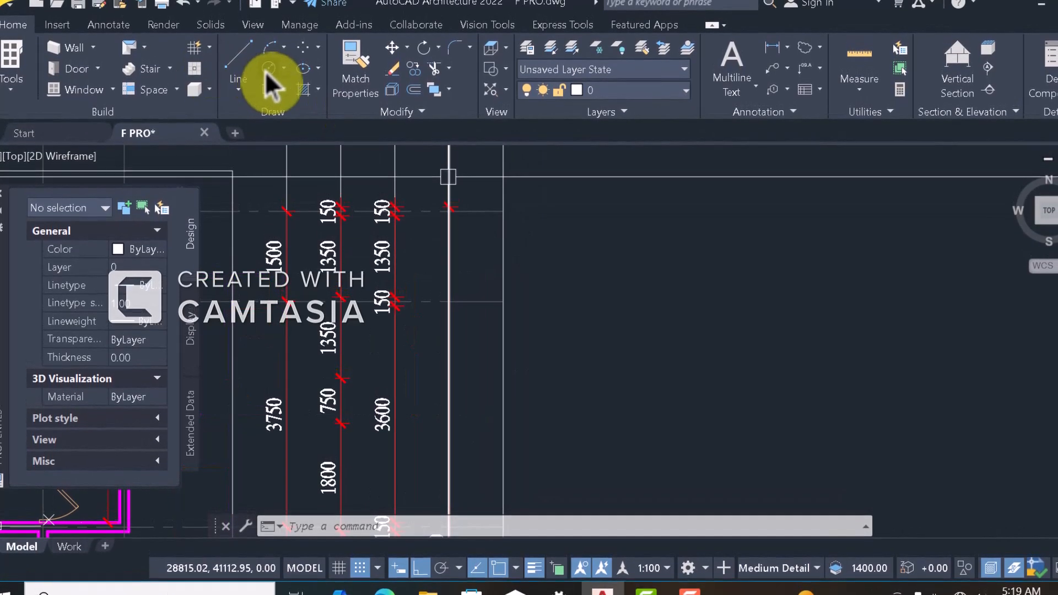
left_click(268, 59)
left_click(586, 240)
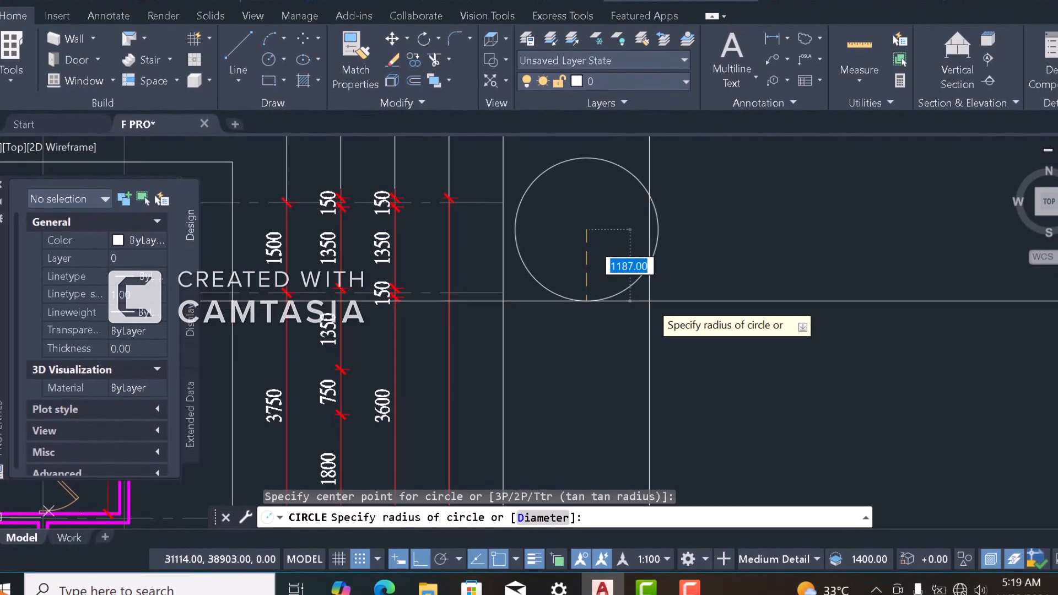
type("300")
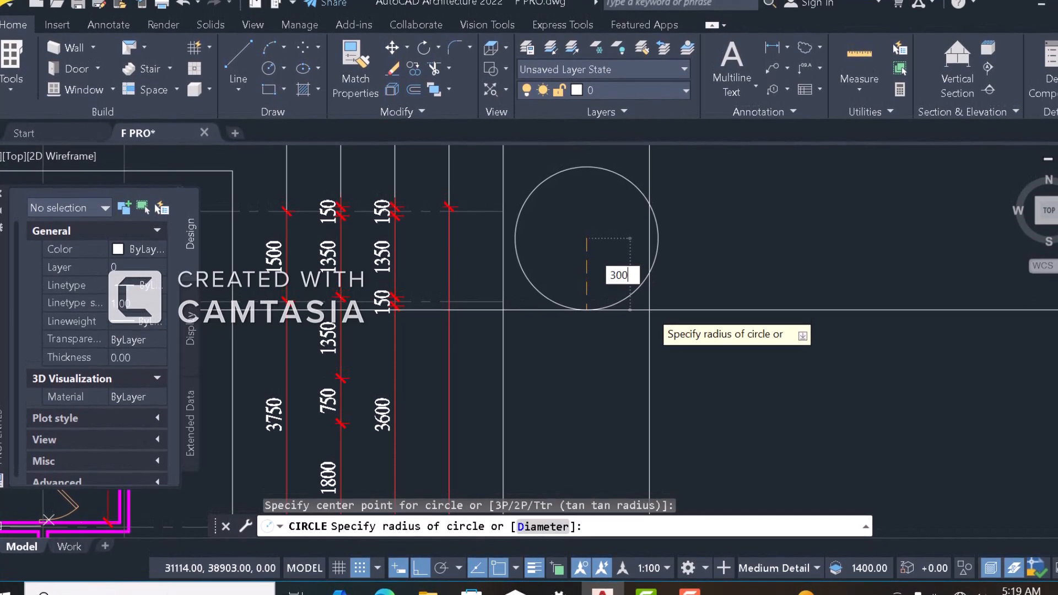
key("Return")
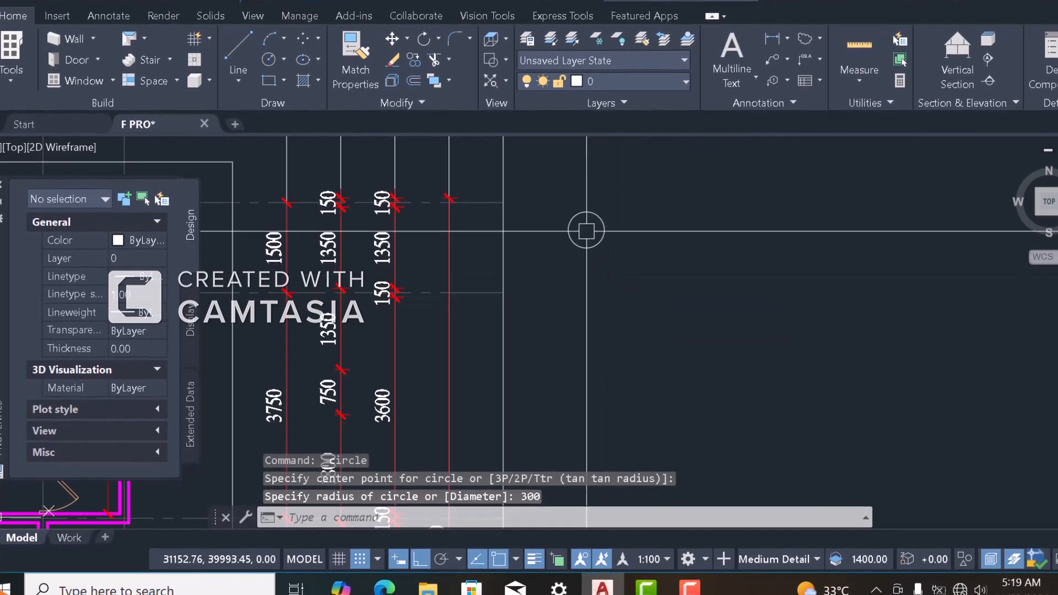
Move the circle by its left quadrant to the point where the uppermost horizontal grid line ends on the outermost rectangle
left_click(568, 232)
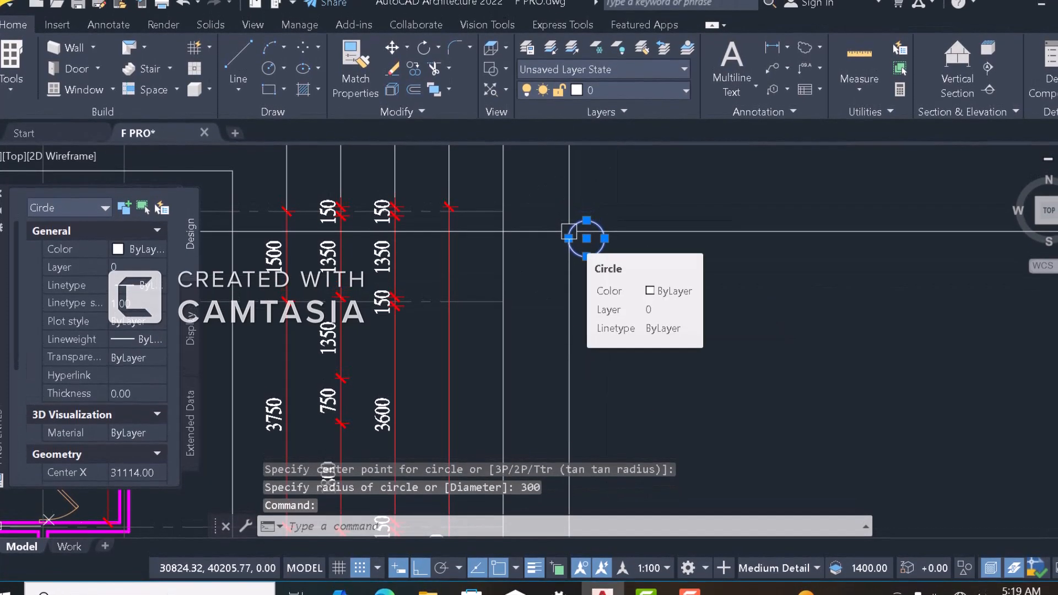
type("m")
key("Return")
scroll(571, 234, "up", 4)
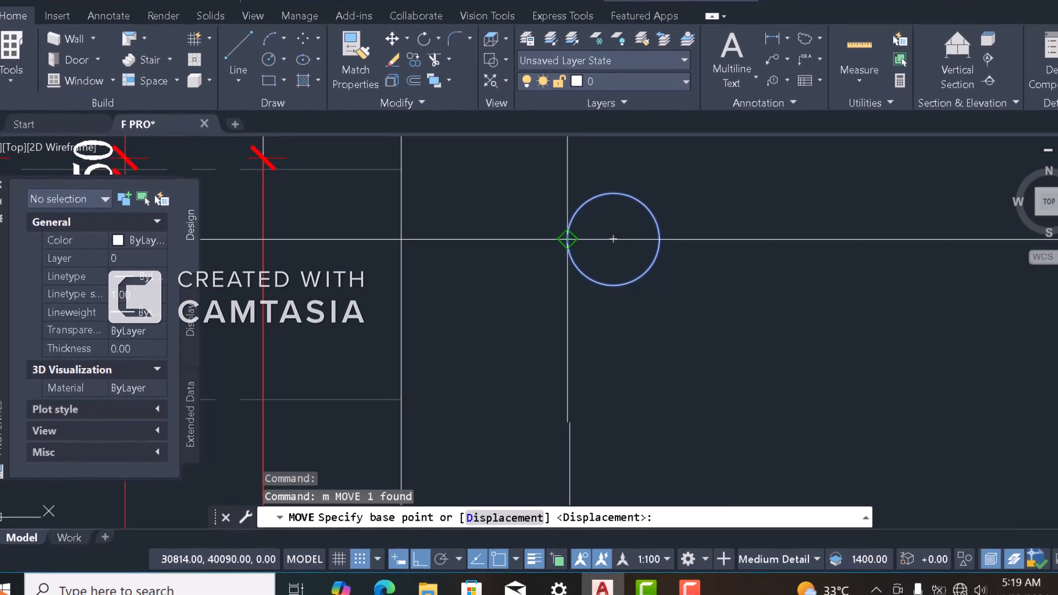
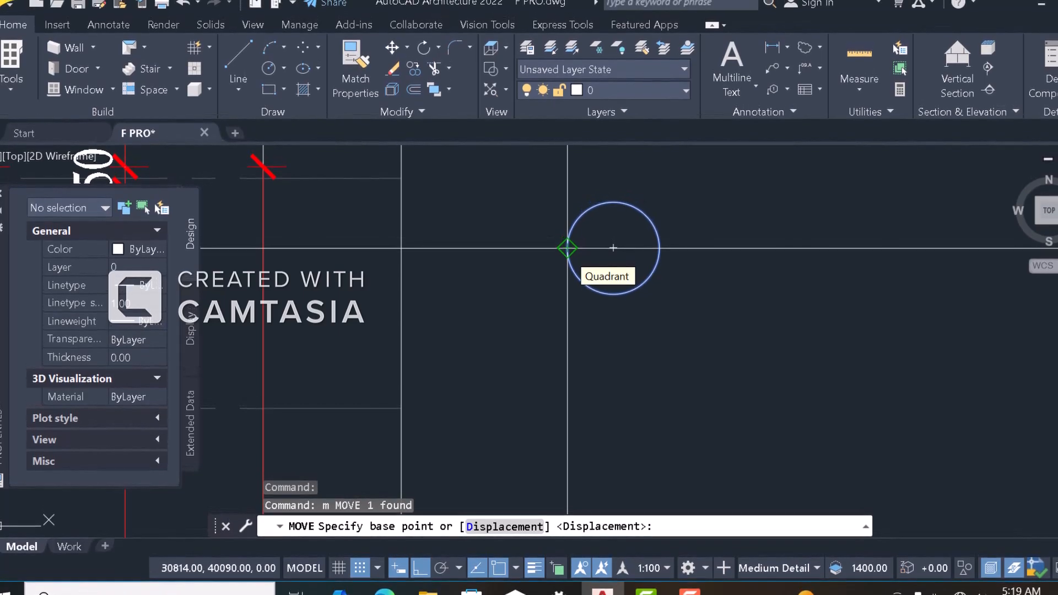
scroll(334, 162, "up", 4)
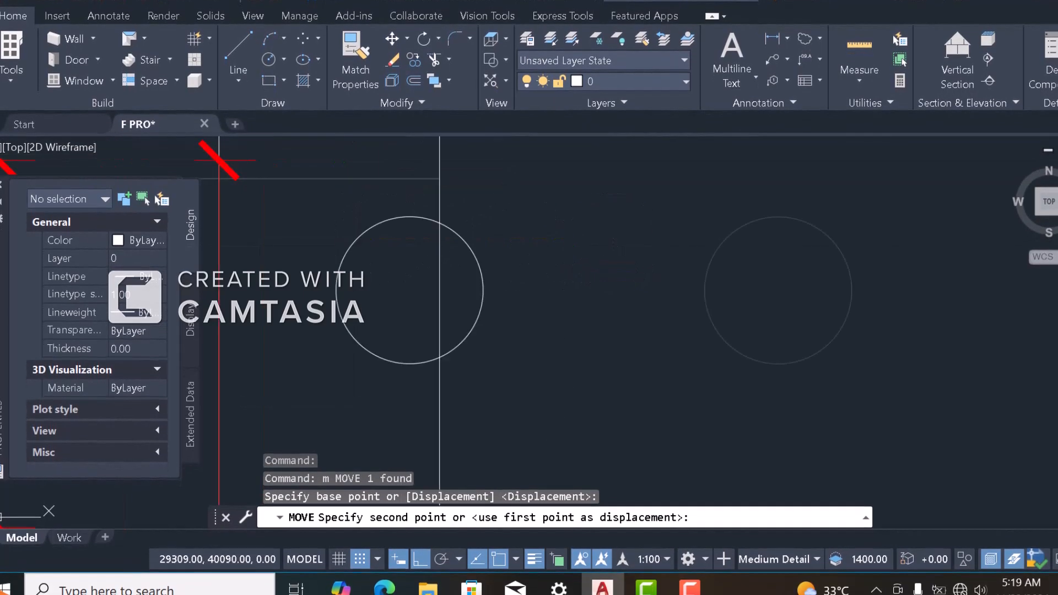
scroll(507, 193, "down", 2)
scroll(520, 190, "up", 8)
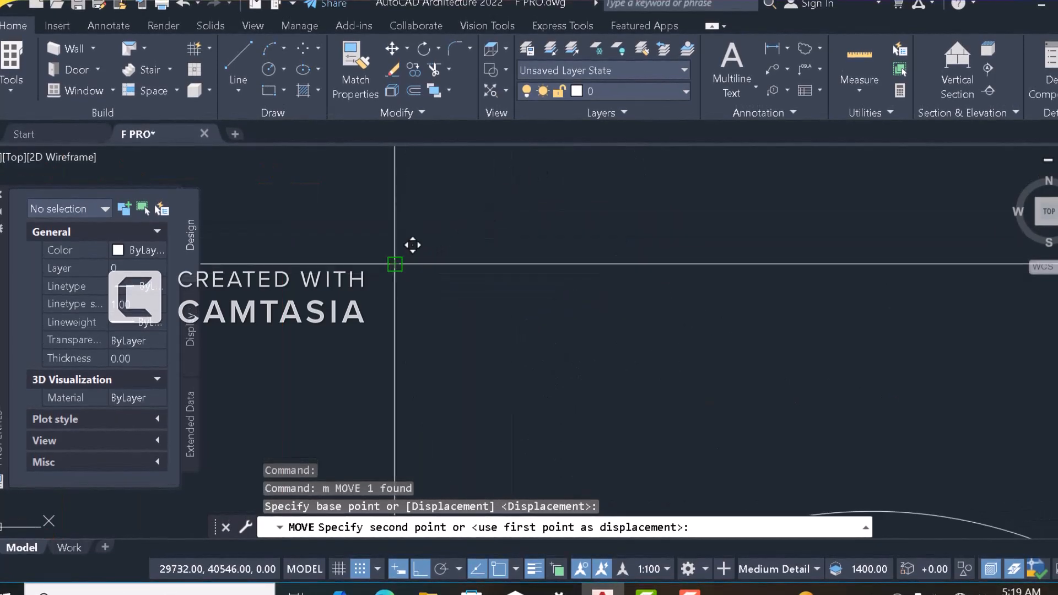
left_click(395, 265)
scroll(512, 231, "down", 5)
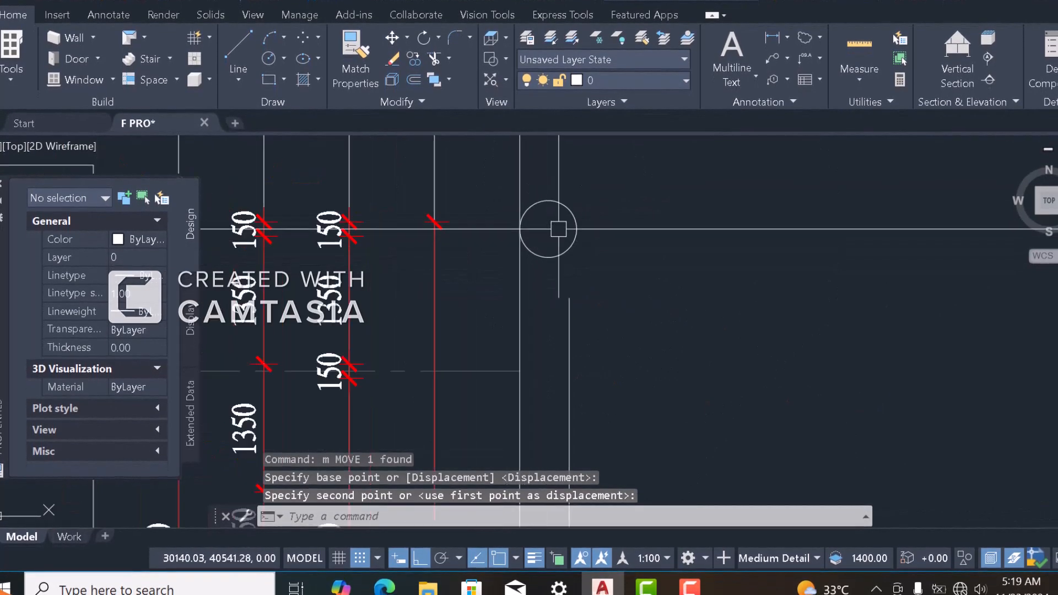
Start a multiline text in the Annotative style with its text box spanning the inside of the grid circle
scroll(558, 230, "up", 4)
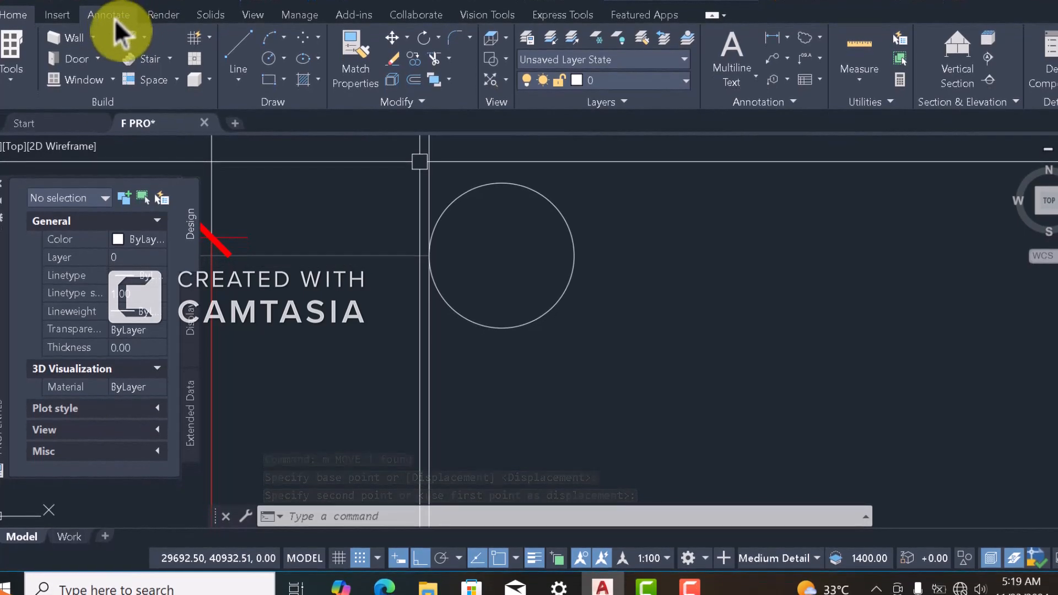
left_click(115, 17)
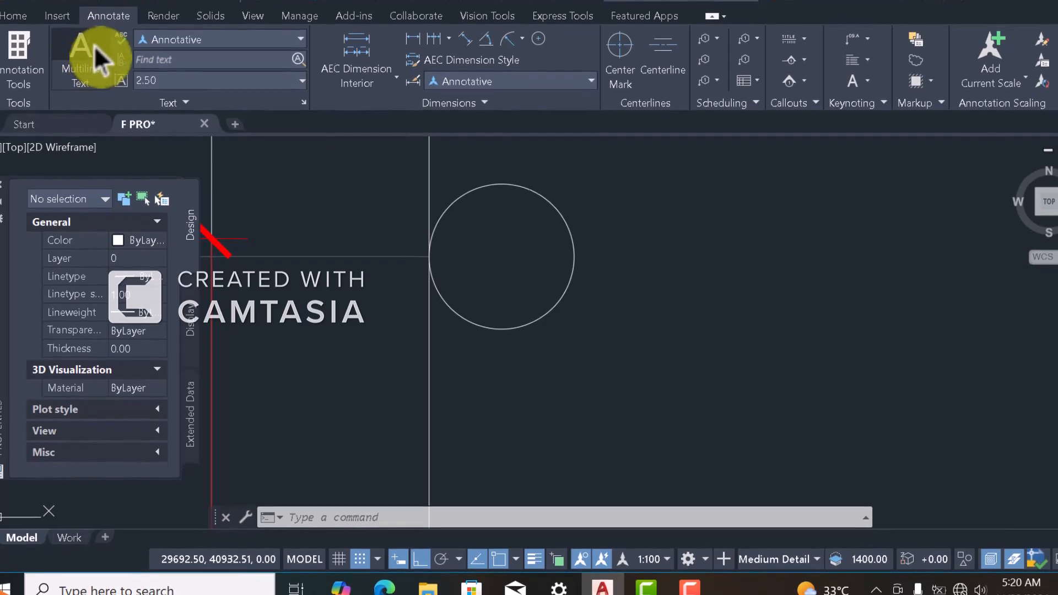
left_click(88, 55)
scroll(486, 221, "up", 4)
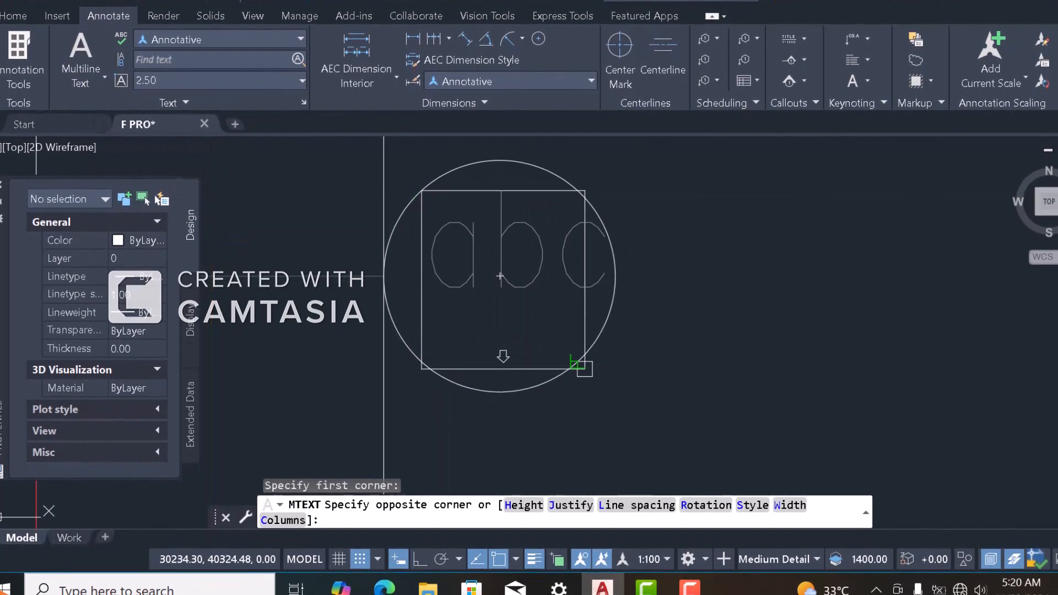
left_click(503, 262)
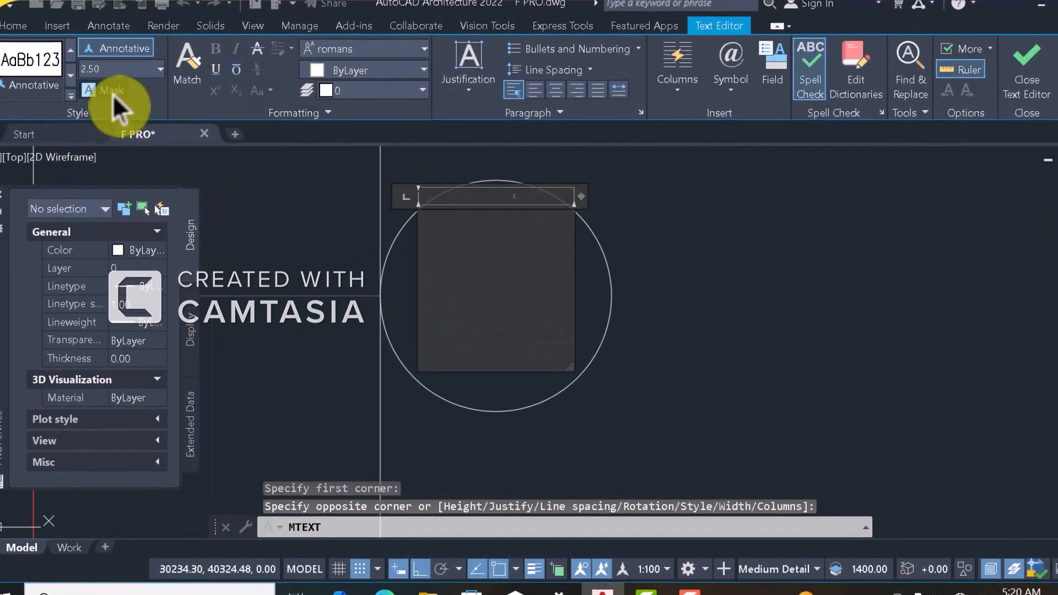
Try a text height of 400 for the grid circle's label
left_click(110, 68)
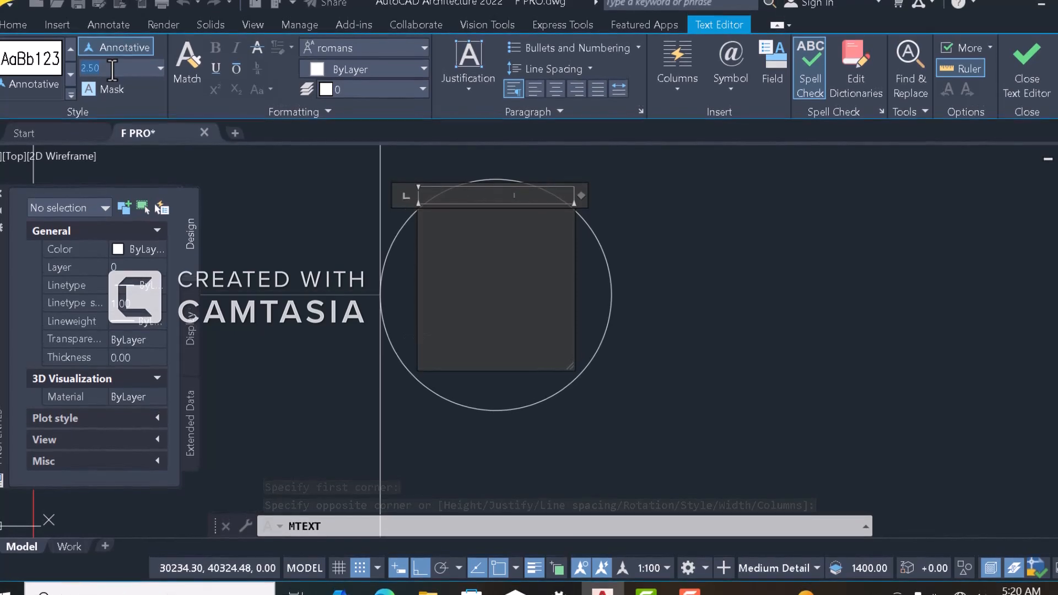
type("400")
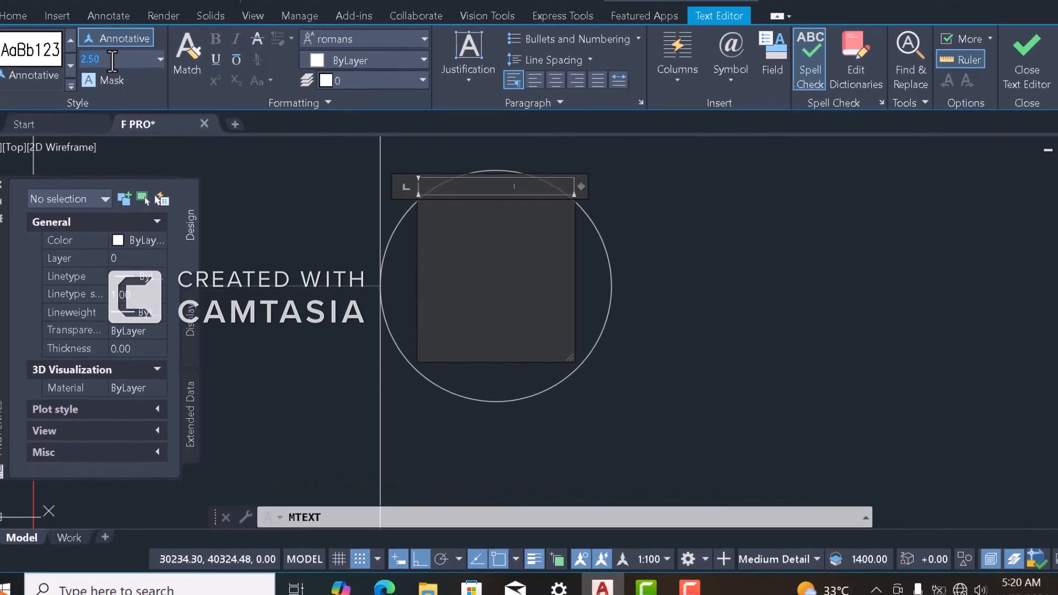
key("Return")
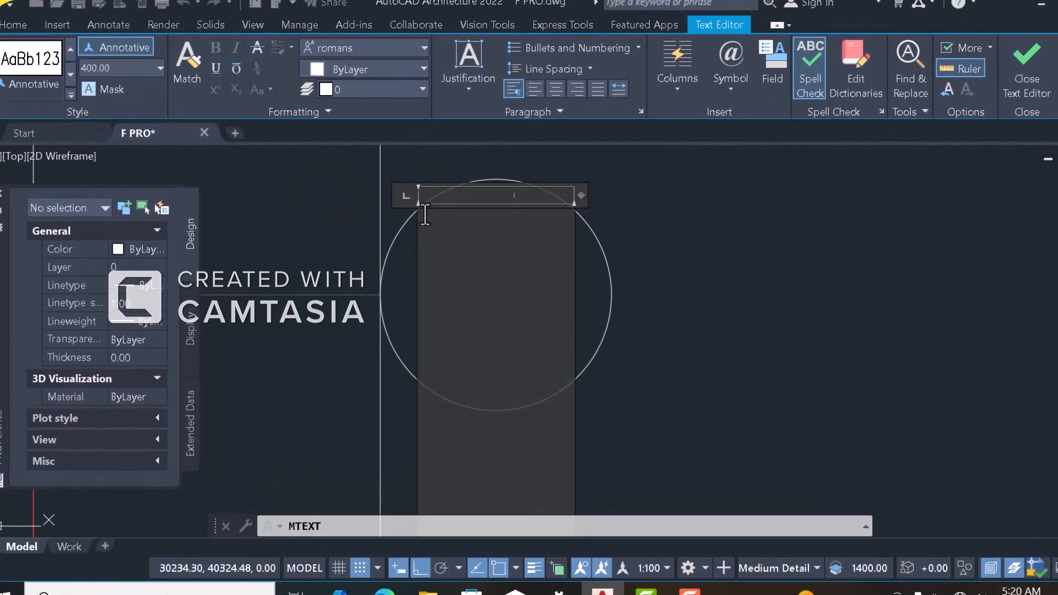
Set the height of the grid circle's label text to 4.00
scroll(478, 239, "down", 2)
left_click(91, 62)
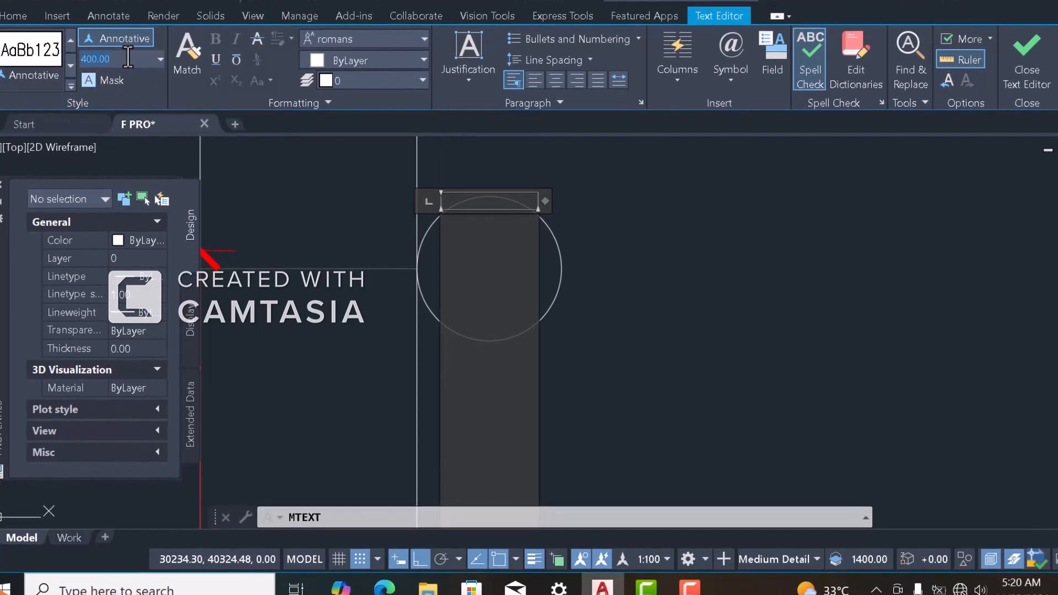
left_click(128, 57)
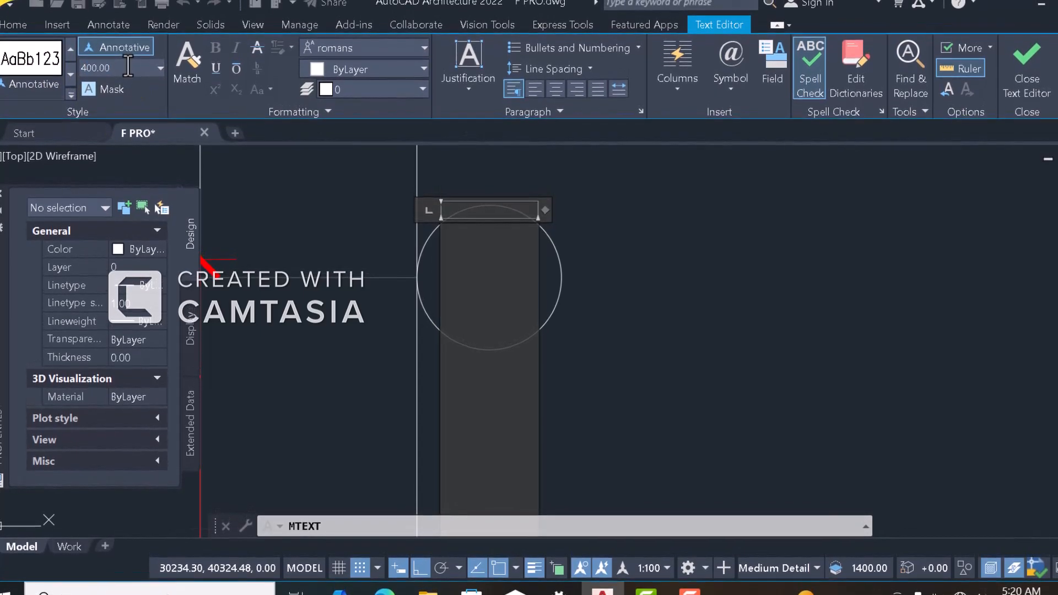
double_click(128, 67)
type("4.00")
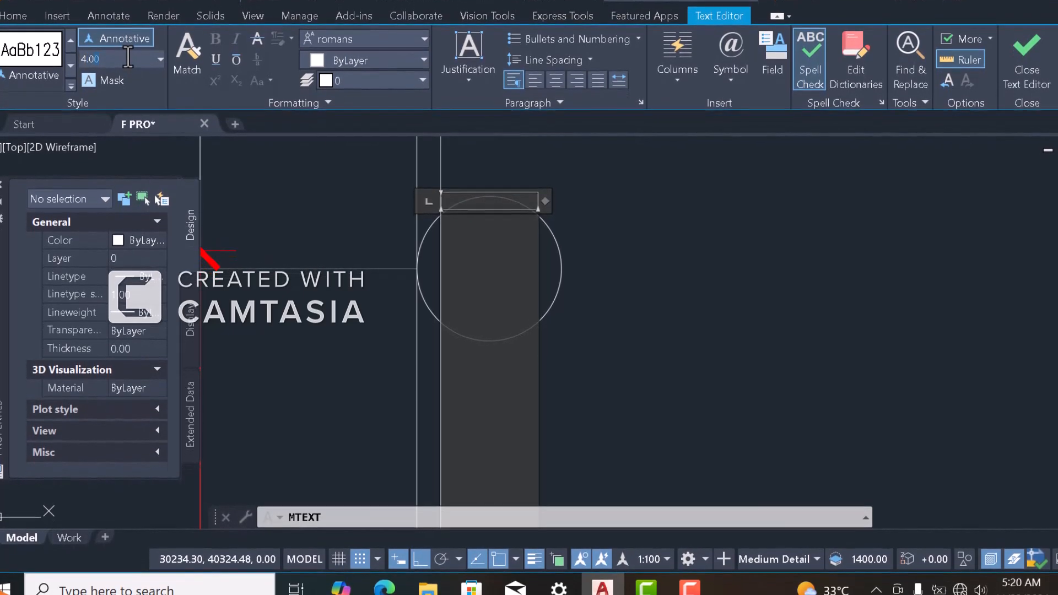
key("Return")
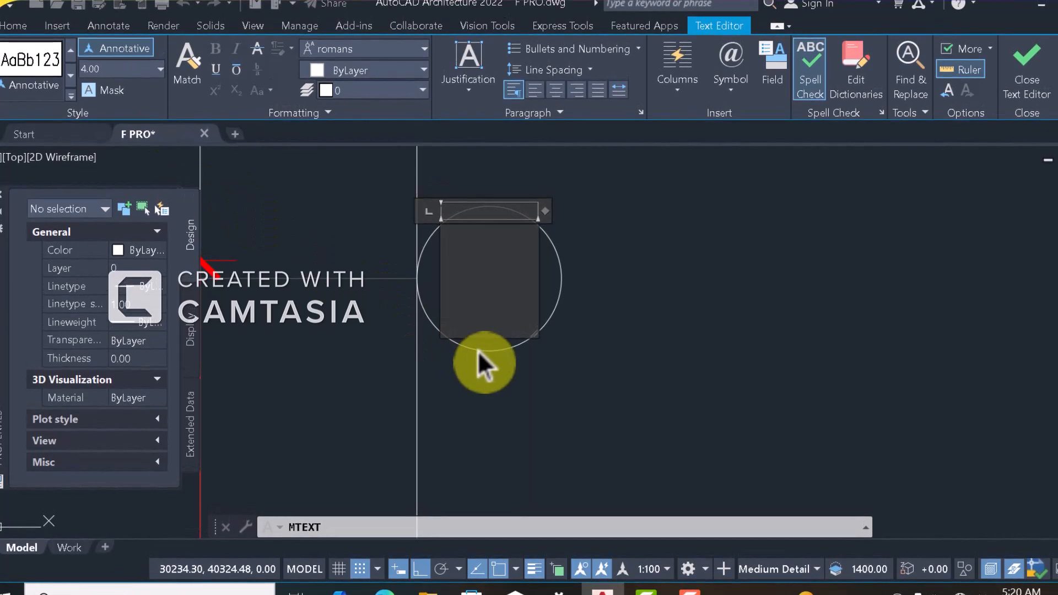
Try the label 1 in the grid circle's text box using the romans font, and clear it again
scroll(560, 287, "down", 2)
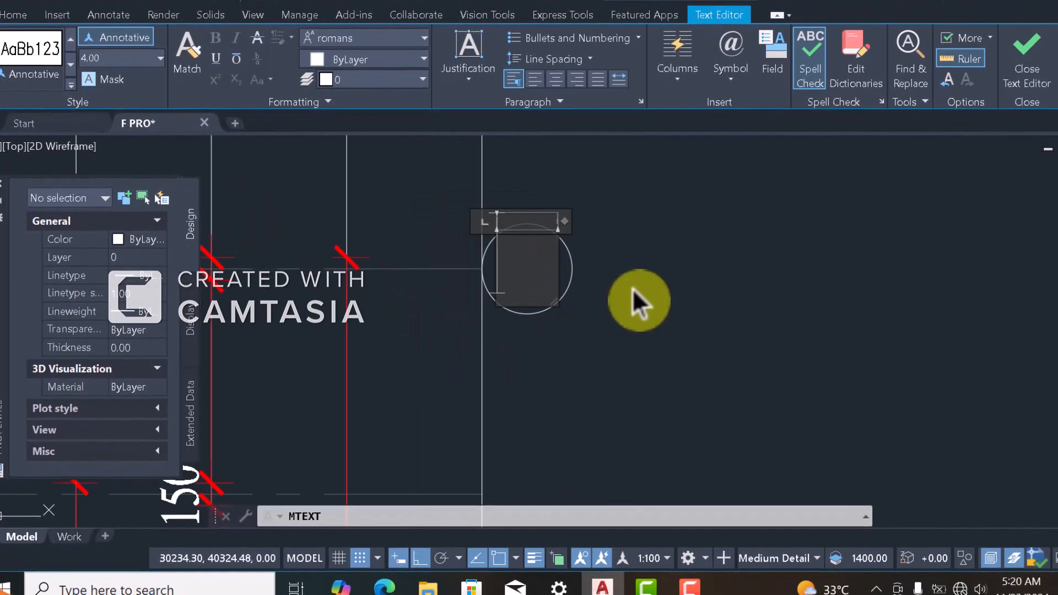
scroll(584, 283, "up", 3)
scroll(609, 295, "down", 3)
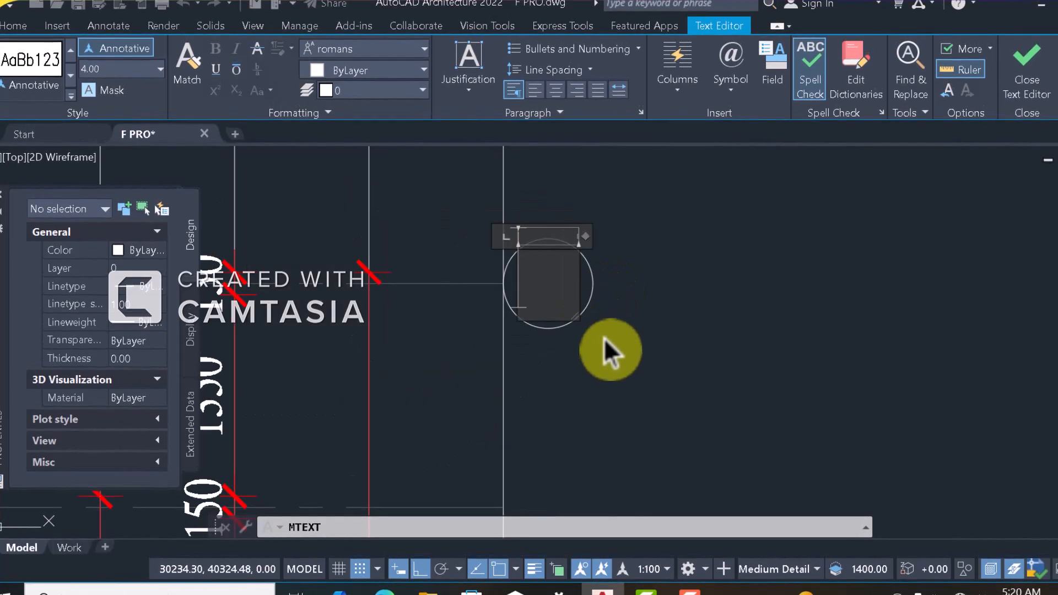
type("1")
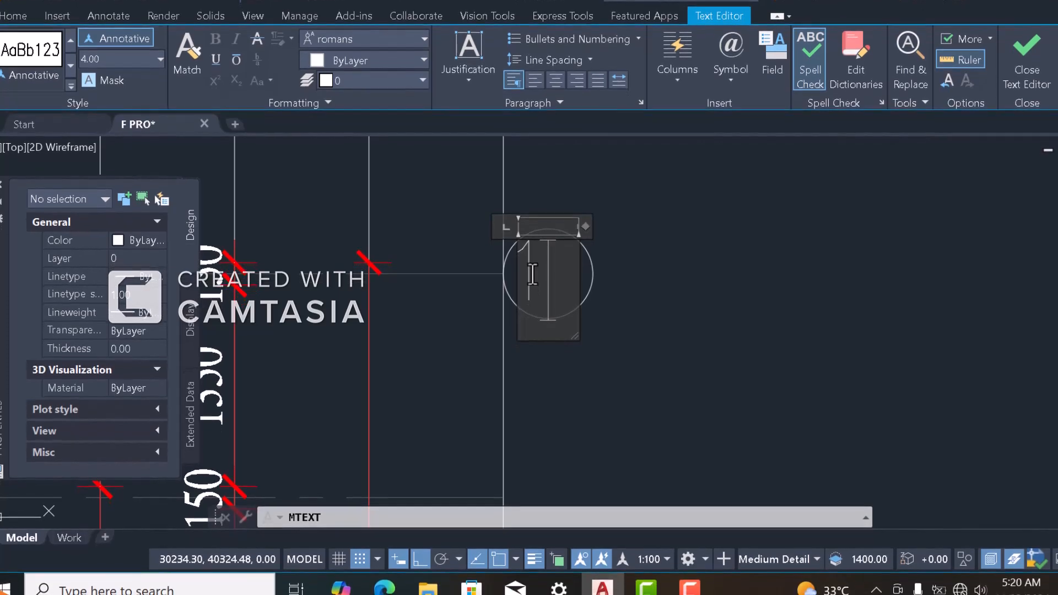
key("BackSpace")
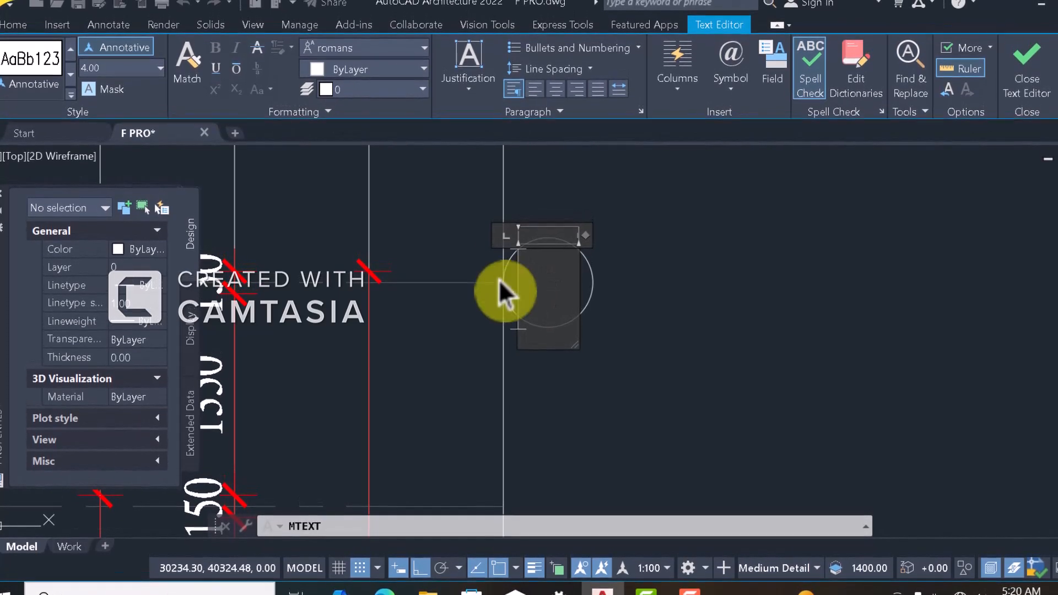
Set the font of the grid circle's label text to Romantic
left_click(398, 51)
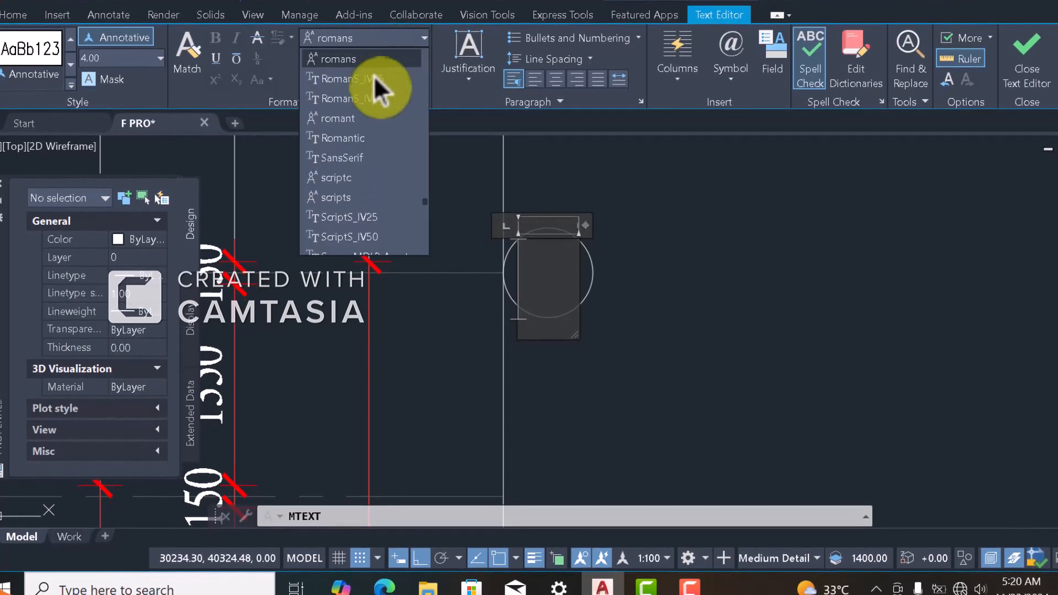
left_click(365, 138)
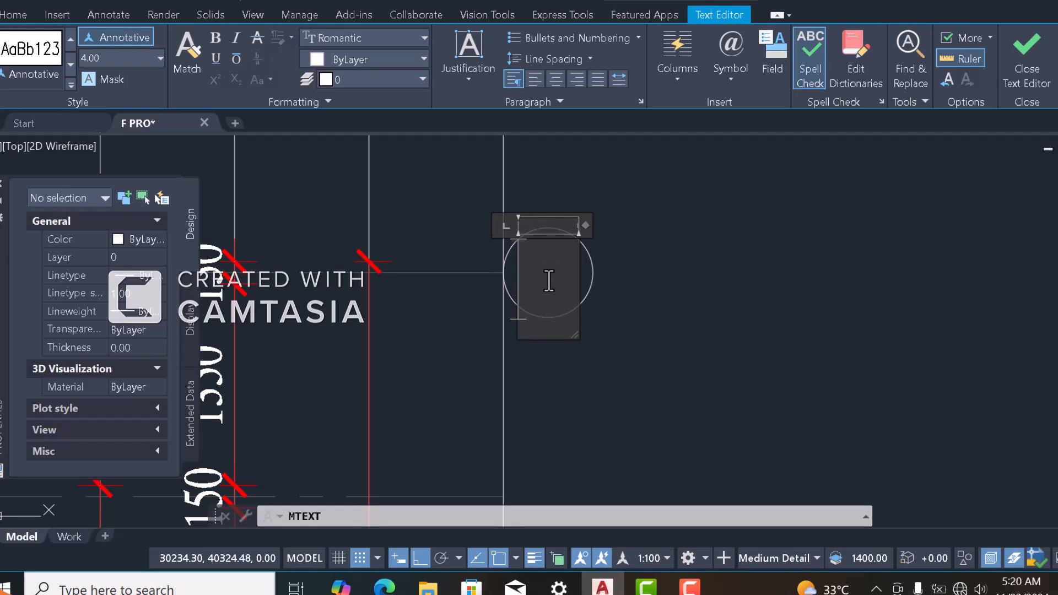
Enter the label 1 in the grid circle's text box and move the text to the middle of the circle
type("1")
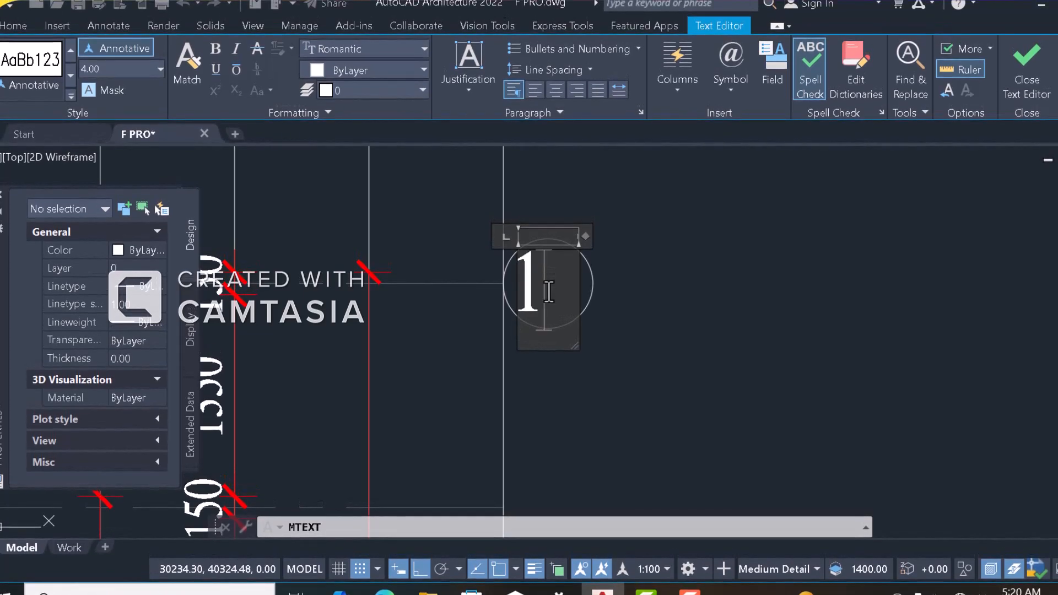
left_click(618, 309)
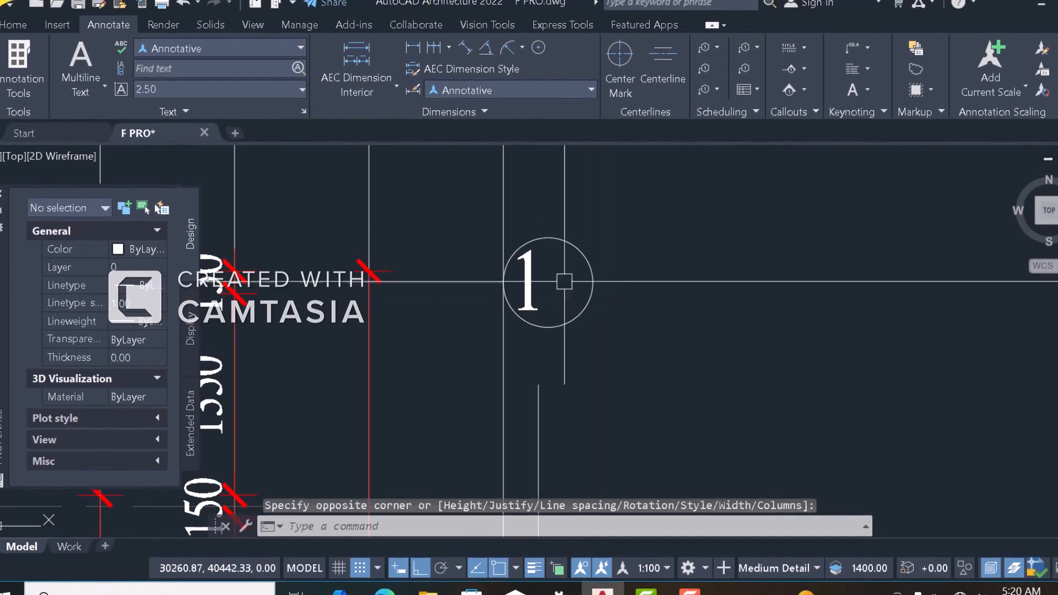
left_click(531, 277)
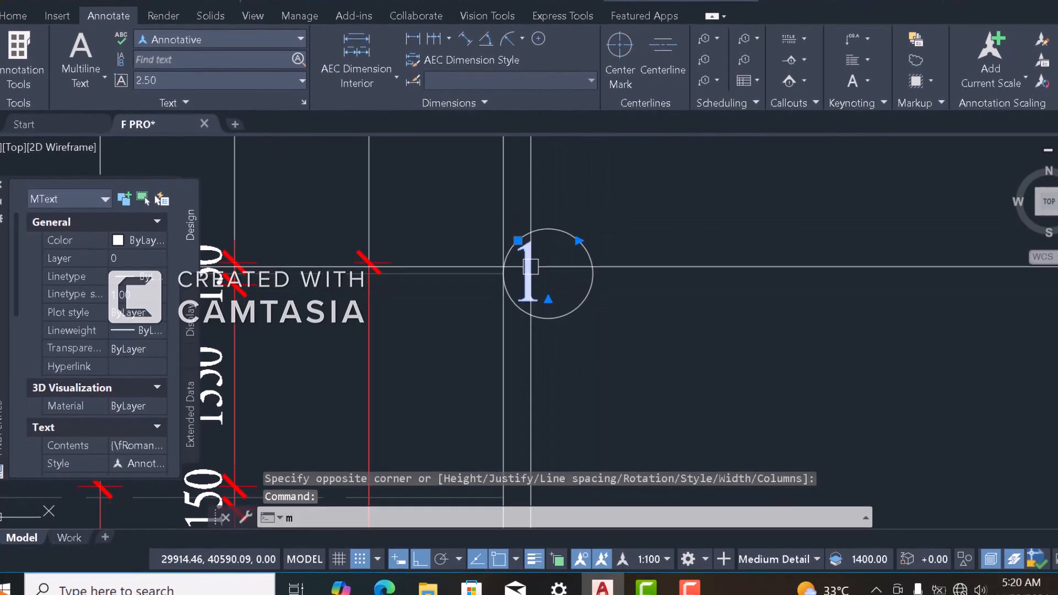
type("m")
key("Return")
left_click(528, 377)
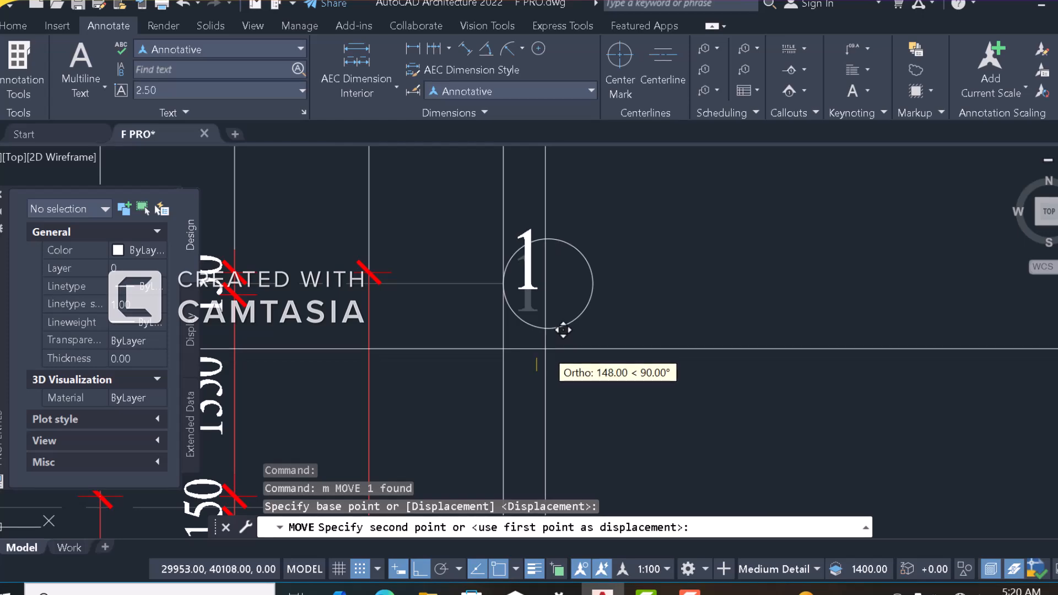
left_click(582, 330)
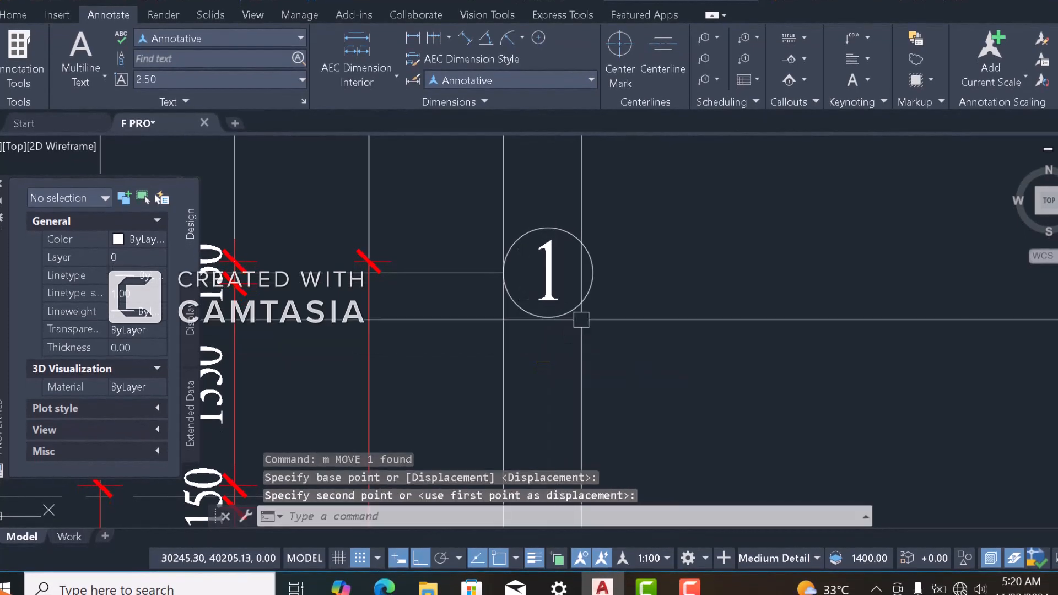
Copy the circle and its label from the circle's left quadrant to the ends of the other four horizontal grid lines
scroll(581, 320, "down", 1)
scroll(582, 319, "up", 1)
left_click(584, 320)
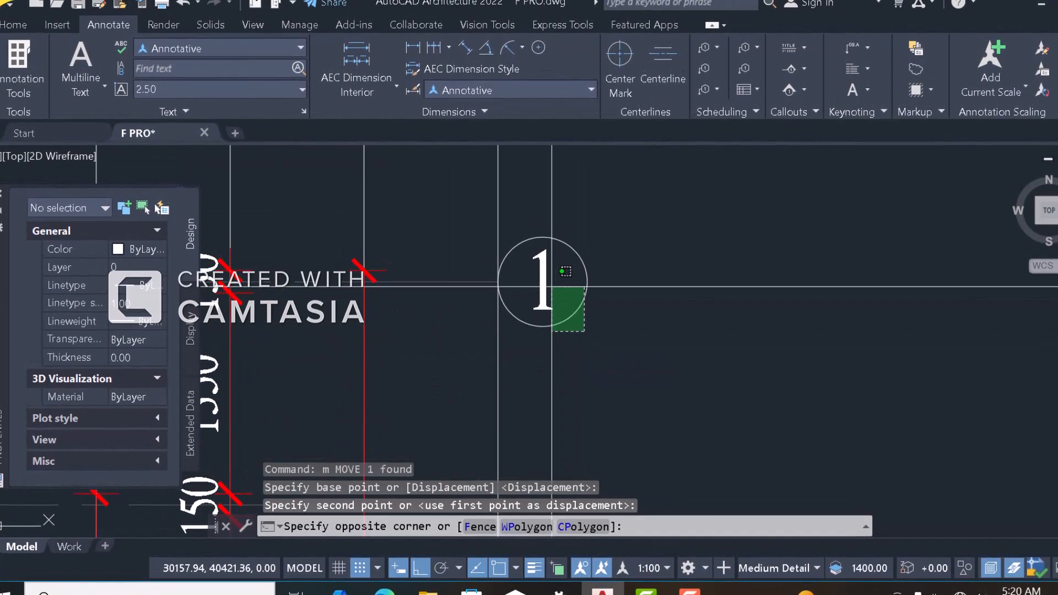
left_click(526, 211)
scroll(526, 210, "down", 2)
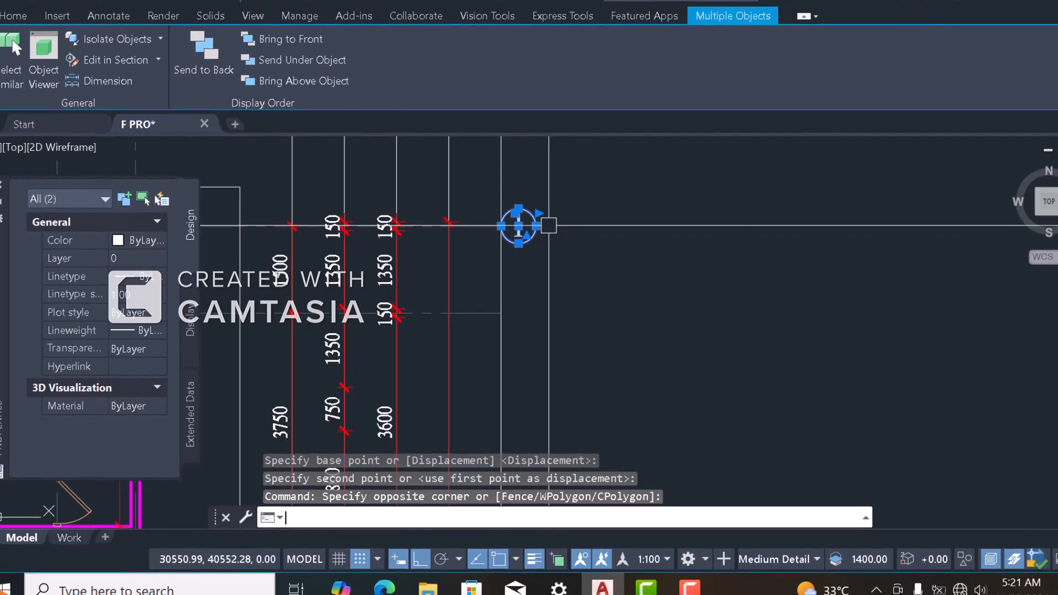
type("co")
scroll(518, 226, "up", 3)
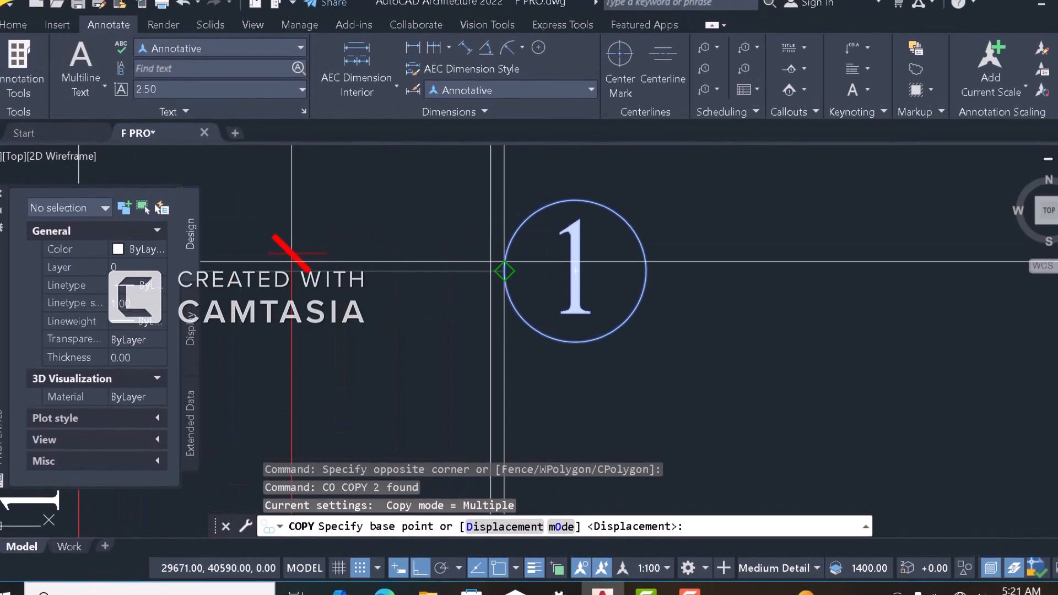
left_click(504, 272)
scroll(510, 237, "down", 5)
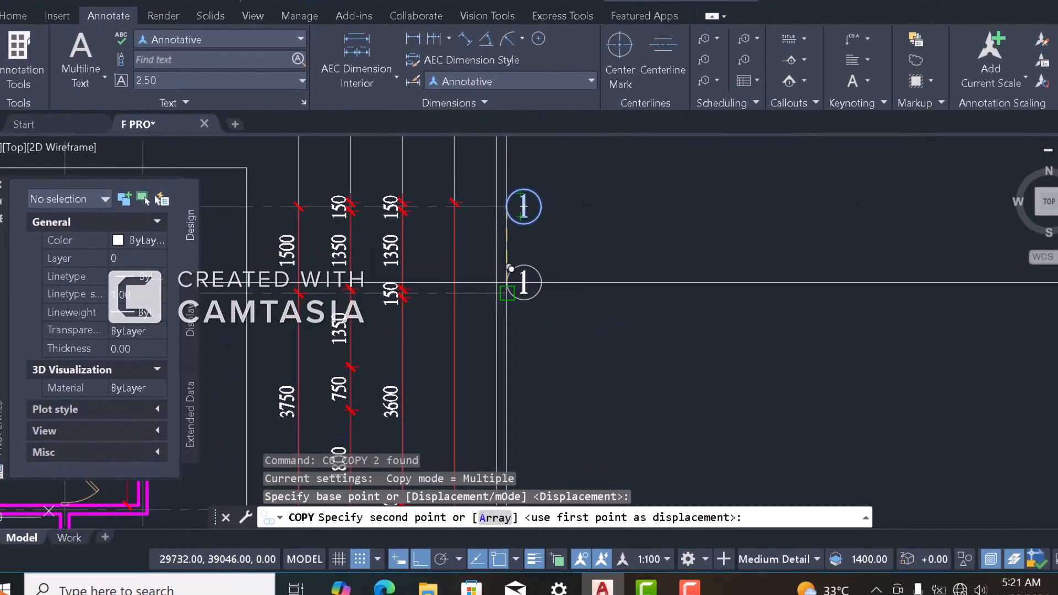
scroll(507, 293, "up", 2)
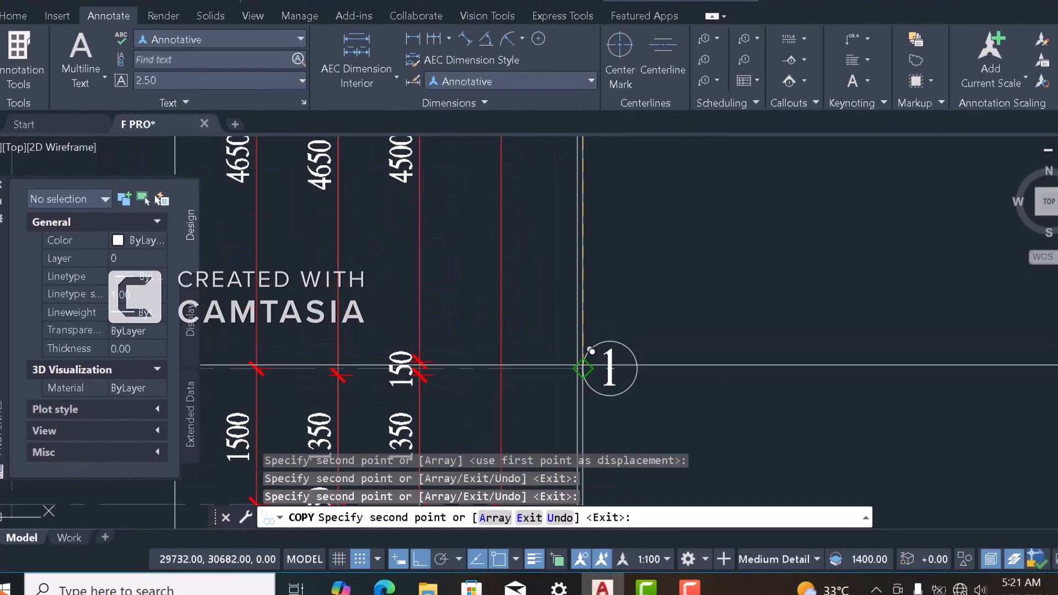
scroll(598, 210, "down", 6)
scroll(604, 240, "up", 5)
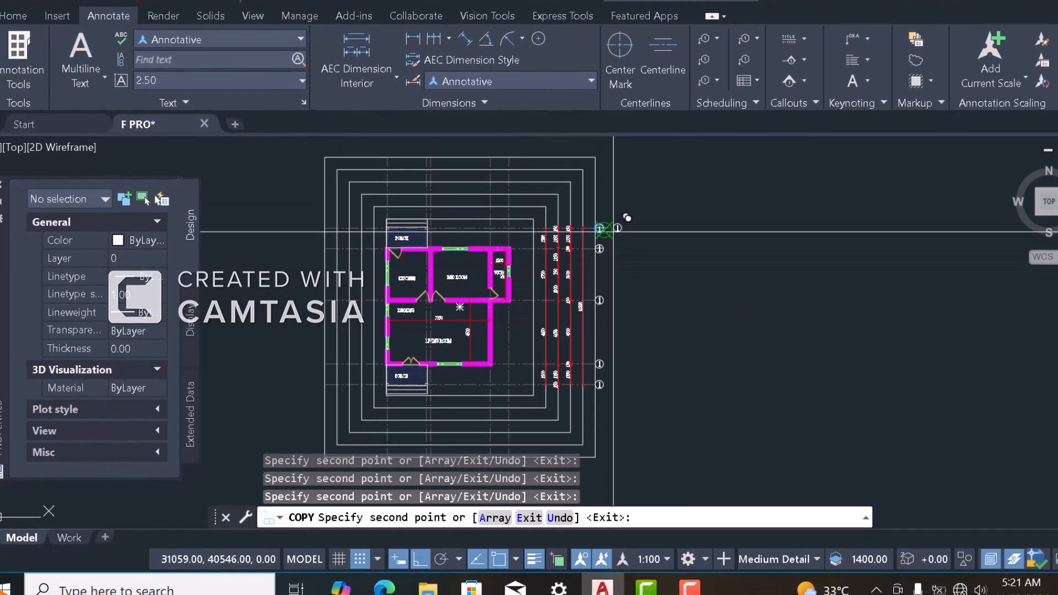
Change the label in the second horizontal grid line's circle to 2
scroll(614, 231, "up", 8)
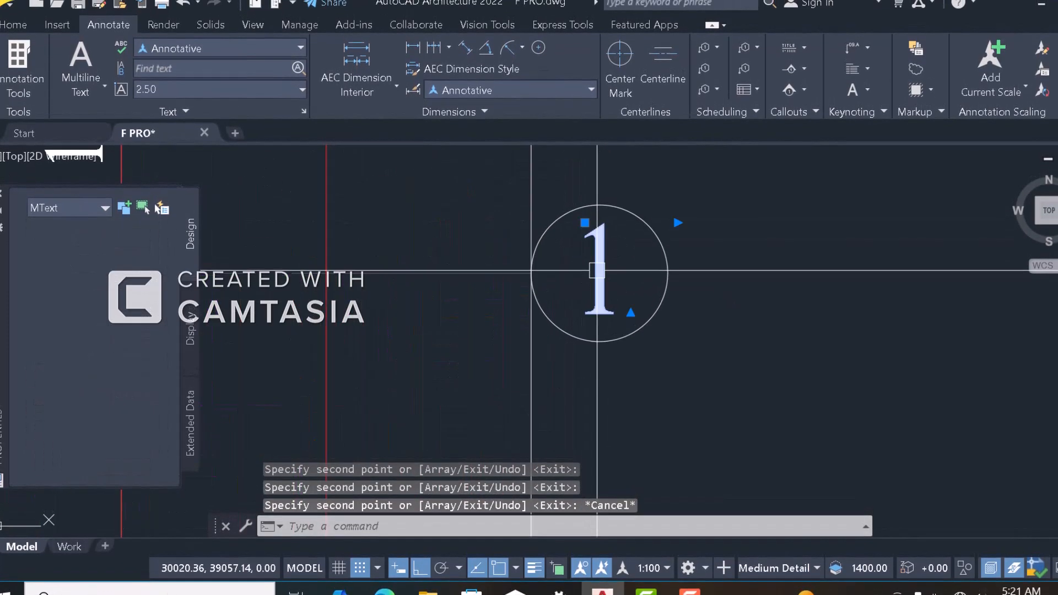
scroll(596, 266, "down", 2)
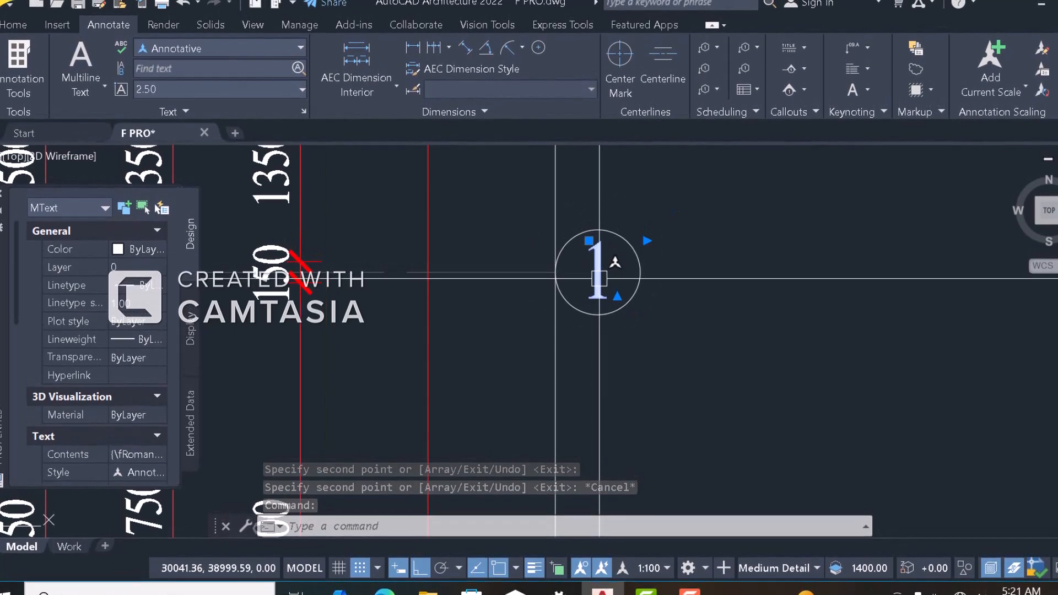
key("BackSpace")
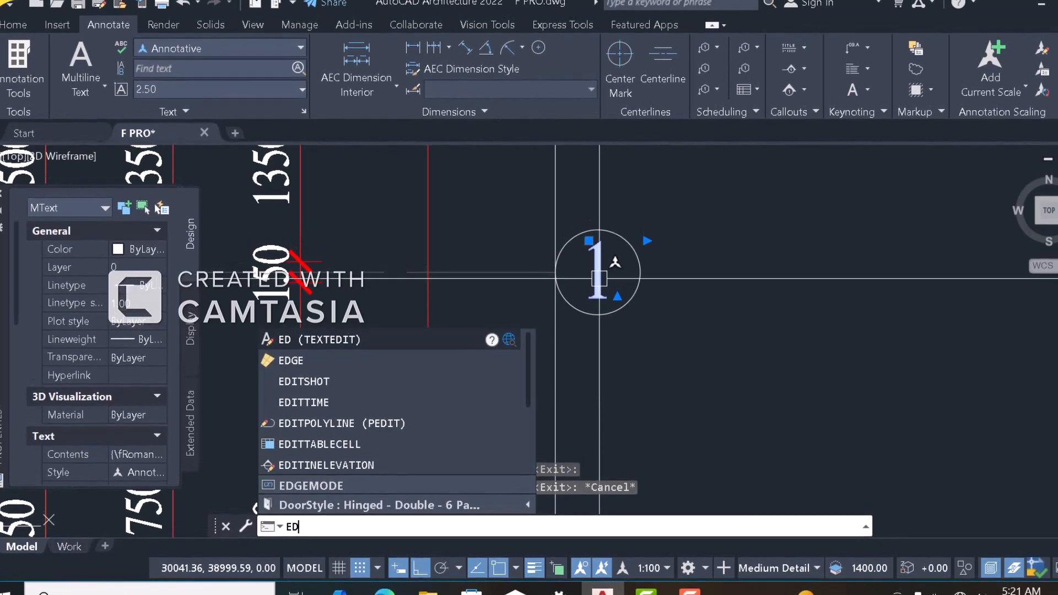
key("Return")
key("Return")
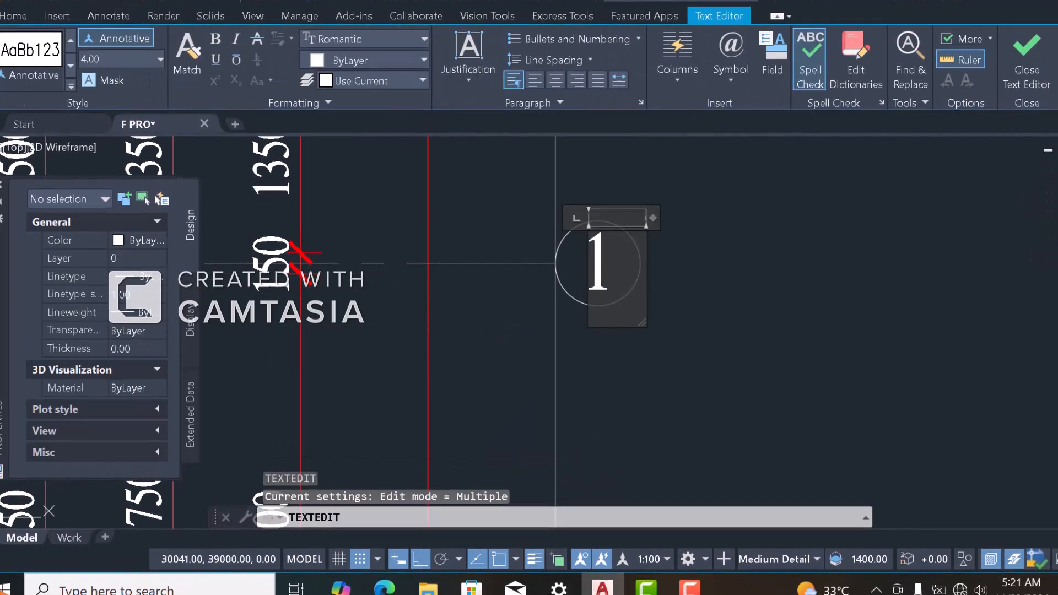
type("2")
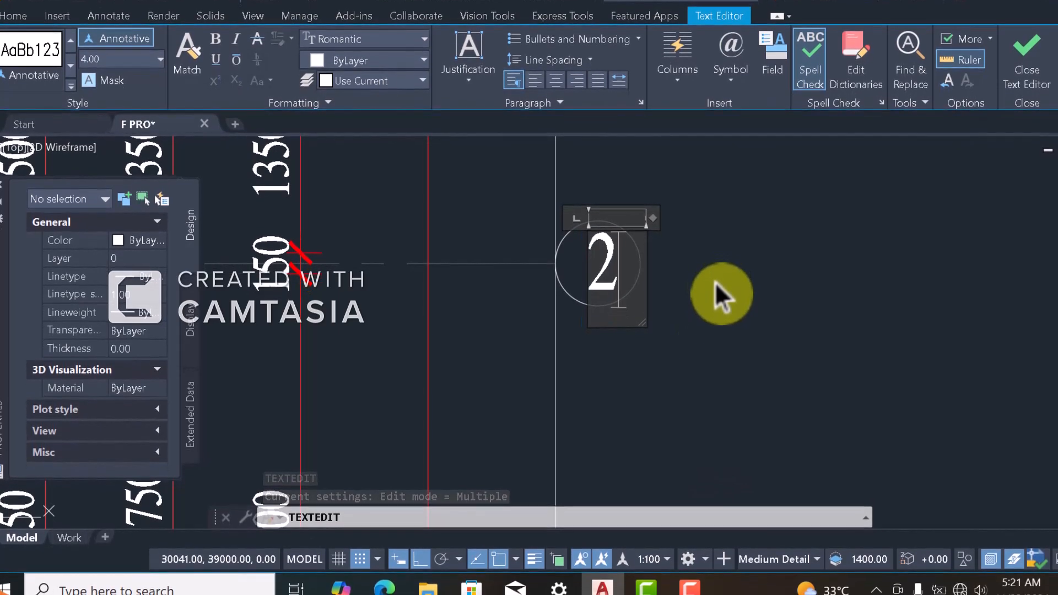
left_click(716, 254)
Change the label in the third horizontal grid line's circle to 3
scroll(673, 276, "down", 10)
scroll(664, 330, "up", 12)
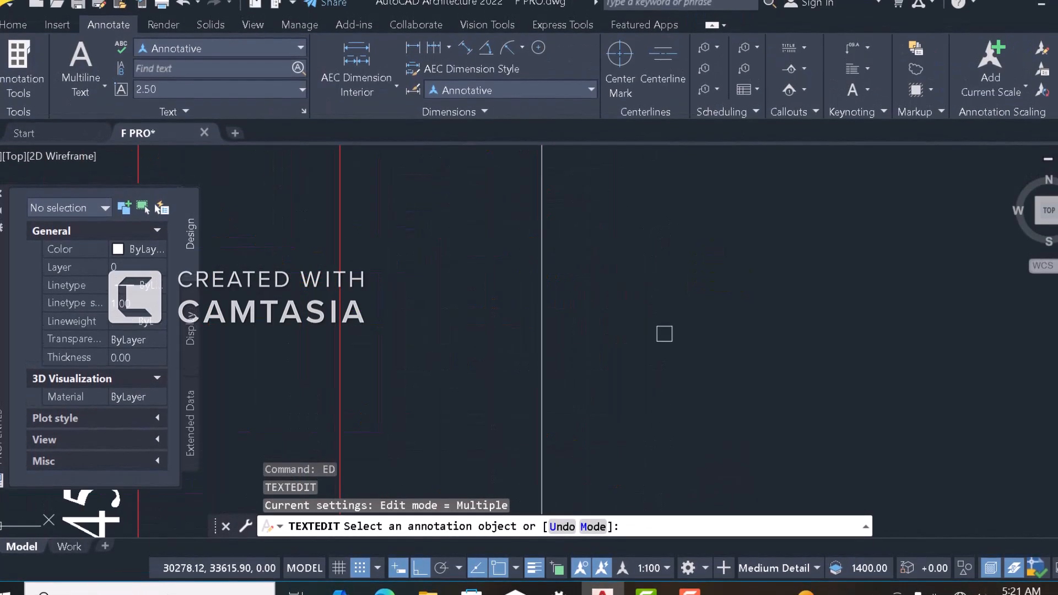
scroll(642, 265, "down", 6)
scroll(635, 193, "up", 6)
left_click(632, 195)
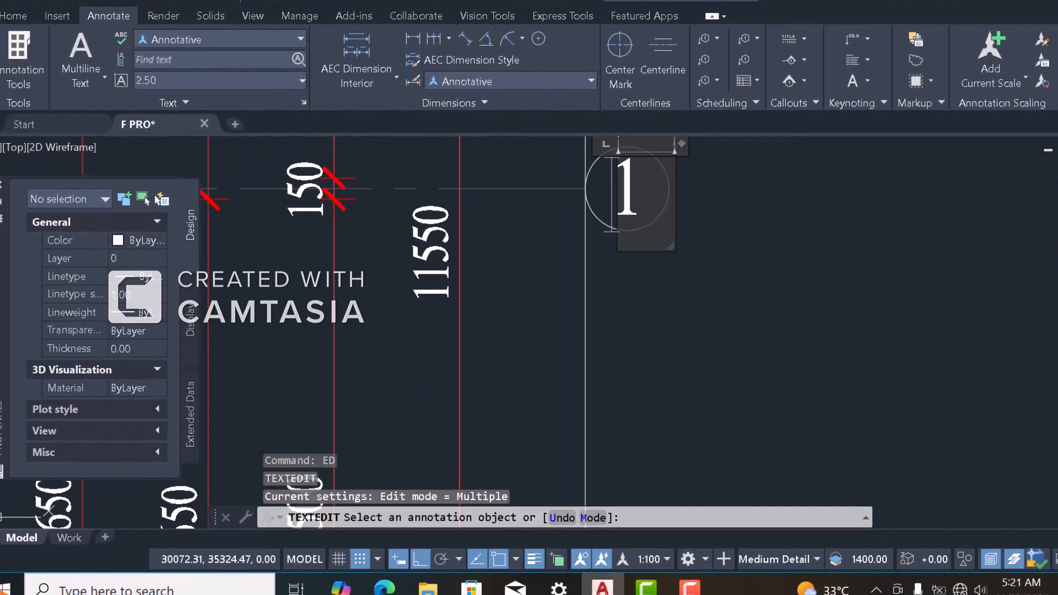
left_click_drag(648, 193, 576, 190)
scroll(590, 198, "down", 2)
type("3")
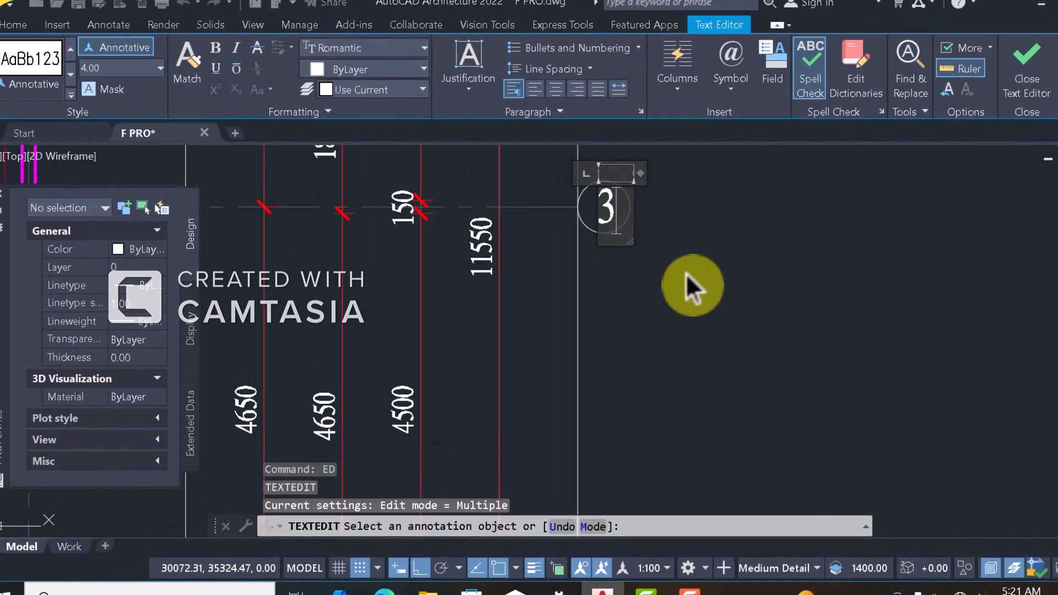
scroll(686, 274, "down", 1)
left_click(686, 273)
Change the label in the fourth horizontal grid line's circle to 4
scroll(686, 273, "down", 5)
scroll(672, 265, "up", 8)
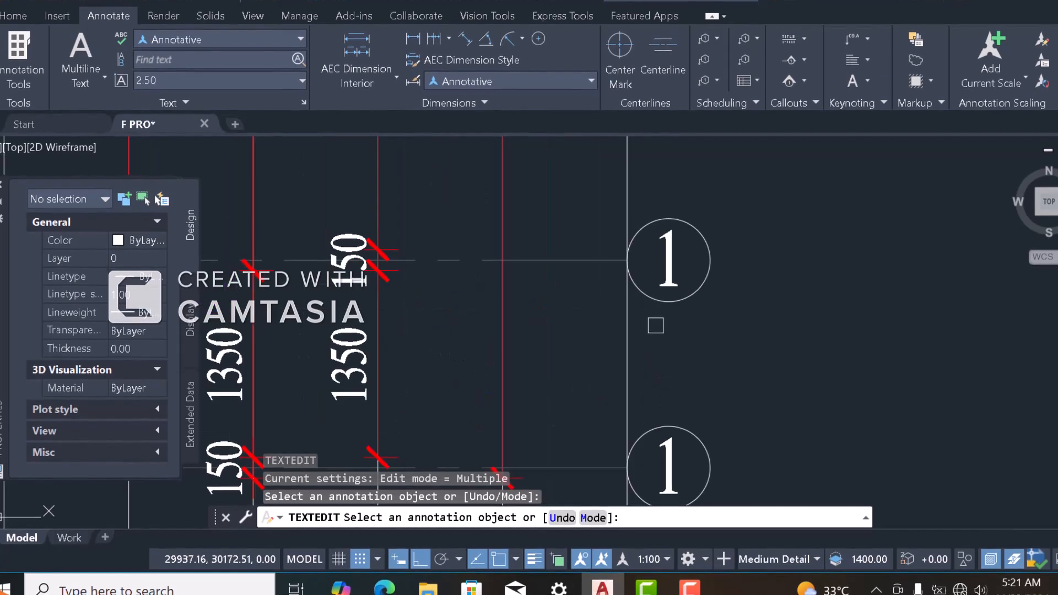
scroll(679, 284, "up", 2)
left_click(677, 282)
left_click_drag(680, 281, 646, 284)
scroll(647, 284, "down", 2)
type("4")
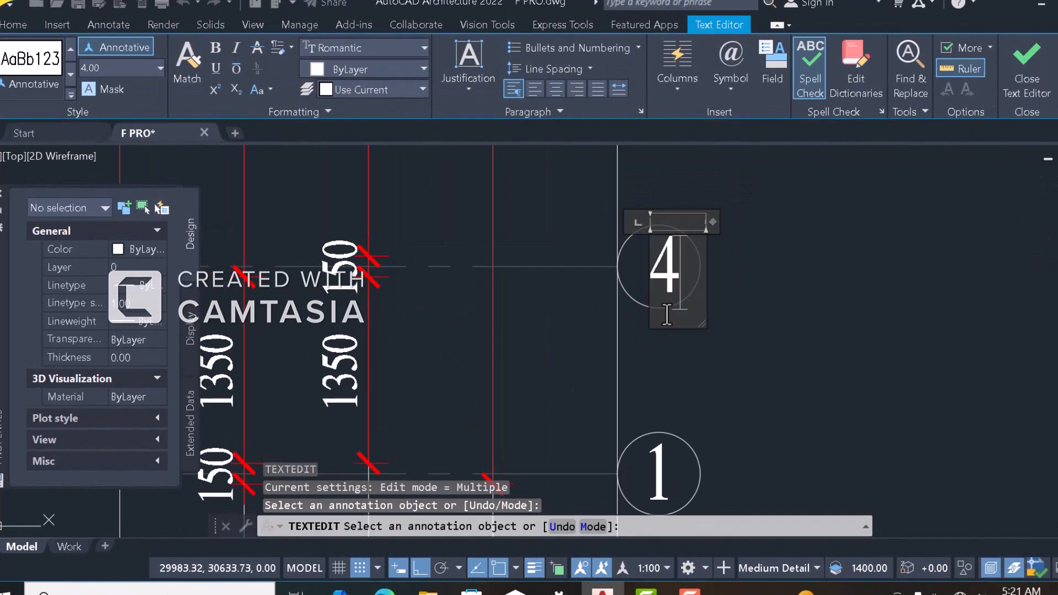
left_click(726, 317)
Change the label in the lowest horizontal grid line's circle to 5 and end text editing
scroll(703, 287, "down", 4)
scroll(693, 347, "up", 2)
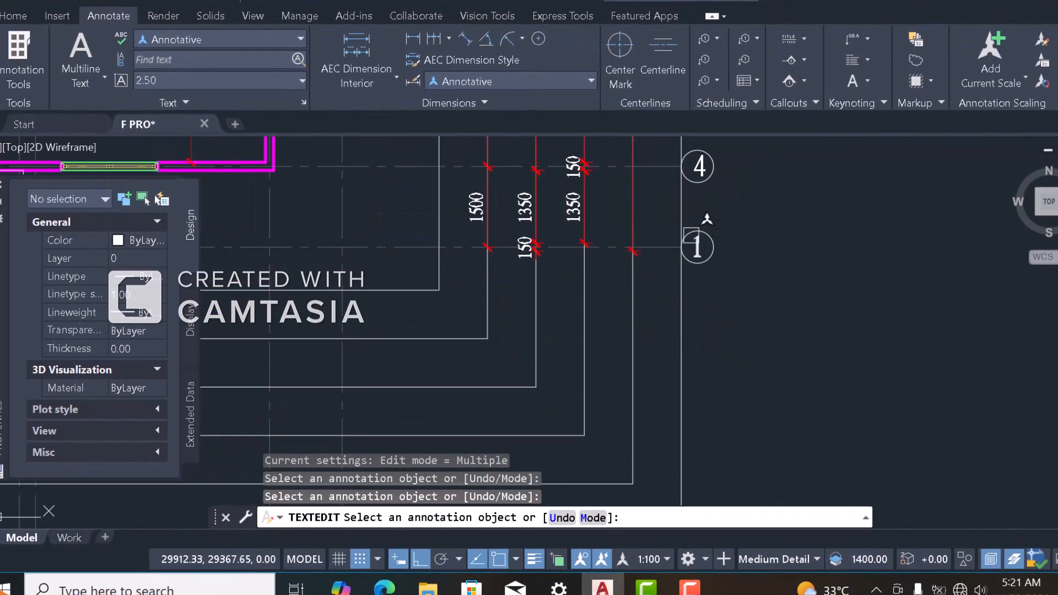
scroll(696, 250, "up", 2)
left_click(700, 251)
scroll(704, 251, "up", 2)
left_click_drag(706, 254, 673, 265)
scroll(678, 266, "down", 2)
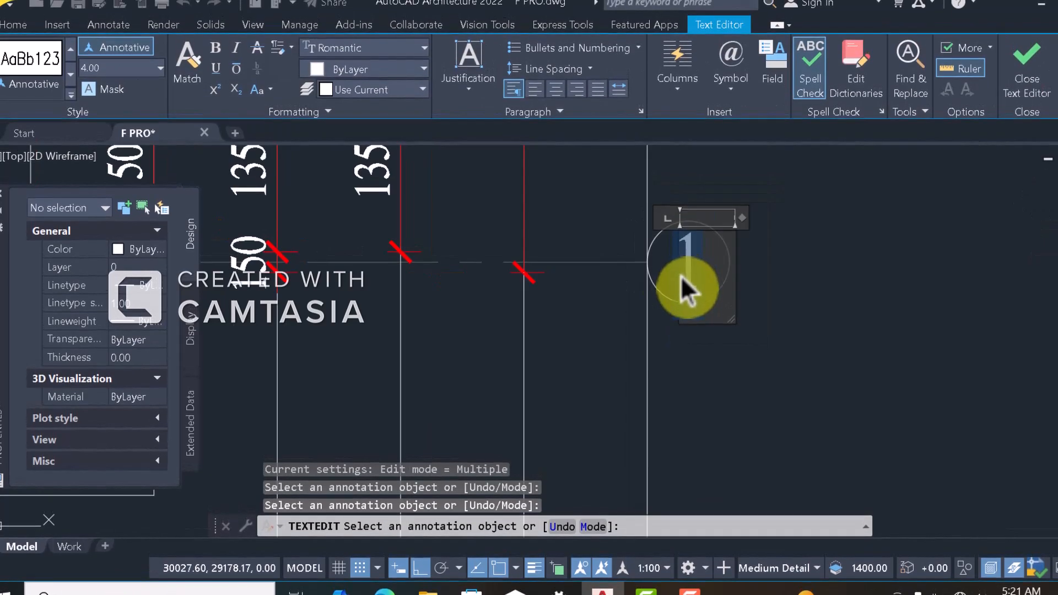
type("5")
left_click(787, 359)
scroll(717, 328, "down", 5)
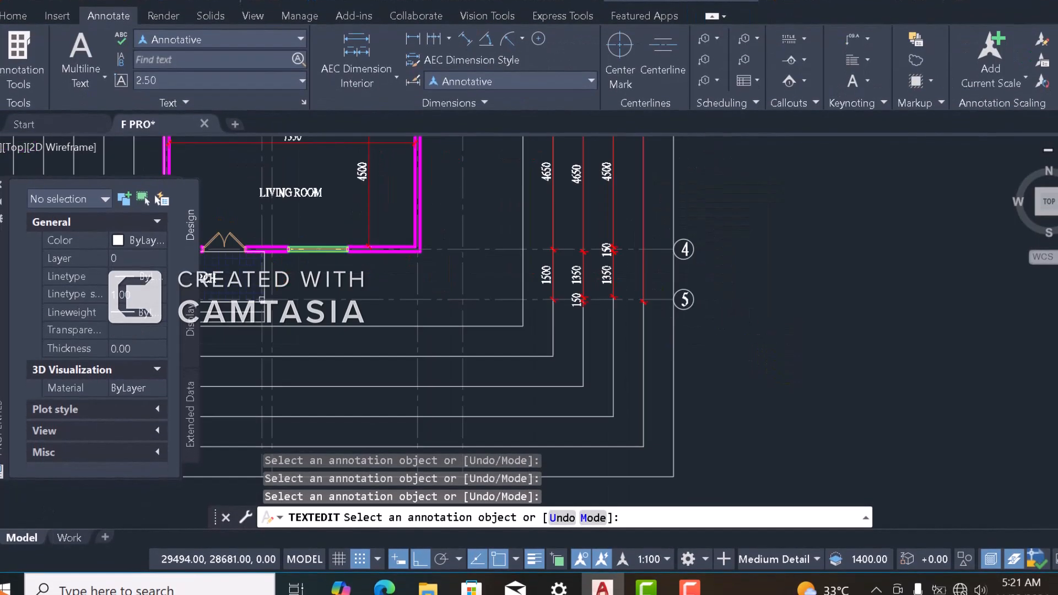
scroll(666, 370, "up", 1)
key("Escape")
scroll(666, 350, "down", 2)
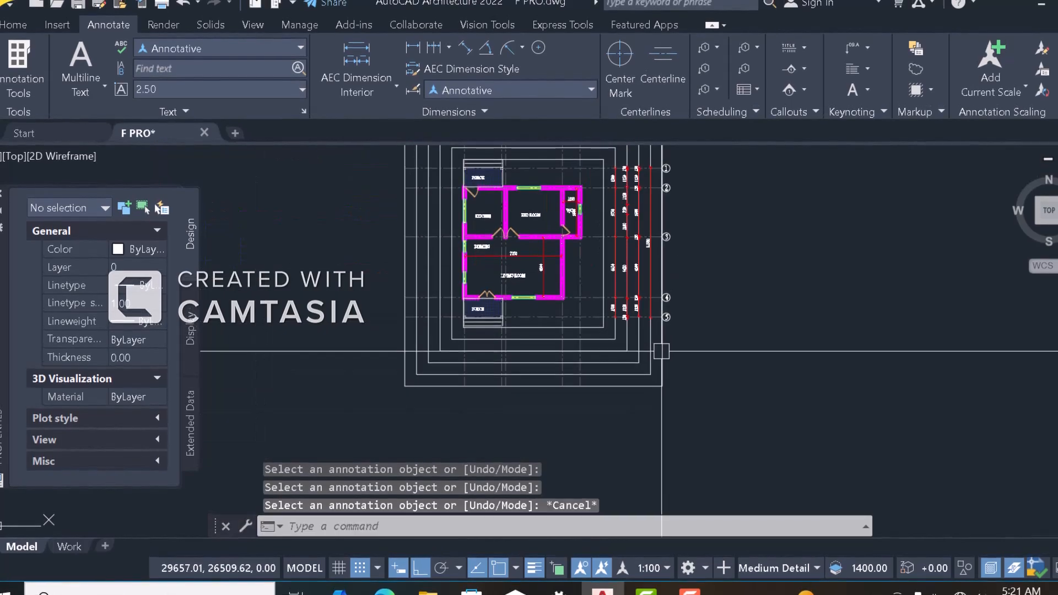
scroll(674, 354, "up", 3)
scroll(594, 308, "down", 1)
scroll(598, 316, "down", 2)
left_click(623, 385)
scroll(623, 384, "up", 1)
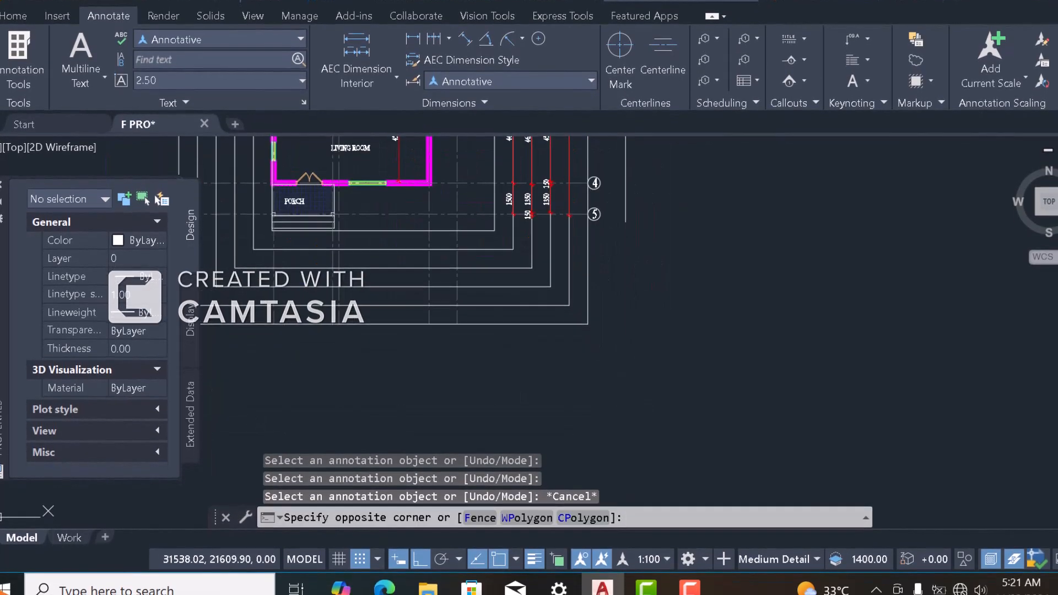
scroll(609, 365, "down", 2)
scroll(548, 308, "up", 6)
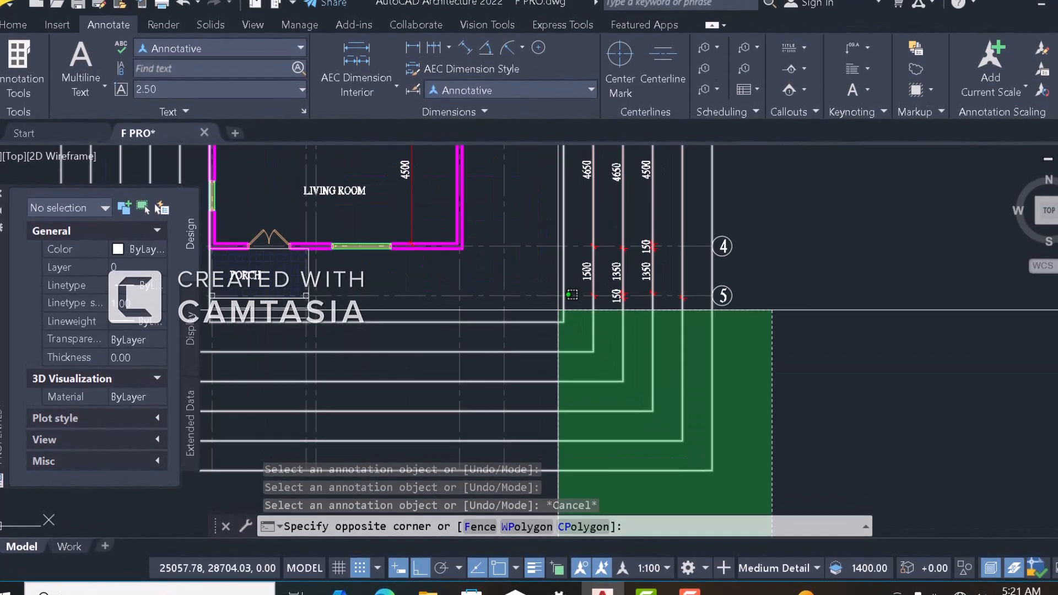
scroll(588, 304, "down", 4)
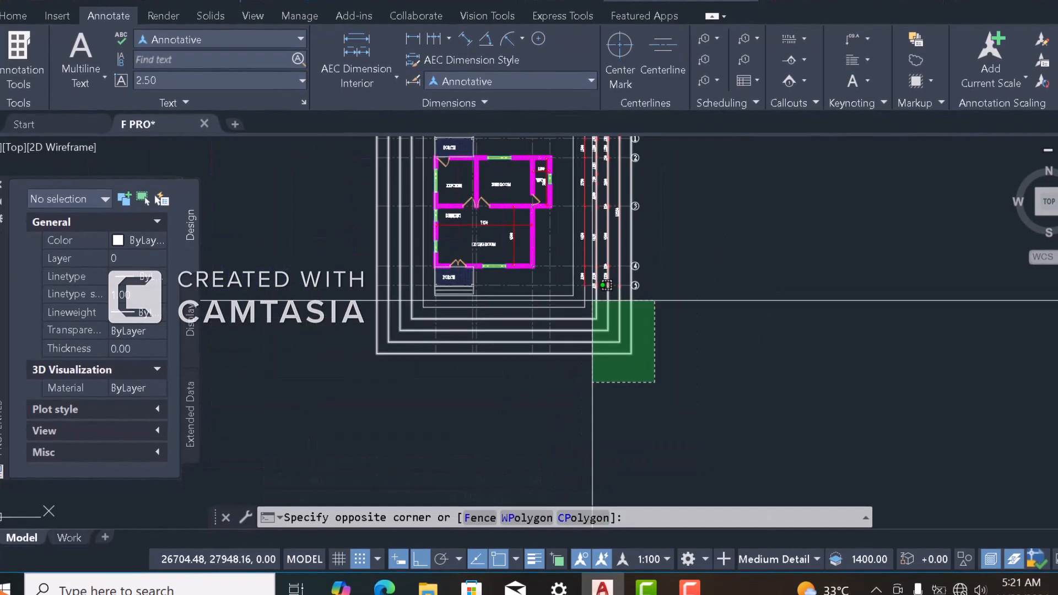
scroll(634, 338, "up", 2)
key("Escape")
Select the six nested rectangular guide polylines around the floor plan with a crossing window and erase them
scroll(606, 336, "down", 2)
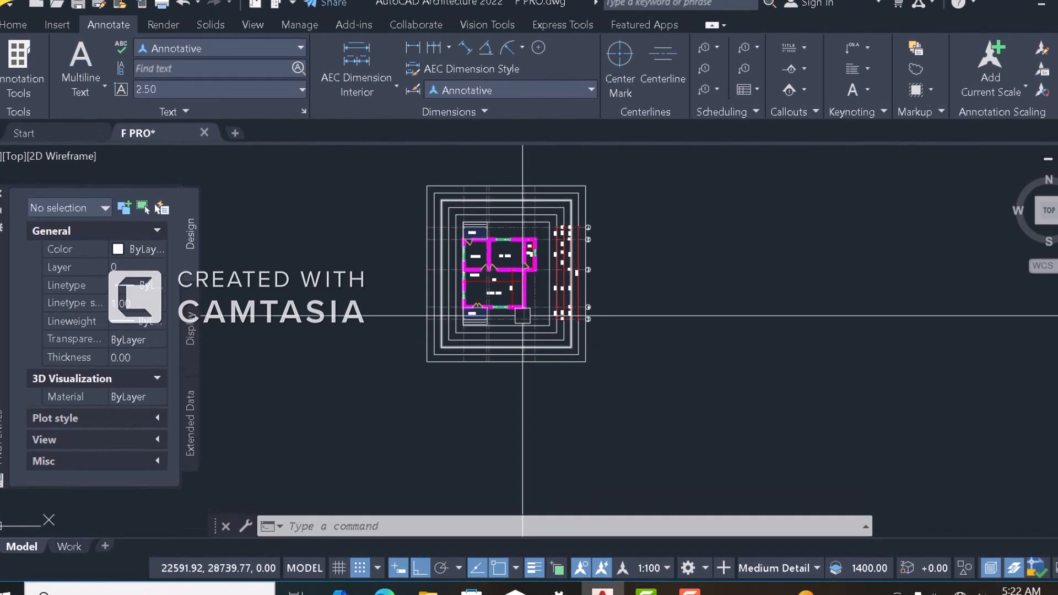
scroll(513, 331, "up", 2)
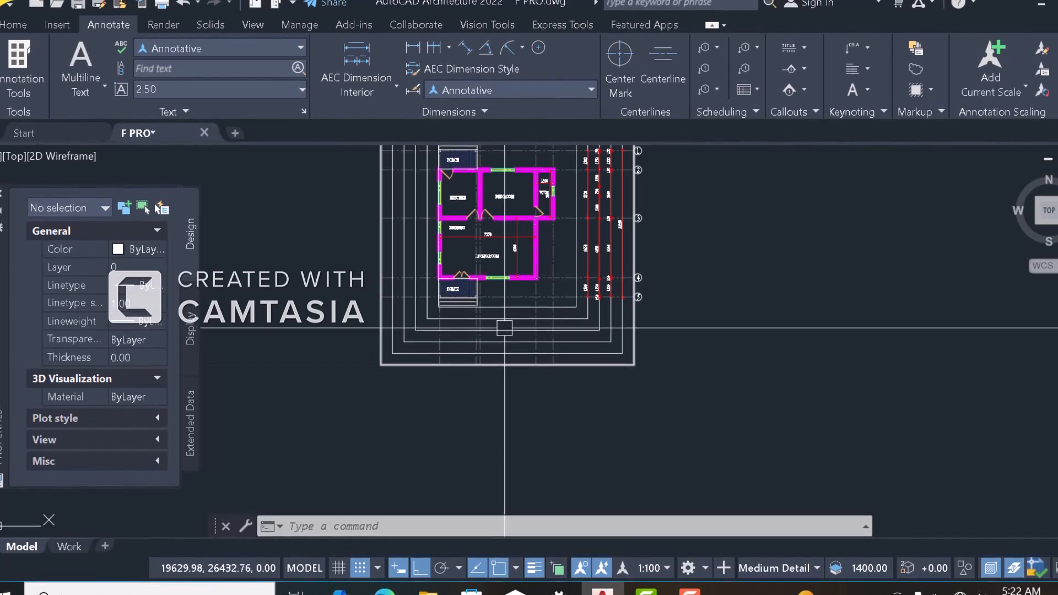
scroll(505, 328, "up", 2)
scroll(483, 377, "down", 2)
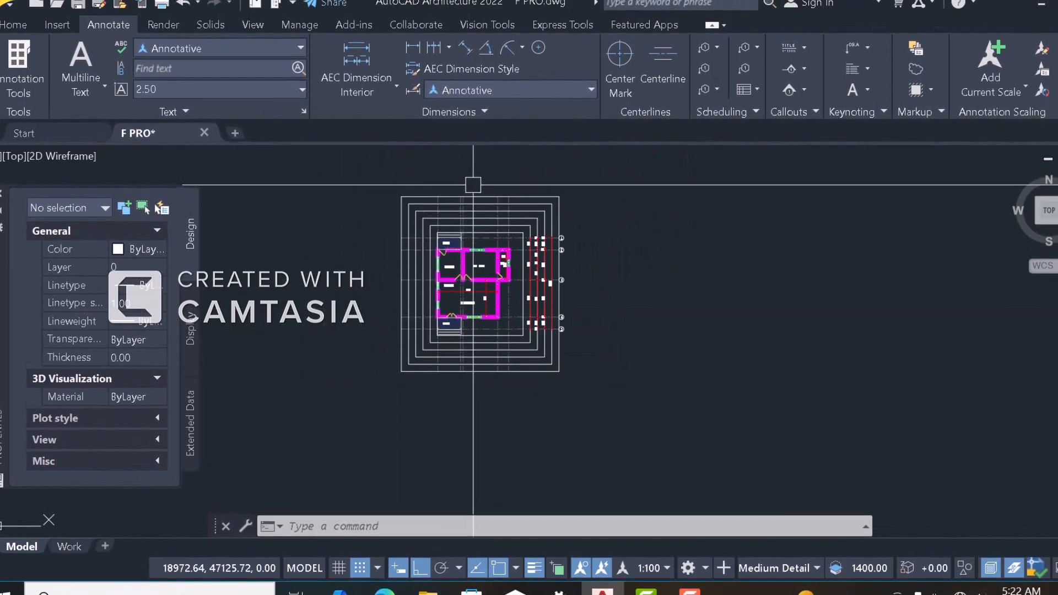
scroll(494, 356, "up", 4)
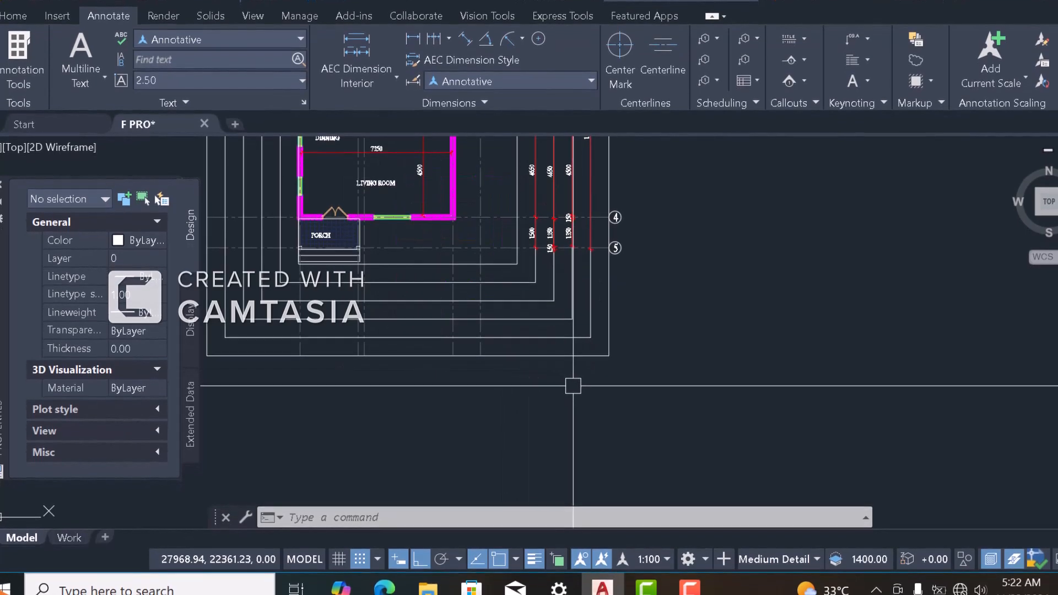
scroll(579, 337, "down", 2)
left_click(638, 381)
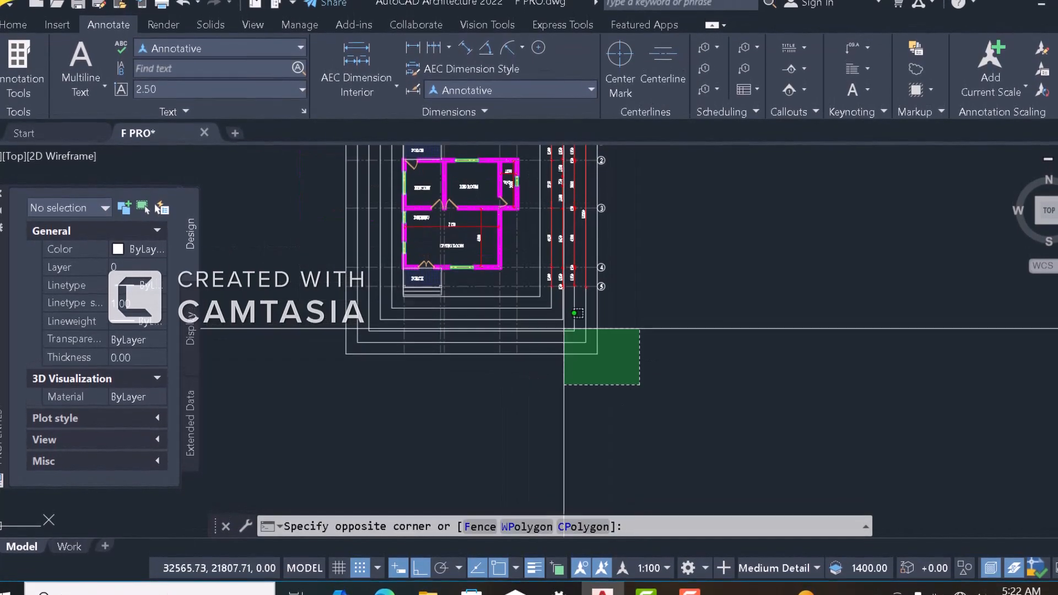
scroll(502, 284, "up", 4)
scroll(600, 316, "down", 2)
left_click(560, 307)
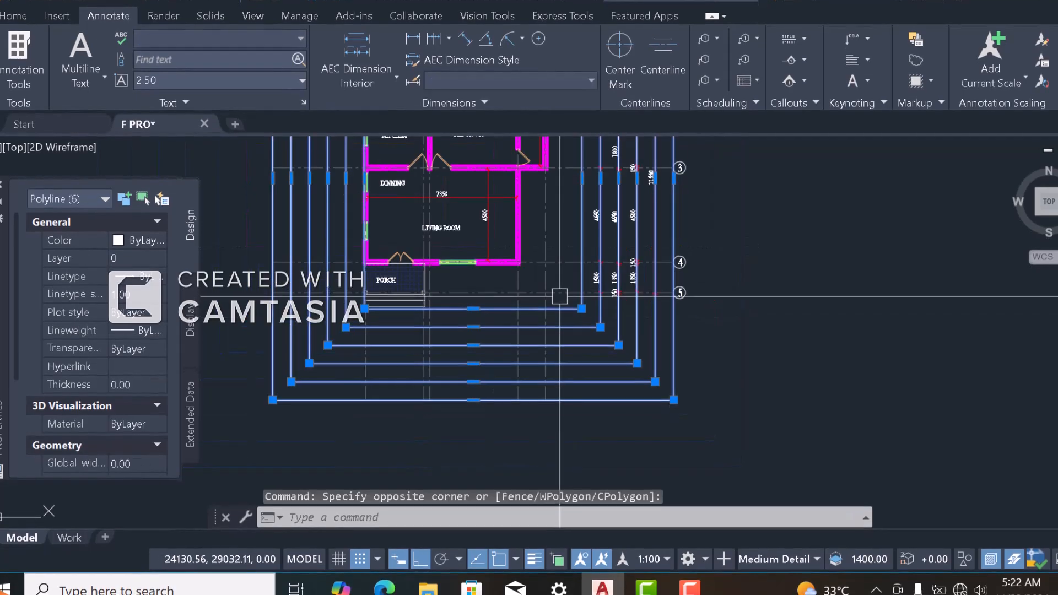
scroll(606, 320, "down", 2)
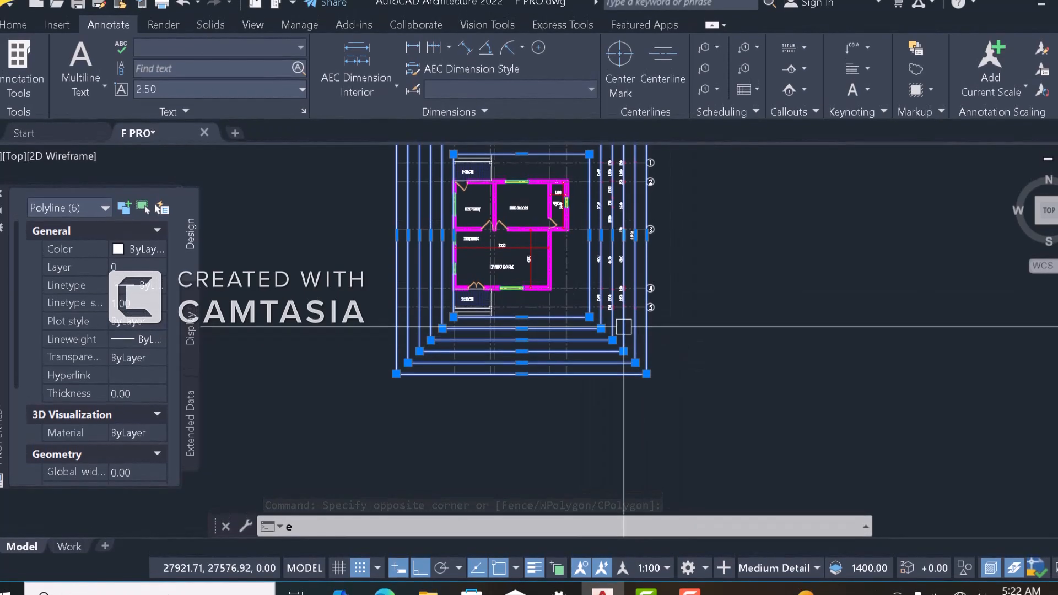
scroll(662, 332, "down", 3)
key("Return")
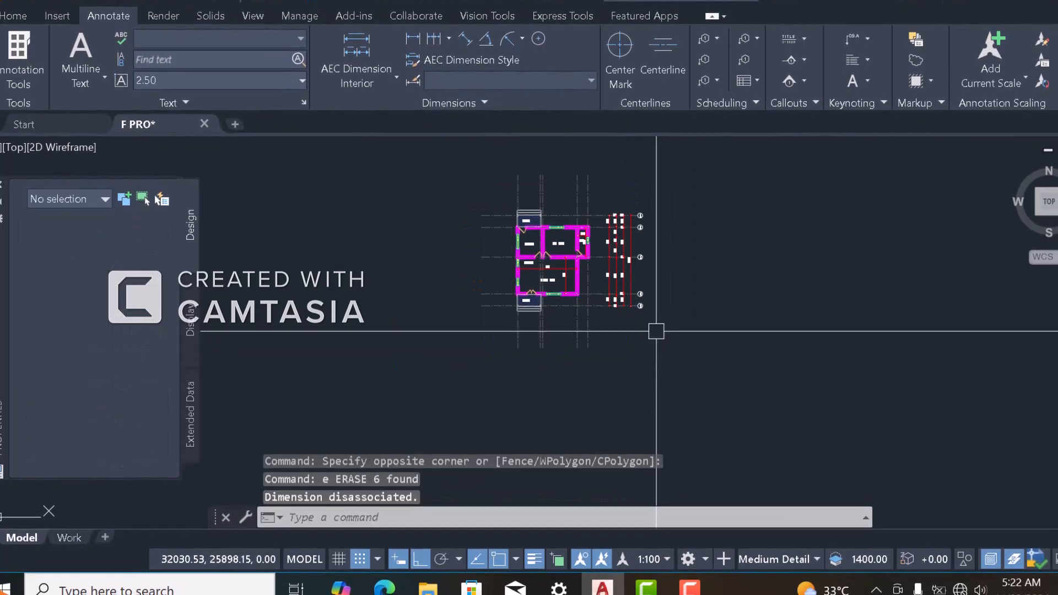
Examine the floor plan with its red dimension chains and the numbered grid circles 1 to 5
scroll(641, 300, "down", 2)
scroll(550, 285, "up", 5)
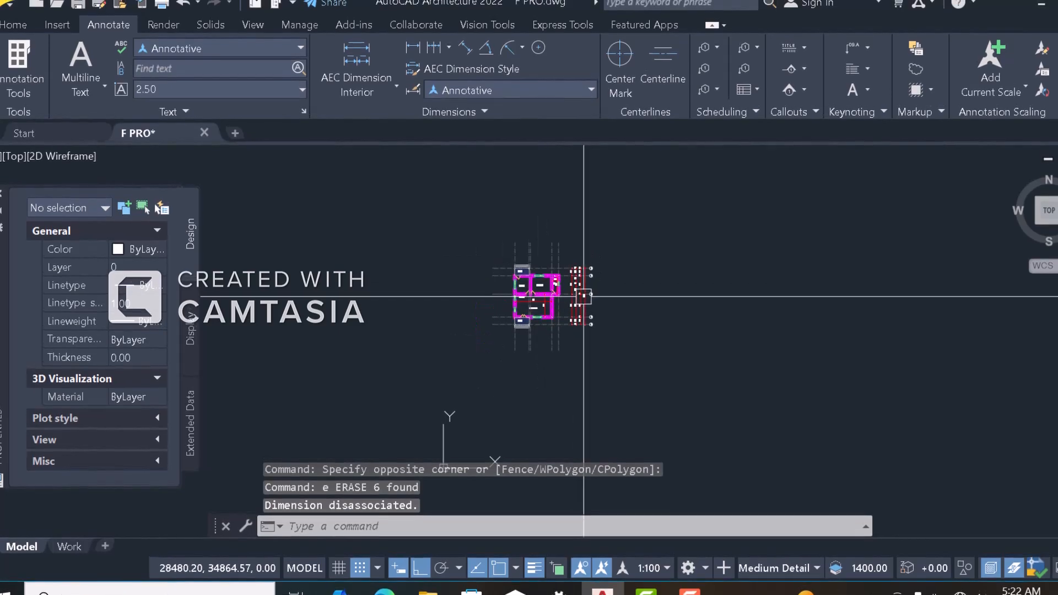
scroll(515, 282, "down", 4)
scroll(552, 285, "up", 4)
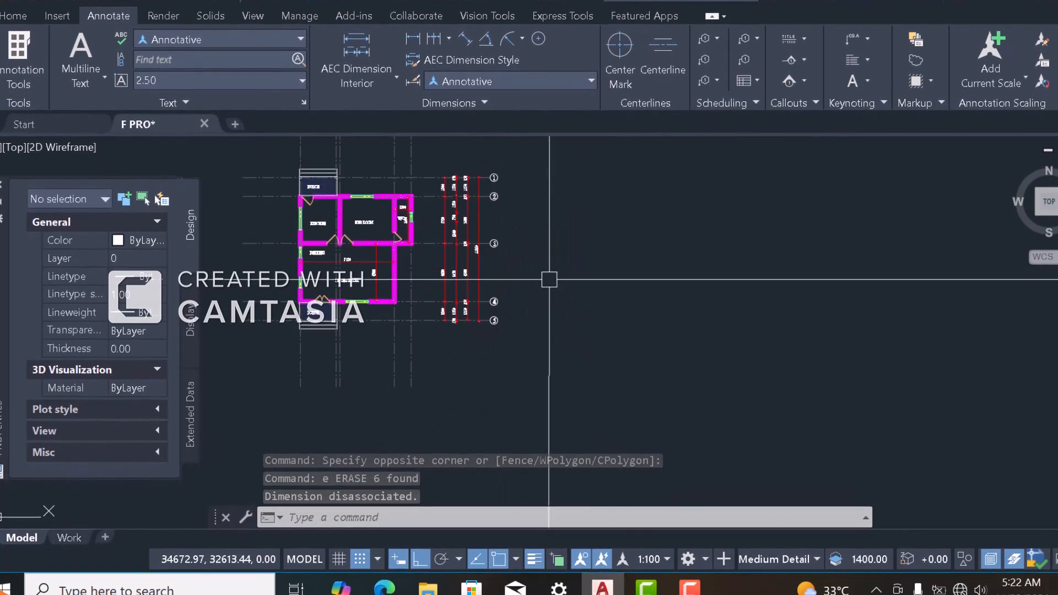
scroll(525, 312, "down", 2)
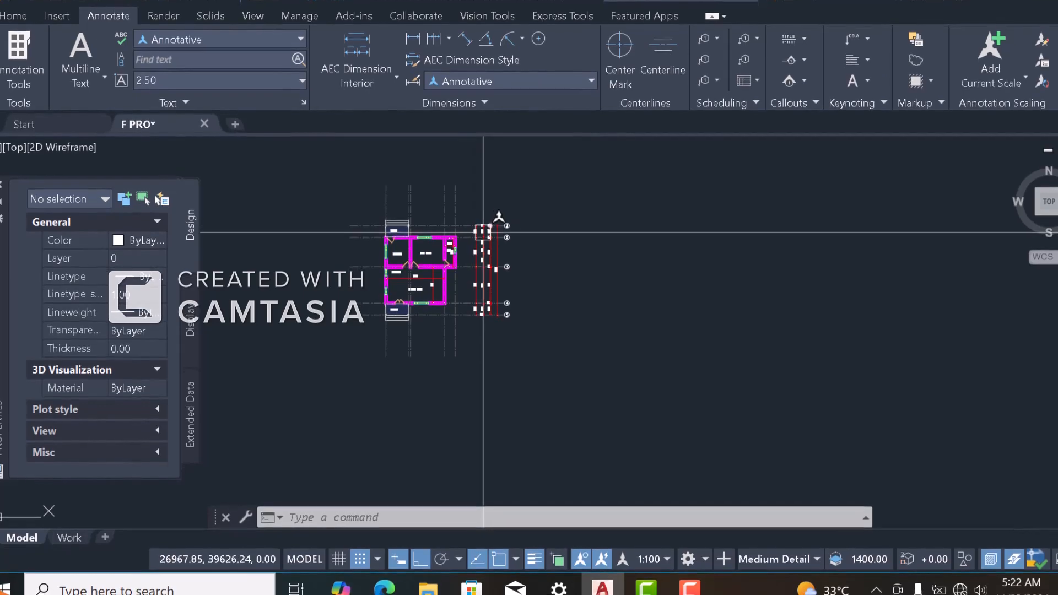
scroll(483, 232, "up", 3)
scroll(466, 216, "up", 4)
scroll(523, 243, "down", 5)
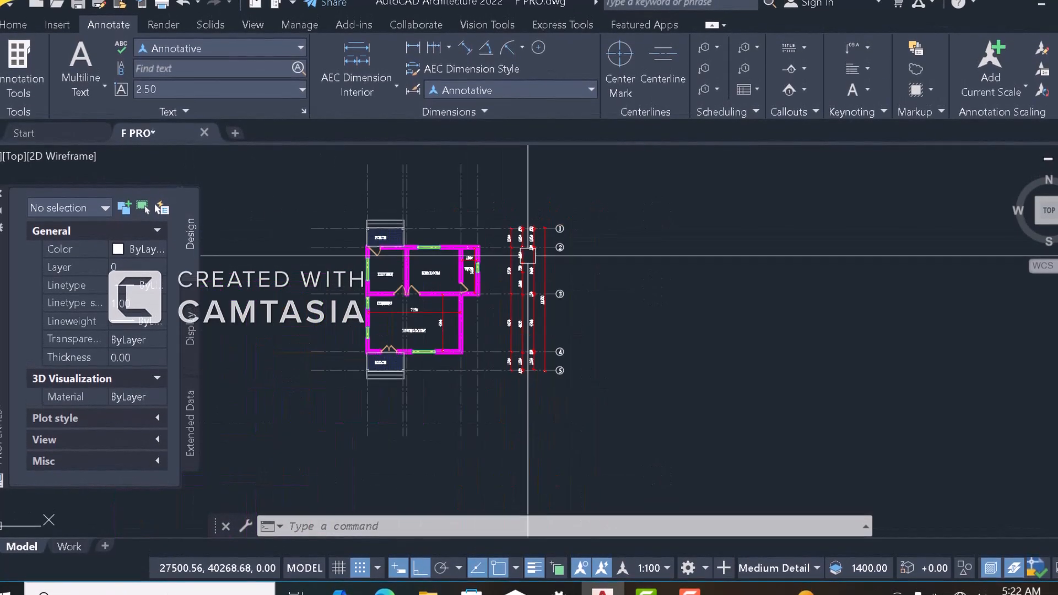
scroll(515, 231, "up", 5)
scroll(524, 243, "down", 4)
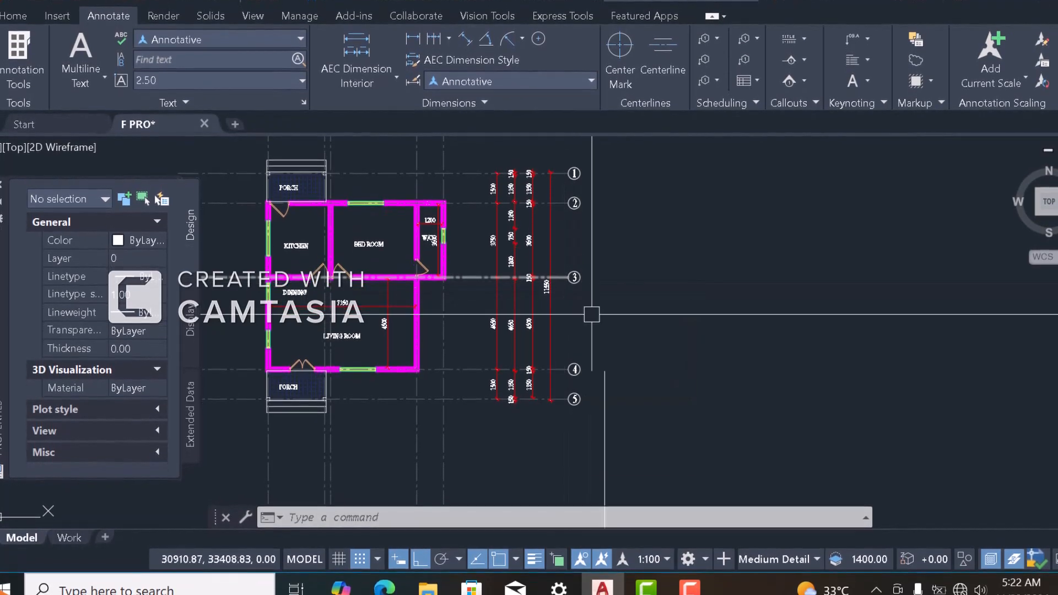
scroll(616, 357, "down", 2)
scroll(615, 346, "up", 6)
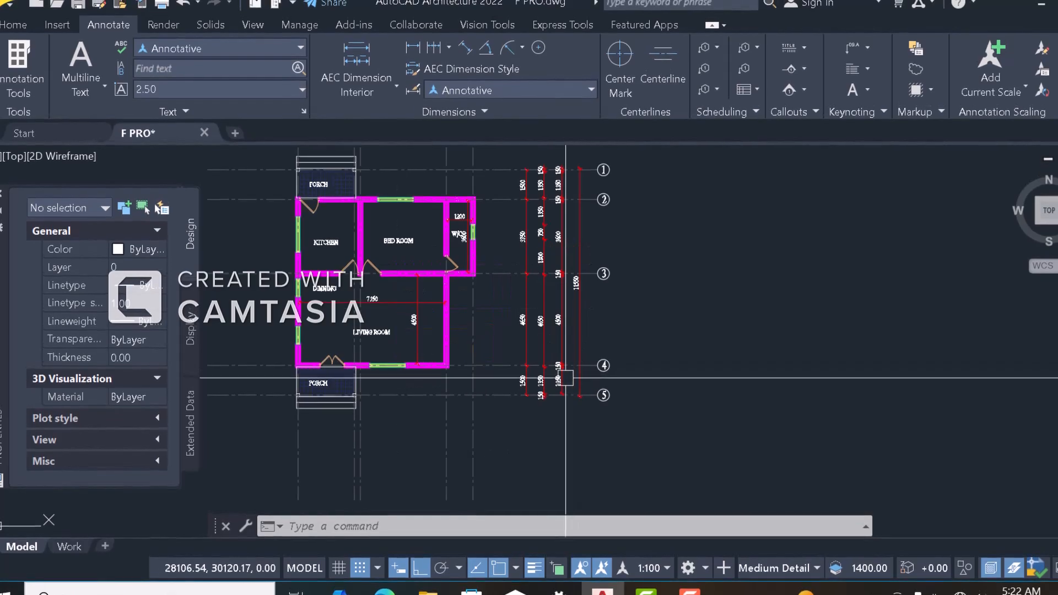
scroll(605, 353, "down", 6)
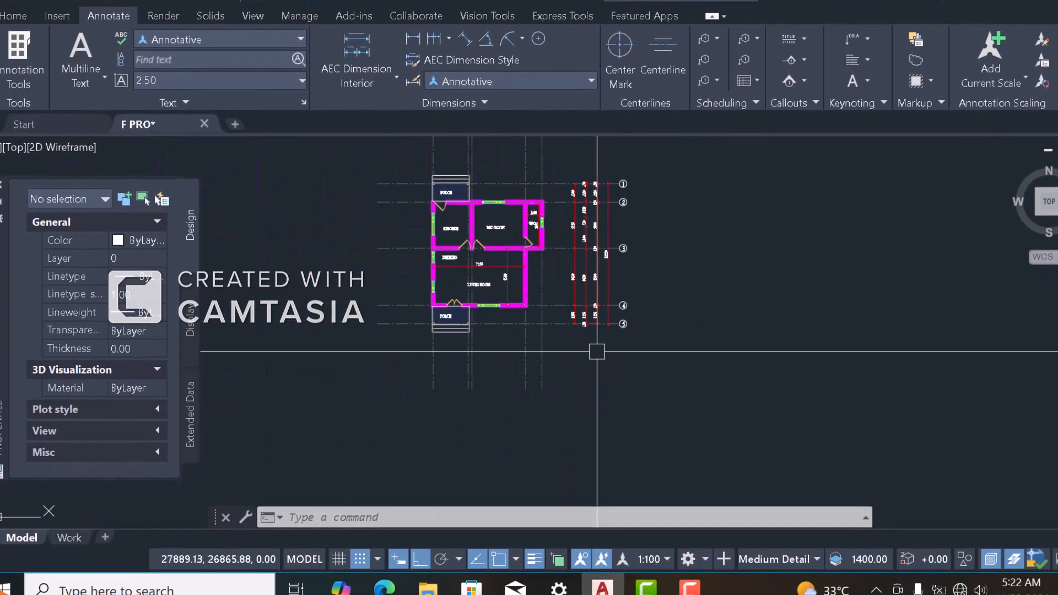